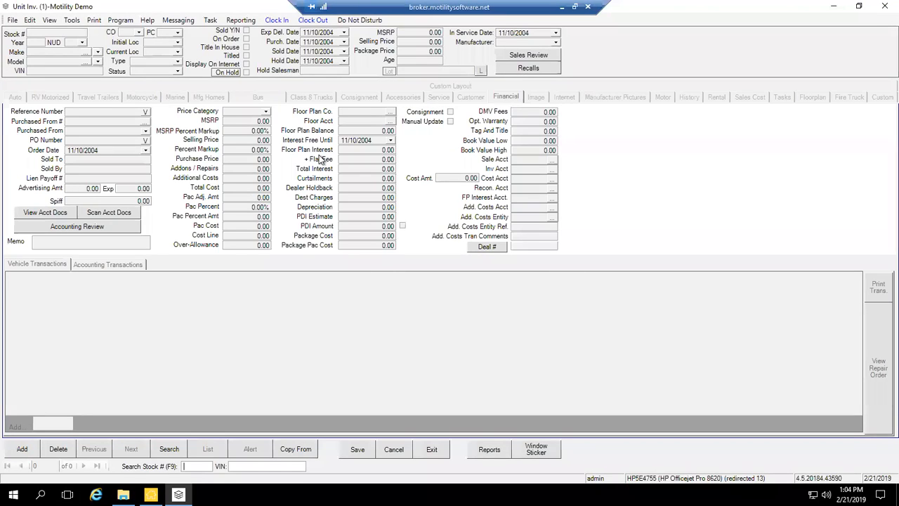
left_click(12, 19)
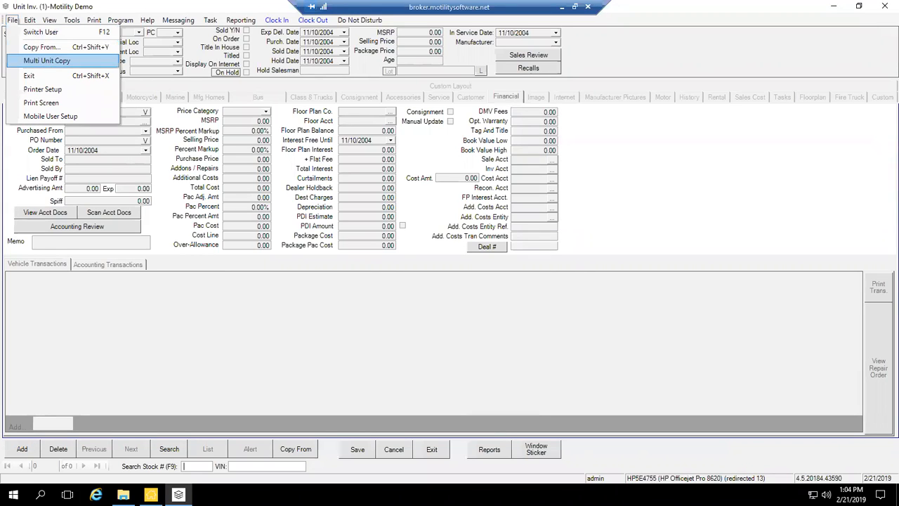
left_click(47, 62)
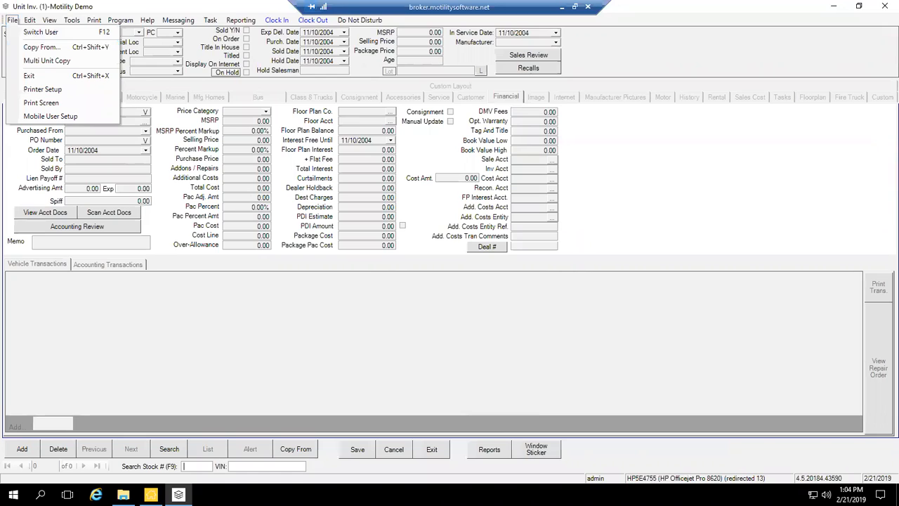
left_click(93, 7)
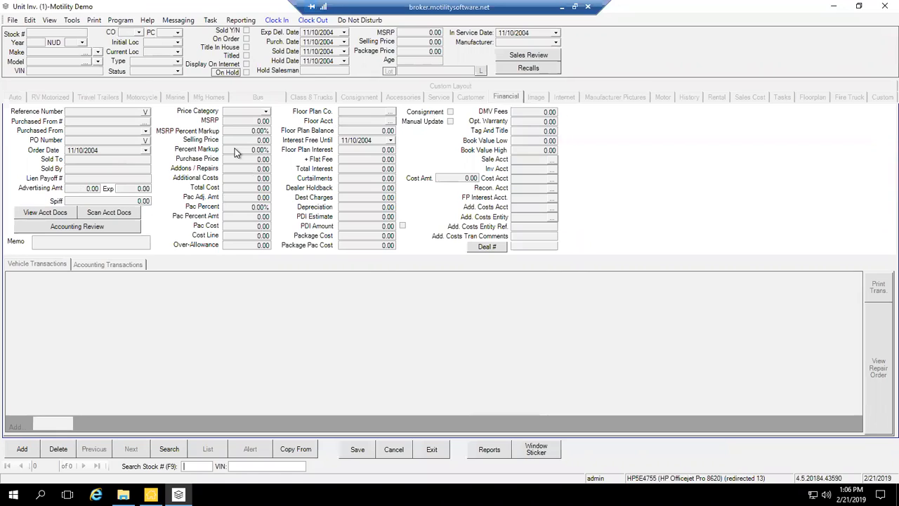
Open the unit purchase order list and review the Not Ordered, Ordered, Fulfilled and Post To Acct orders.
left_click(71, 20)
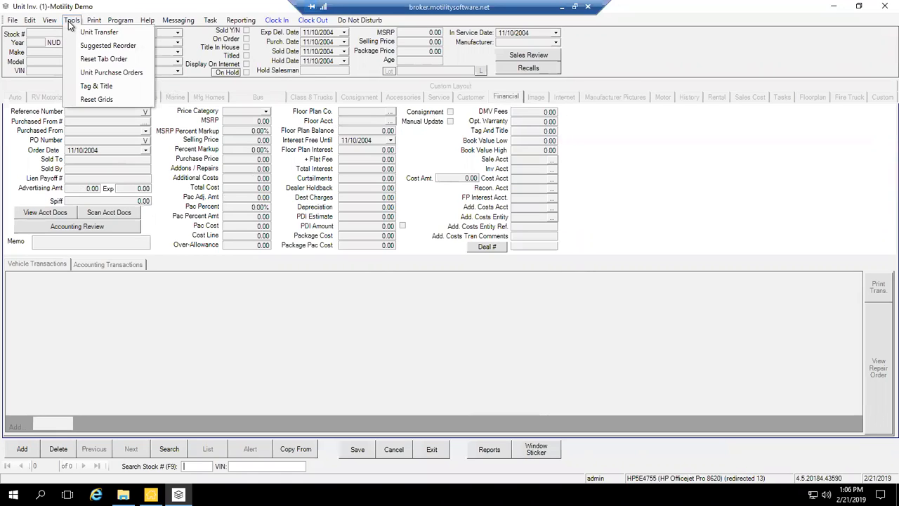
left_click(100, 75)
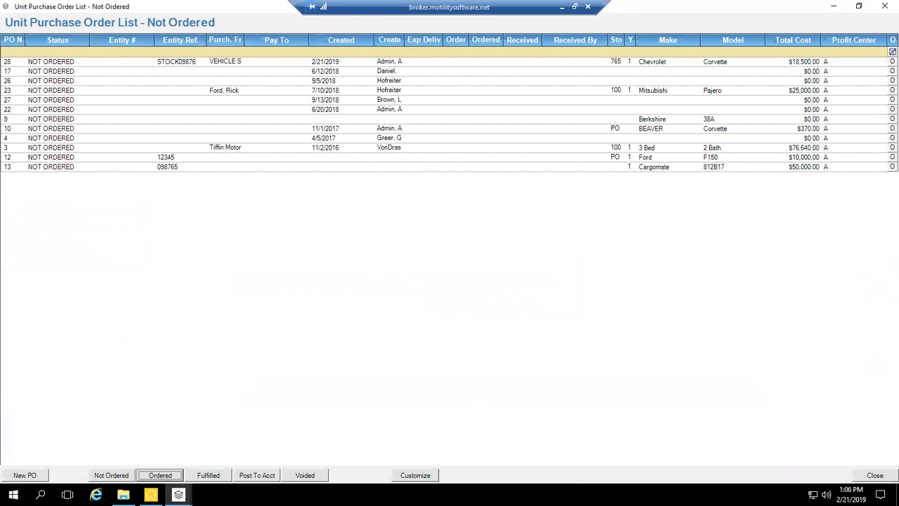
left_click(34, 469)
left_click(59, 475)
left_click(111, 475)
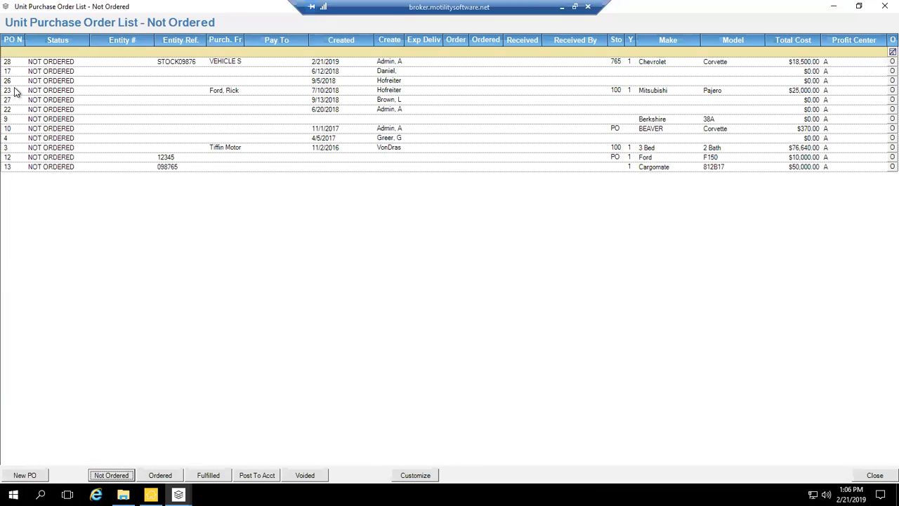
left_click(165, 476)
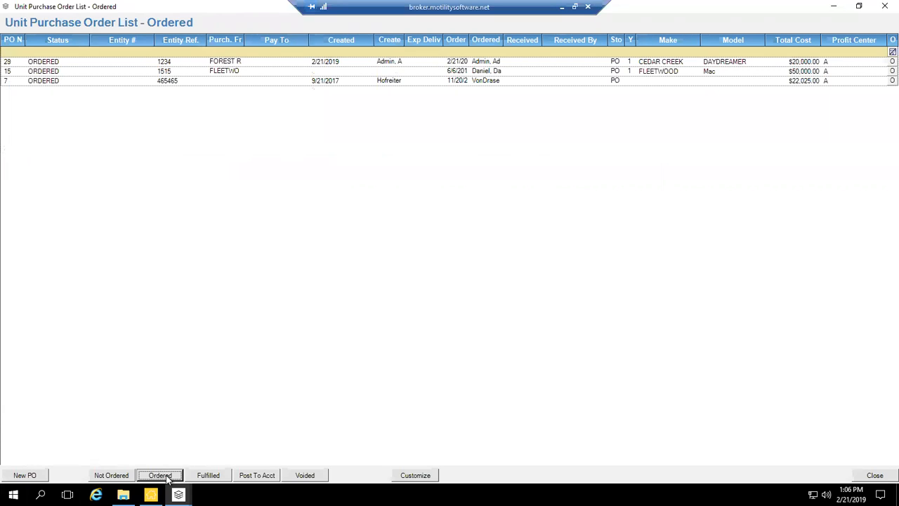
left_click(211, 477)
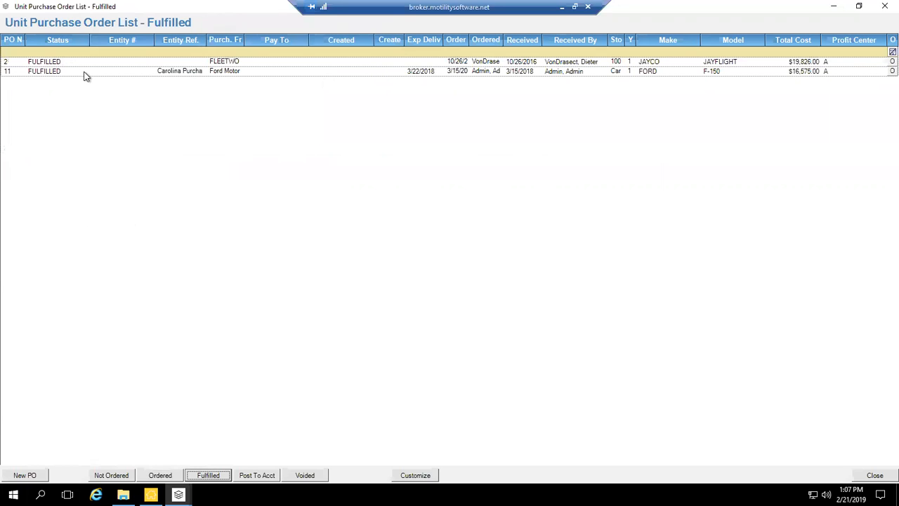
left_click(249, 475)
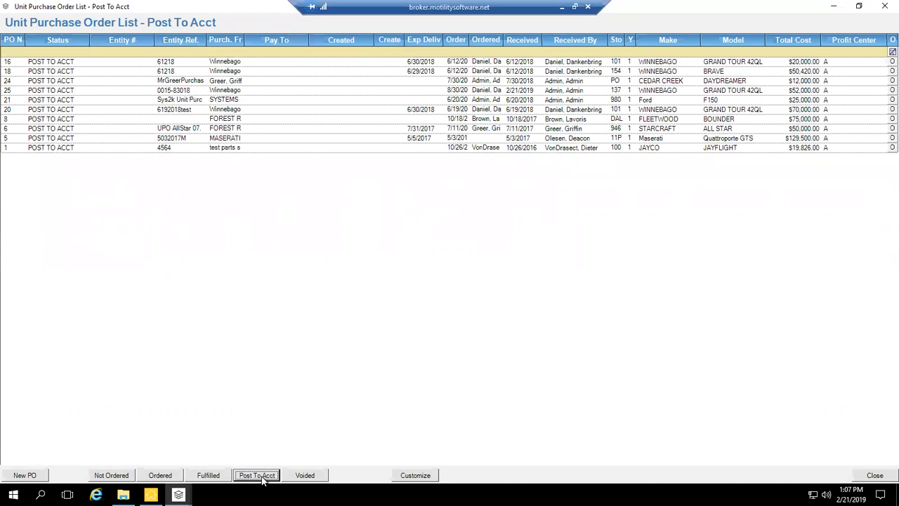
left_click(178, 494)
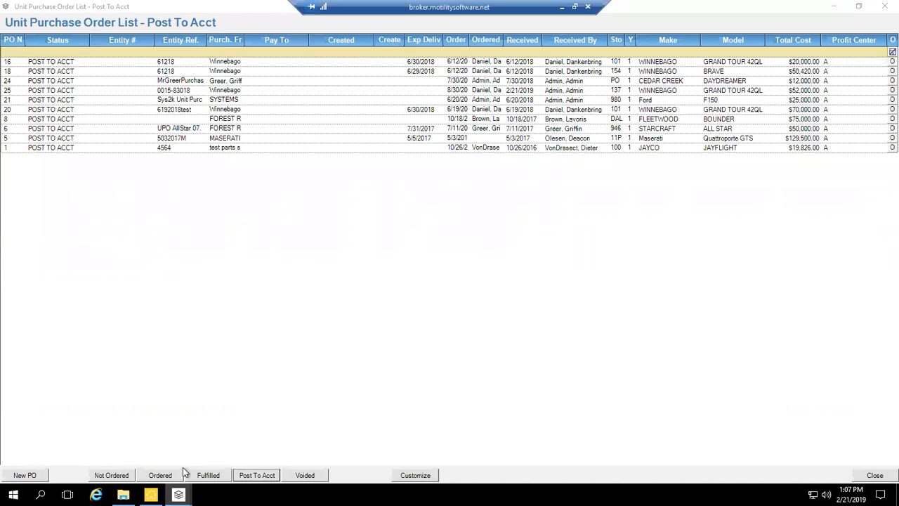
left_click(138, 426)
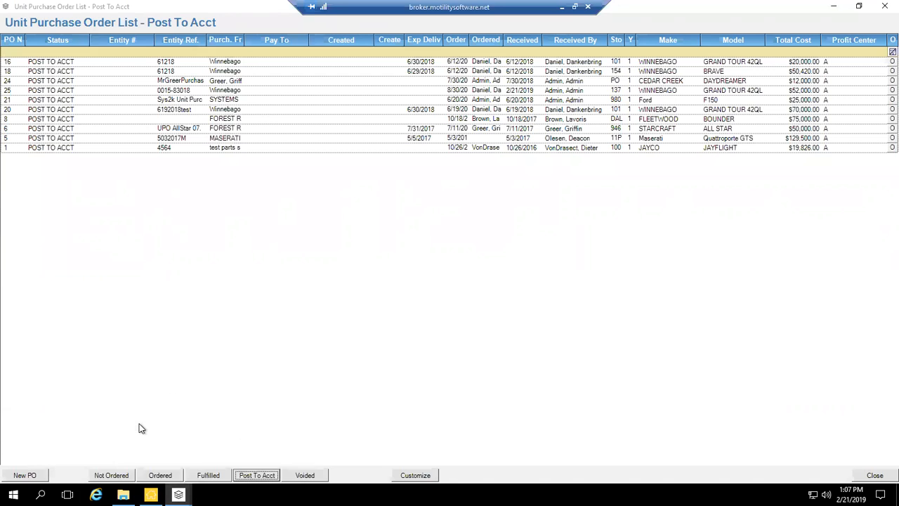
left_click(834, 6)
left_click(178, 495)
left_click(264, 430)
left_click(880, 7)
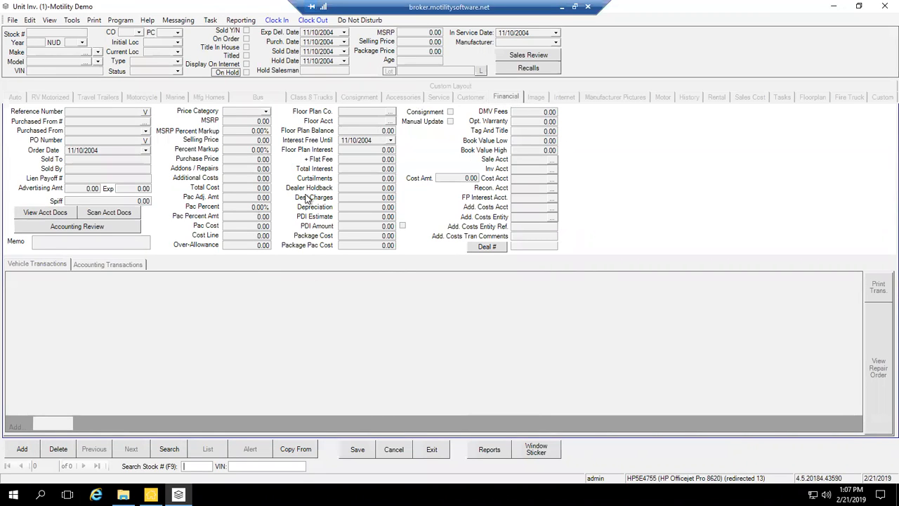
Reopen the unit purchase order list and display the voided orders.
left_click(71, 22)
left_click(85, 73)
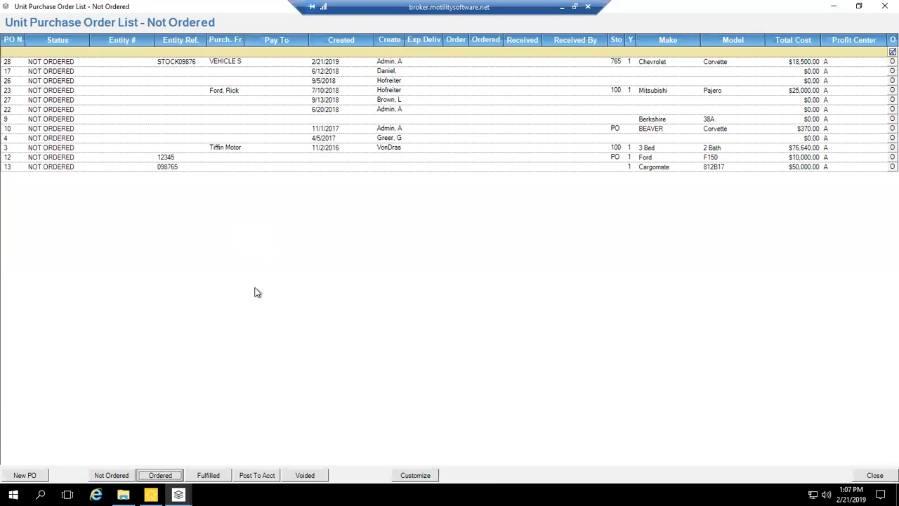
left_click(302, 476)
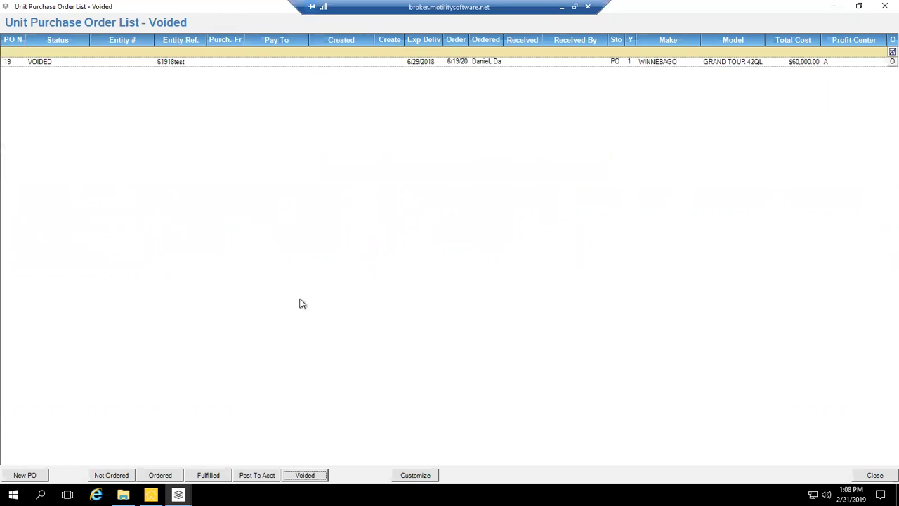
Hide the Total Cost and Status columns of the order list with the Field Chooser and restore both.
left_click(420, 479)
left_click_drag(87, 39, 138, 115)
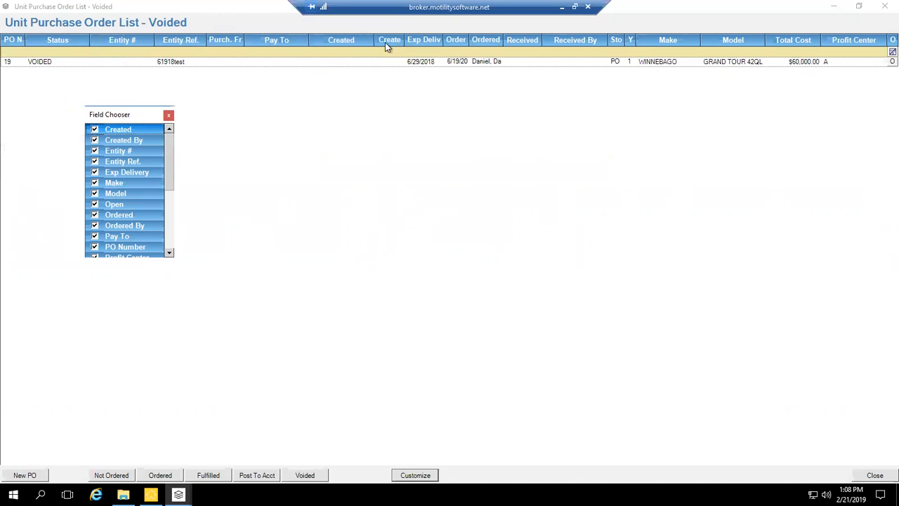
scroll(137, 215, "down", 3)
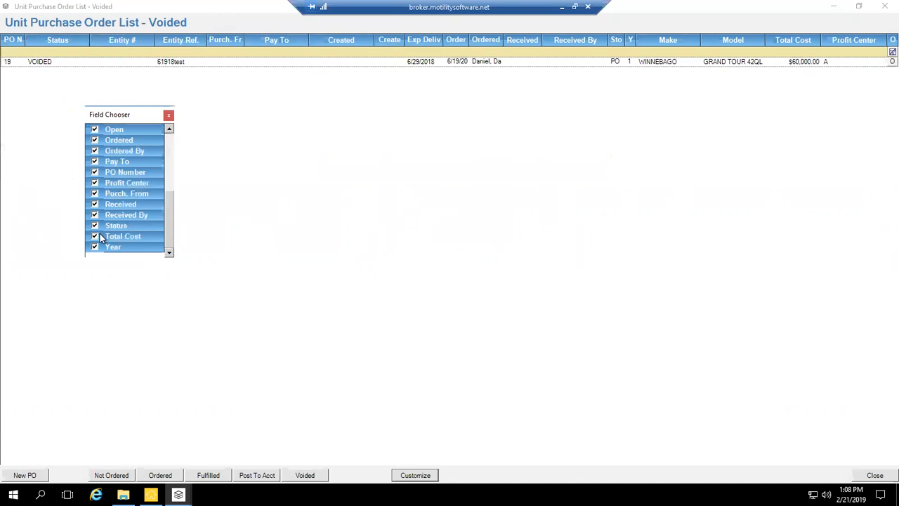
left_click(95, 236)
left_click(95, 226)
scroll(127, 175, "up", 3)
scroll(127, 176, "down", 3)
left_click(95, 226)
left_click(95, 236)
left_click(168, 115)
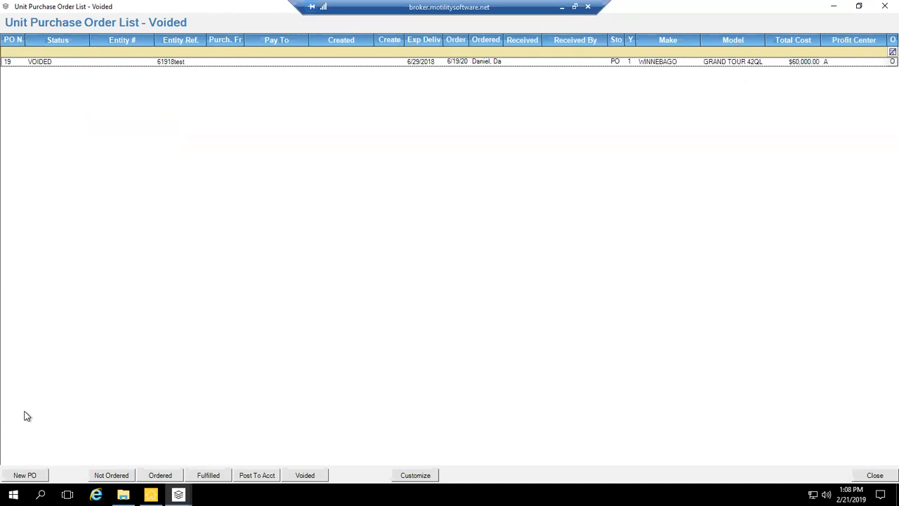
Start a new unit purchase order and assign Forest River Warranty Company as its entity, searching for "forest river".
left_click(25, 476)
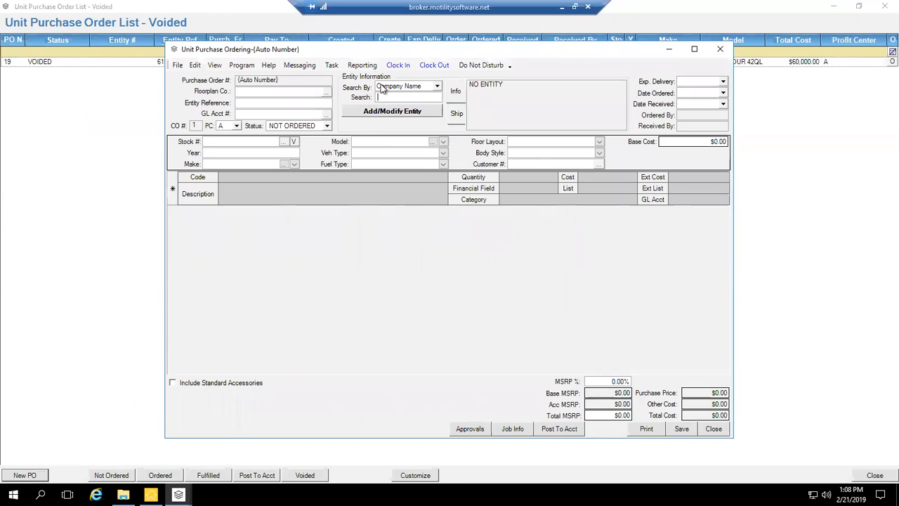
type("forest river")
key("Return")
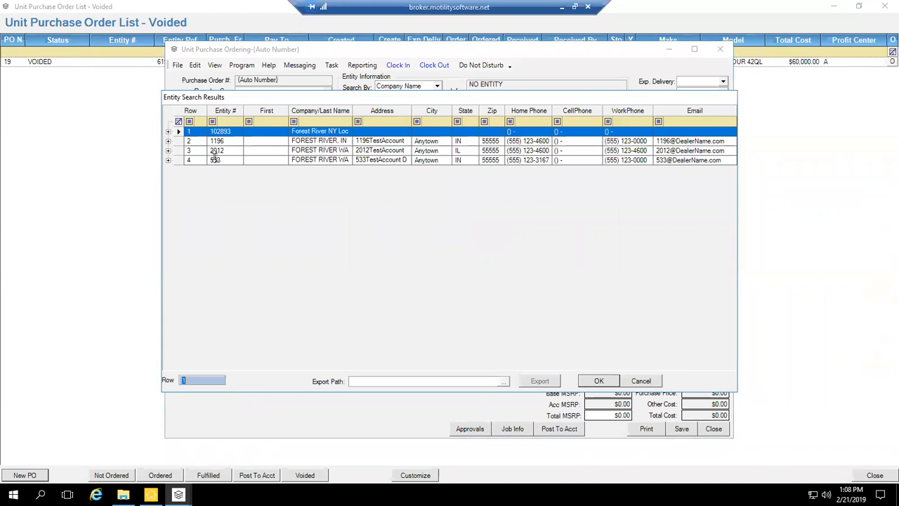
left_click(214, 161)
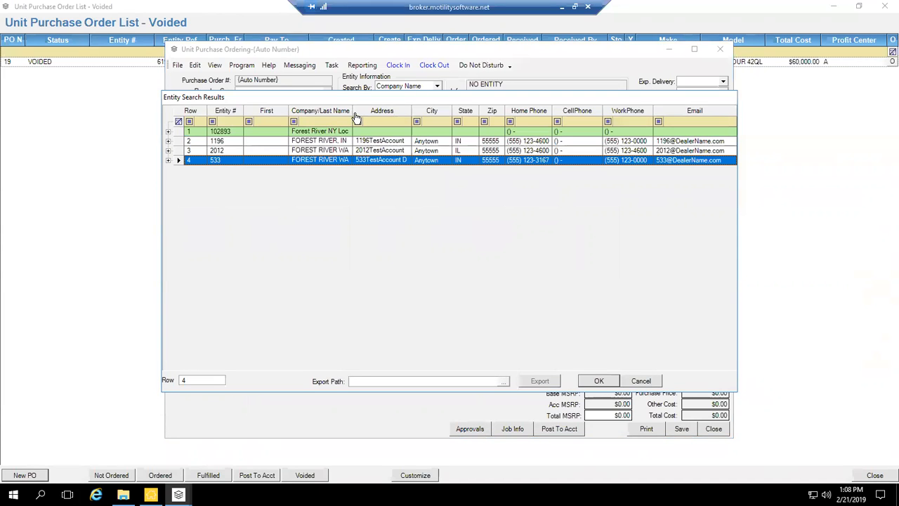
left_click_drag(353, 114, 402, 115)
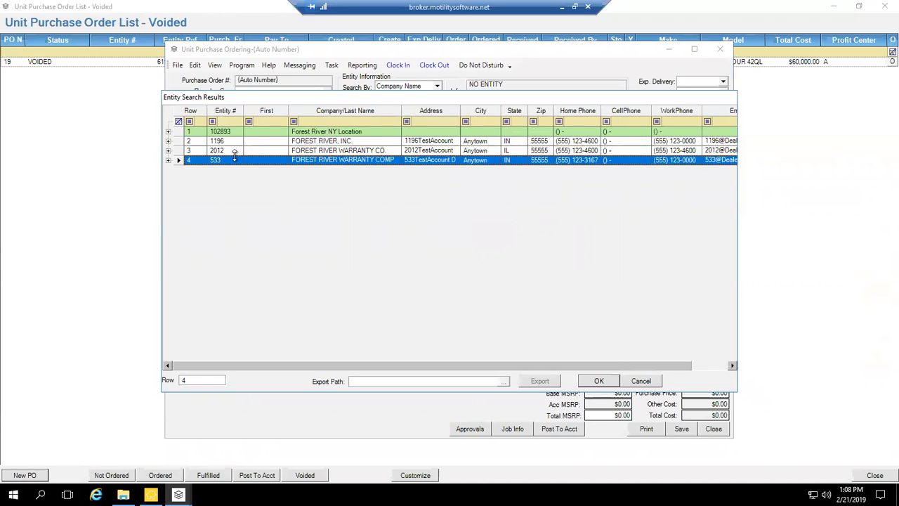
double_click(234, 162)
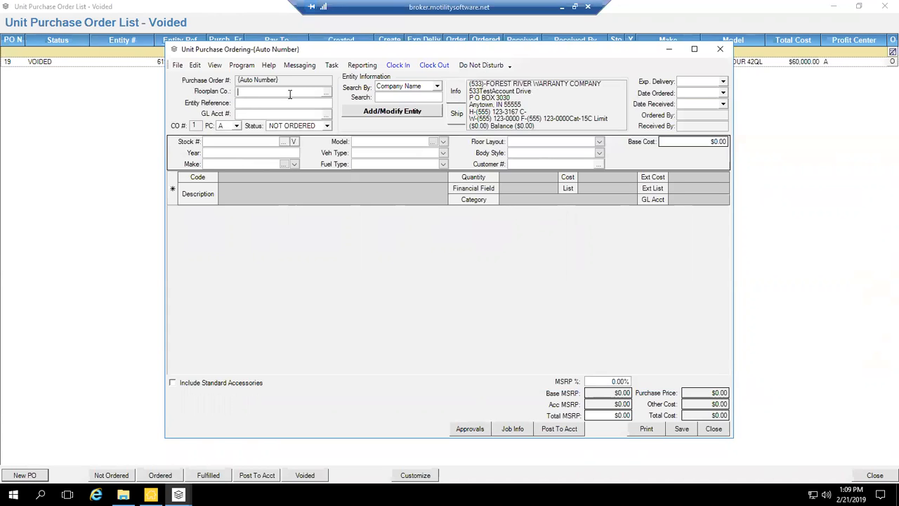
Set the order's floorplan company to Griffin's Floorplan Company, searching the entities for "griffin".
left_click(326, 93)
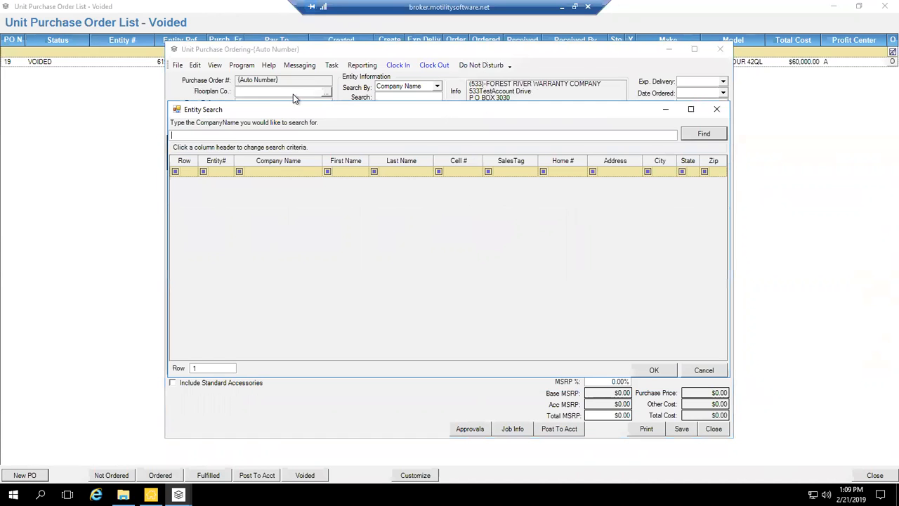
type("griffin")
key("Return")
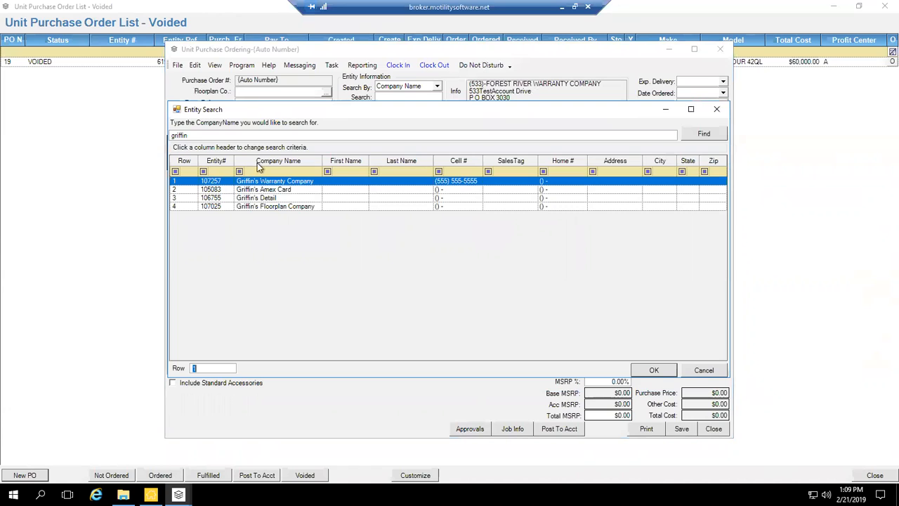
left_click(267, 207)
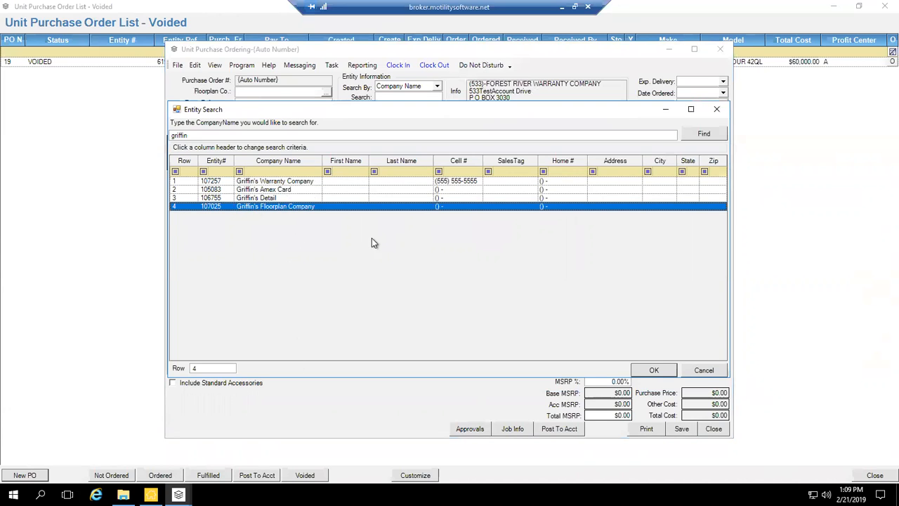
left_click(654, 370)
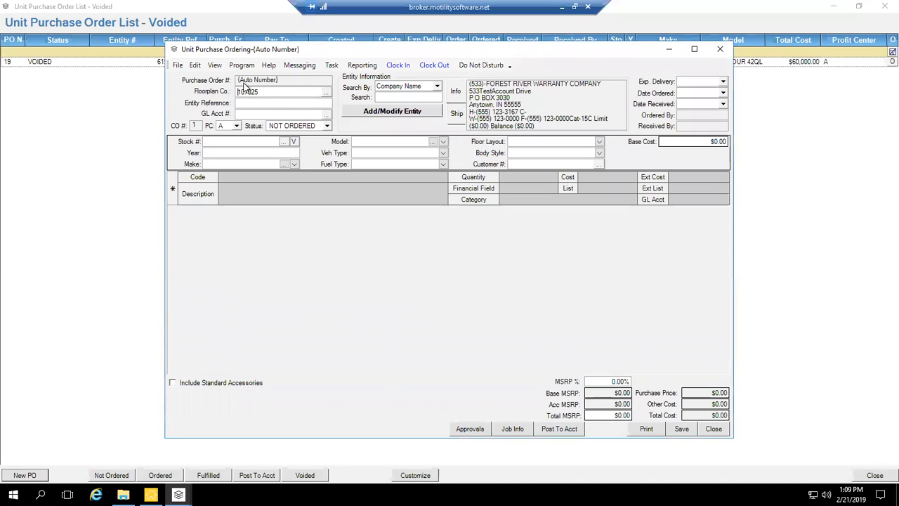
left_click_drag(267, 92, 218, 93)
Set the order's GL account to 3200, selecting New Unit Floorplan through a description search for "new unit".
left_click(255, 114)
type("3200")
key("Tab")
left_click(325, 115)
type("new unit")
key("Return")
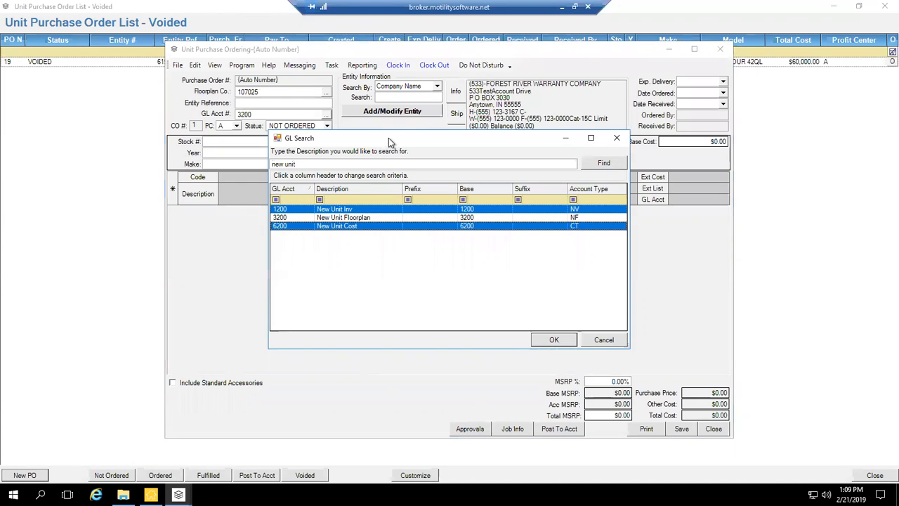
left_click(288, 217)
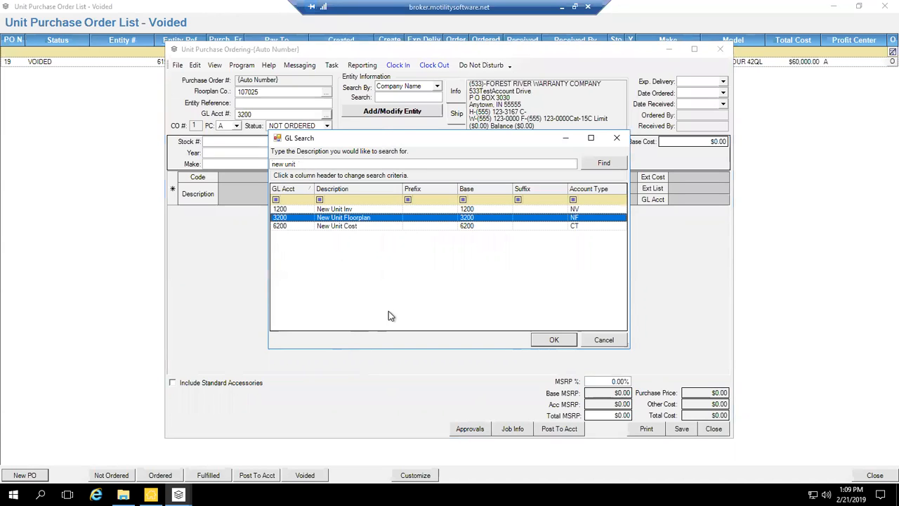
left_click(553, 339)
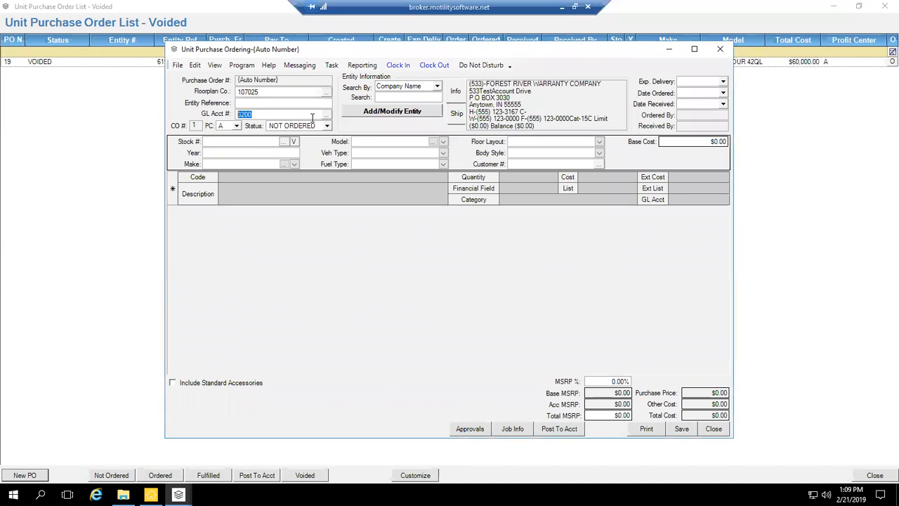
Search the GL accounts by account type NF and select account 3200, New Unit Floorplan, for the order.
left_click(327, 115)
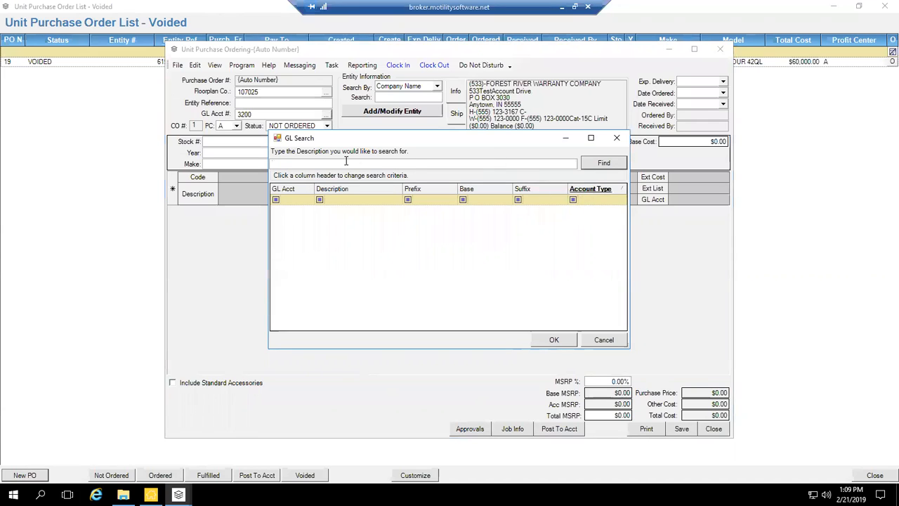
left_click(596, 190)
left_click(272, 165)
type("N")
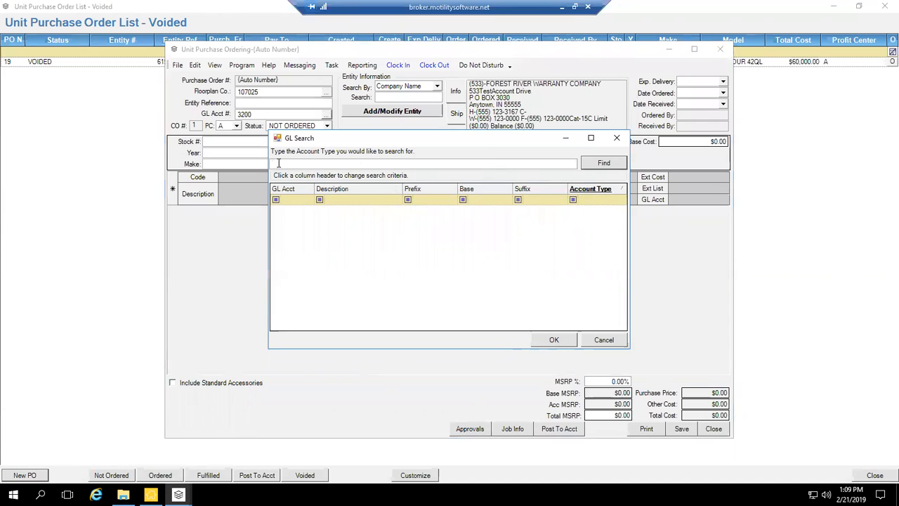
type("F")
left_click(603, 163)
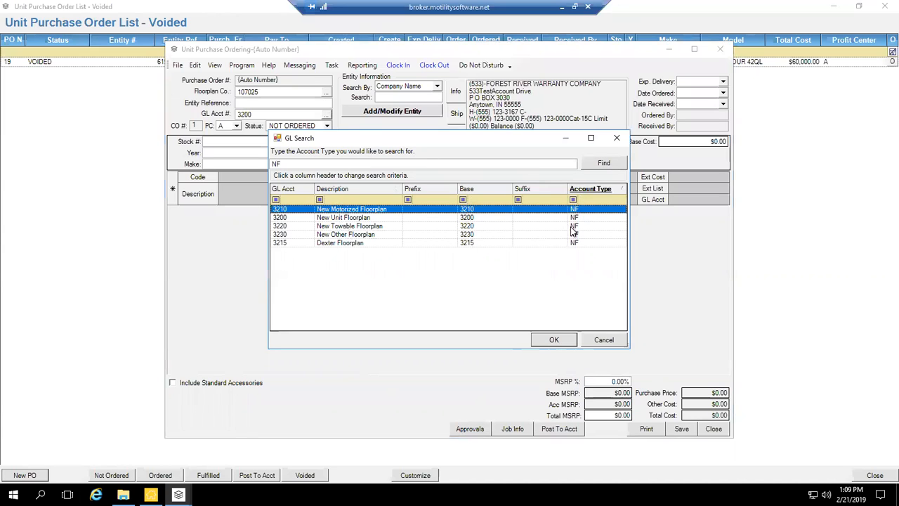
left_click(295, 218)
key("Return")
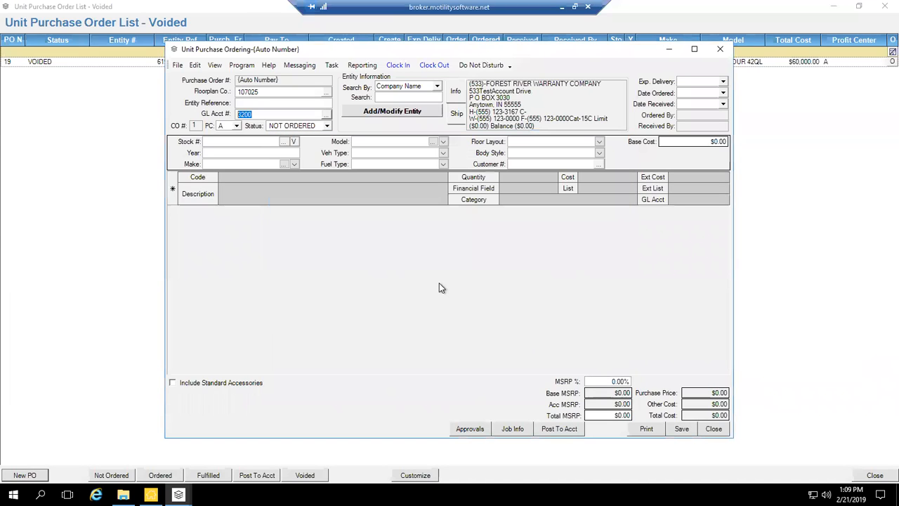
Enter stock number 1234 for the unit and choose to copy that unit instead of ordering the stock number.
key("shift+Tab")
left_click(224, 143)
type("1234")
key("Tab")
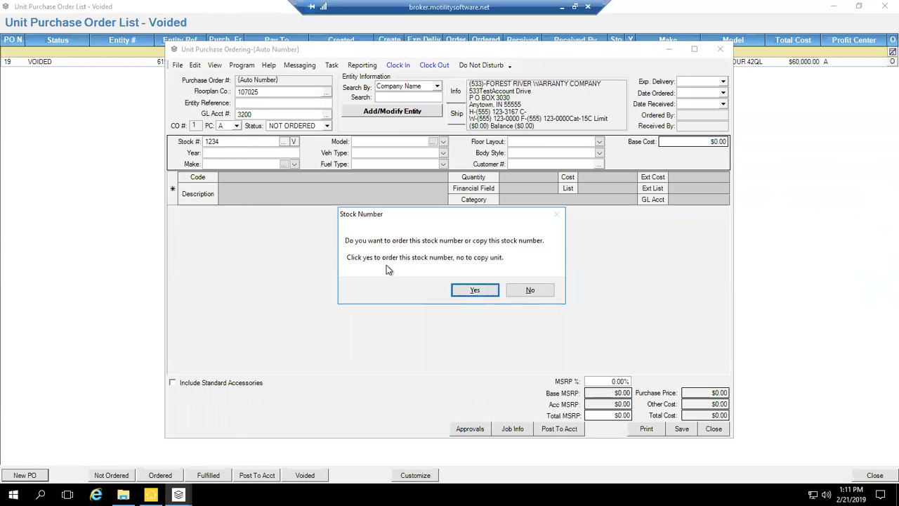
left_click(529, 290)
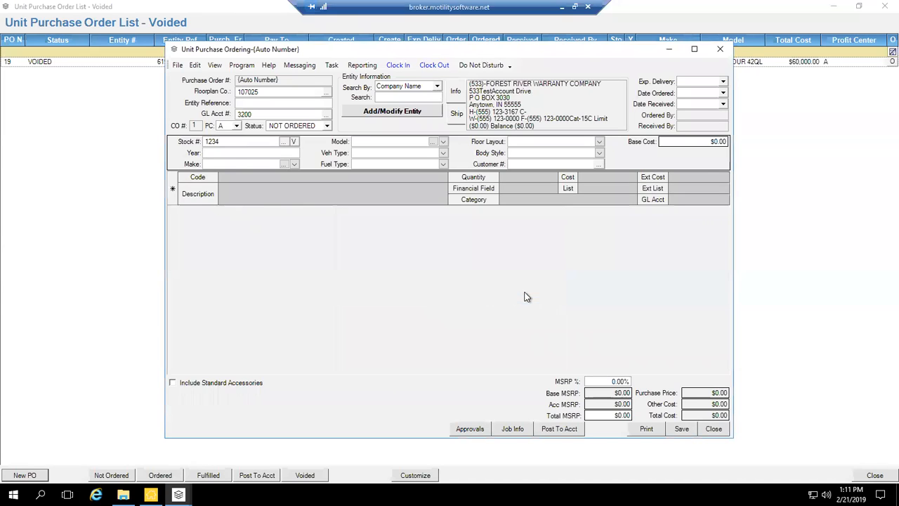
left_click(239, 163)
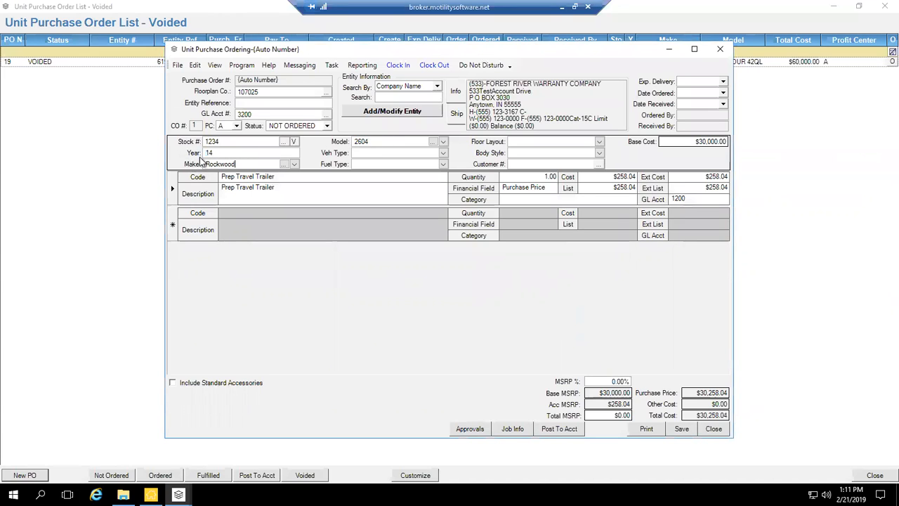
left_click(241, 141)
key("Delete")
key("Delete")
key("Delete")
key("Delete")
type("92348952345883458")
left_click_drag(265, 143, 75, 137)
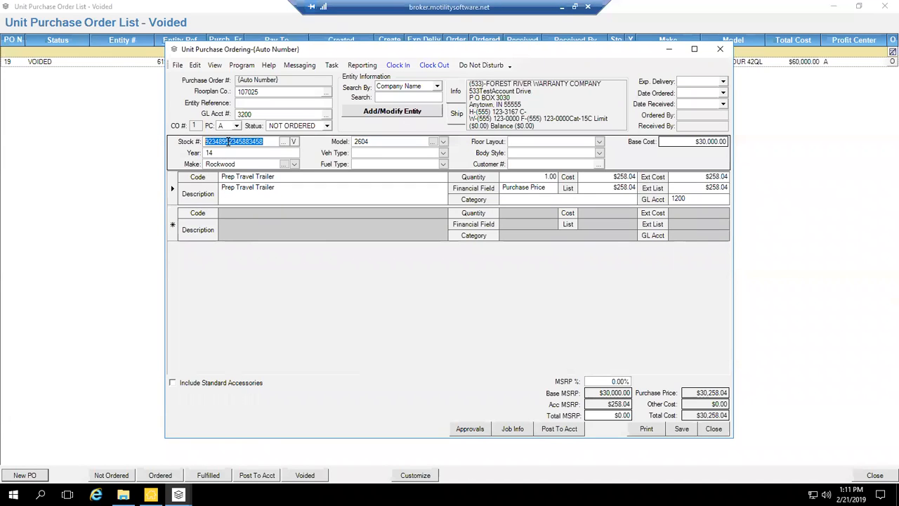
key("Tab")
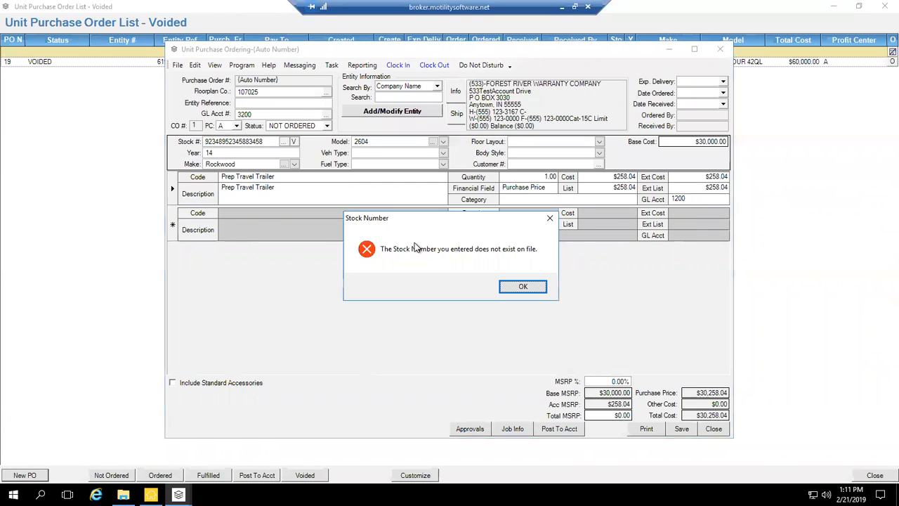
left_click(523, 288)
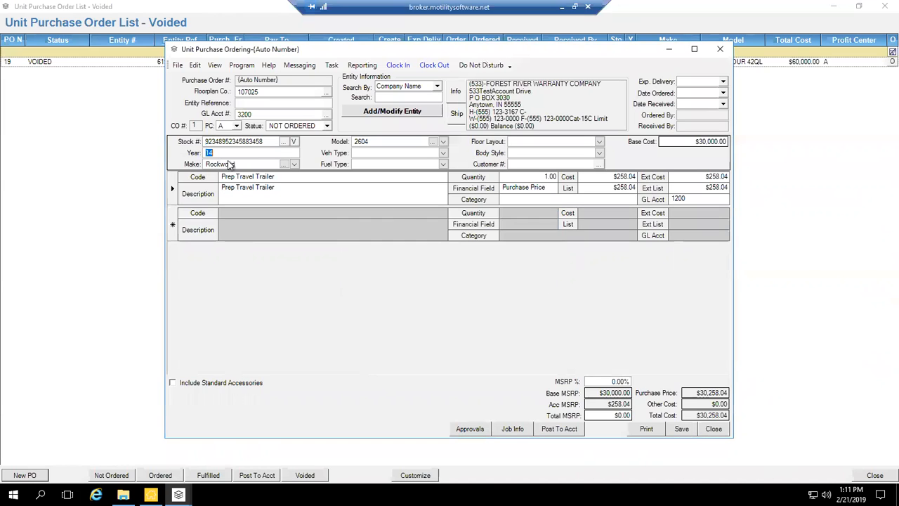
Set the unit's year to 19, make to CEDAR CREEK, model to DAYDREAMER and vehicle type to 5W.
type("19")
key("Tab")
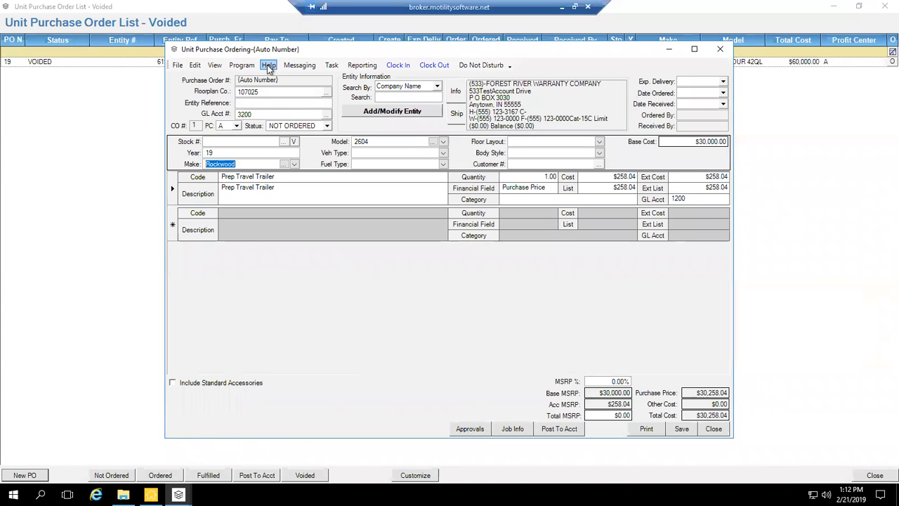
left_click(294, 164)
left_click(254, 246)
left_click(443, 141)
left_click(391, 167)
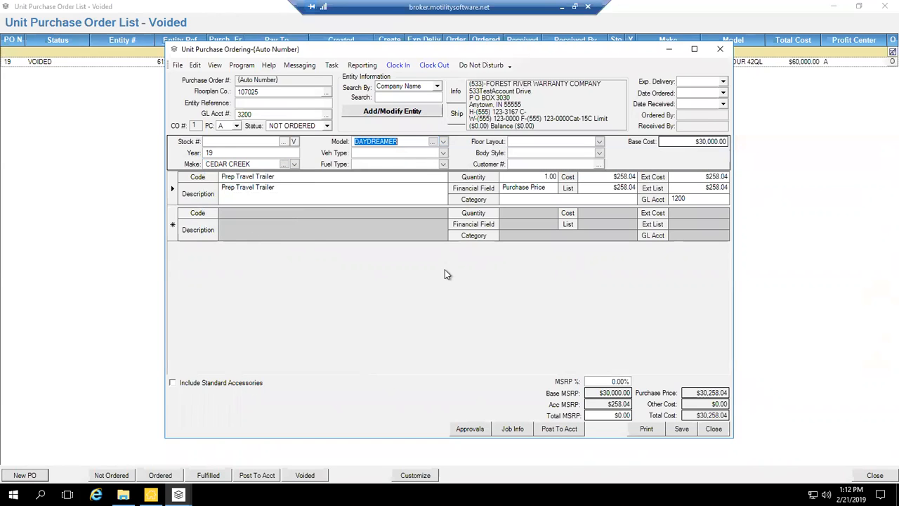
left_click(443, 153)
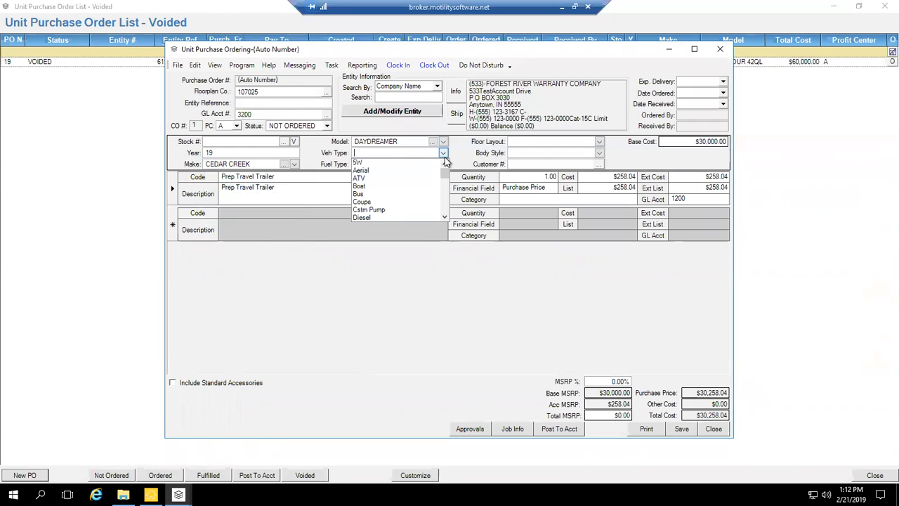
left_click(386, 162)
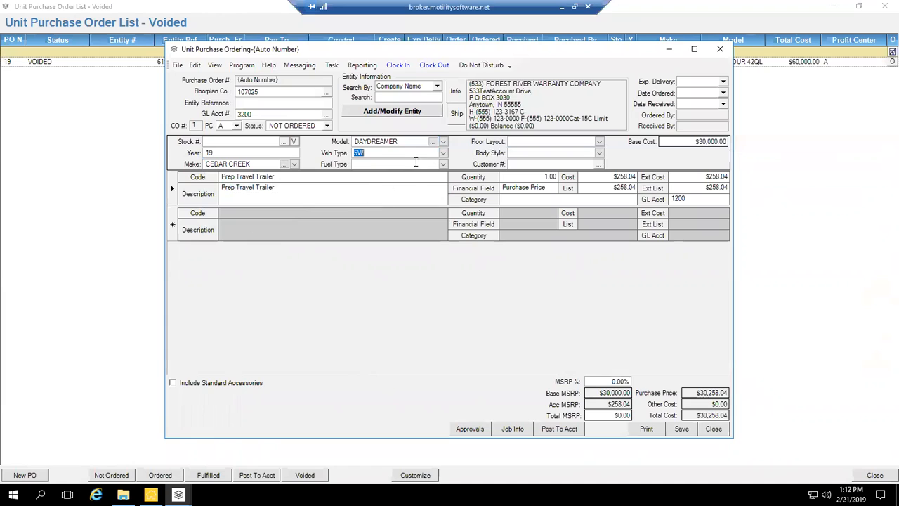
Try GAS as the unit's fuel type and clear the field again.
left_click(442, 165)
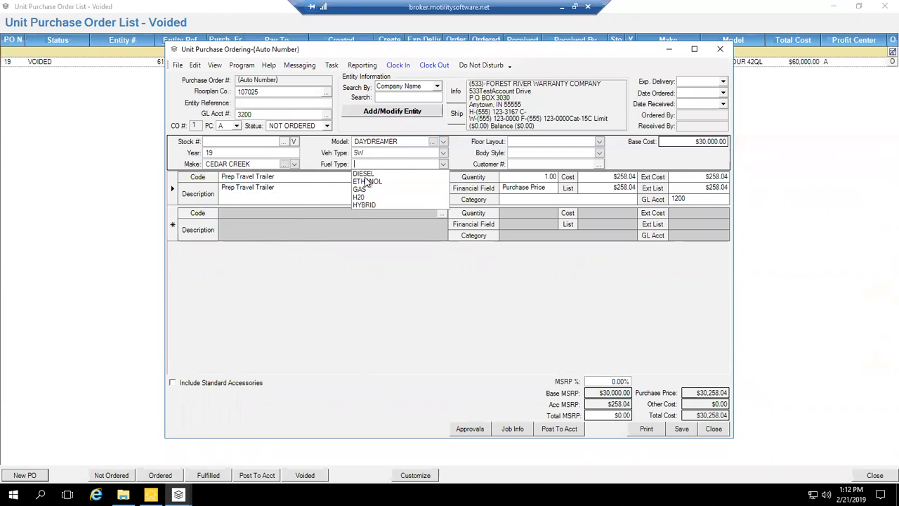
left_click(372, 189)
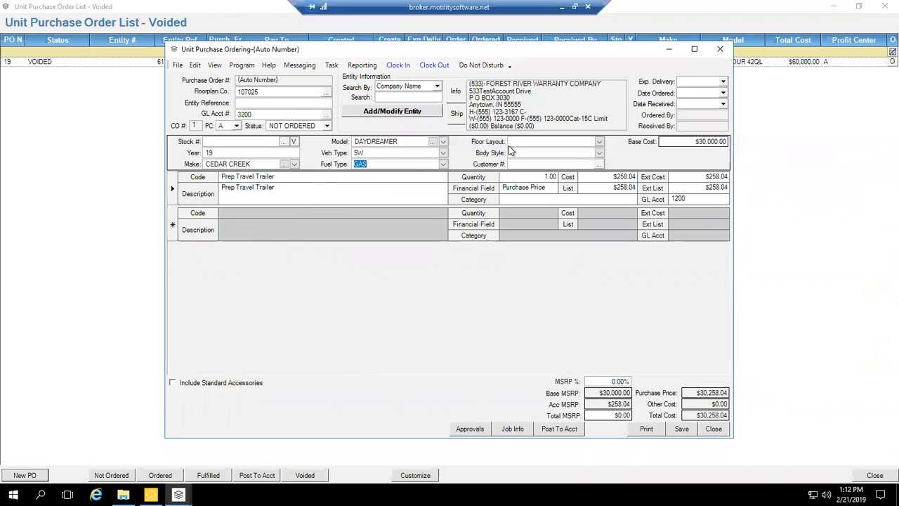
key("BackSpace")
key("Tab")
Set the unit's base cost to $20,000.00 and the order's expected delivery date to 03/08/2019.
left_click(523, 165)
left_click(683, 141)
left_click_drag(683, 141, 878, 126)
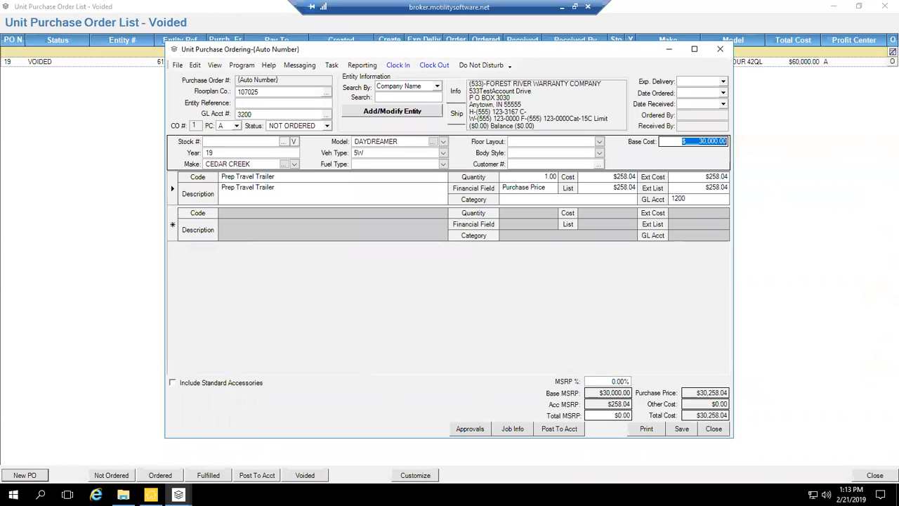
left_click_drag(696, 143, 816, 125)
type("20000")
key("Tab")
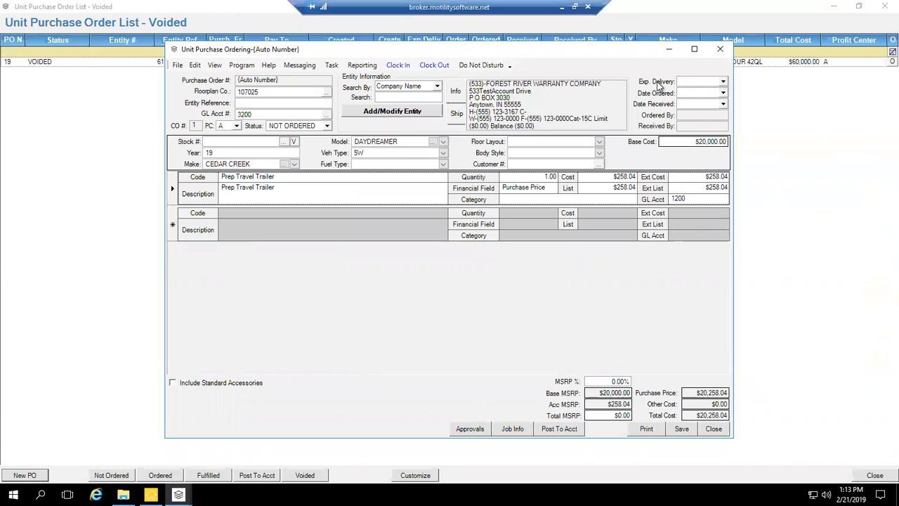
left_click(723, 82)
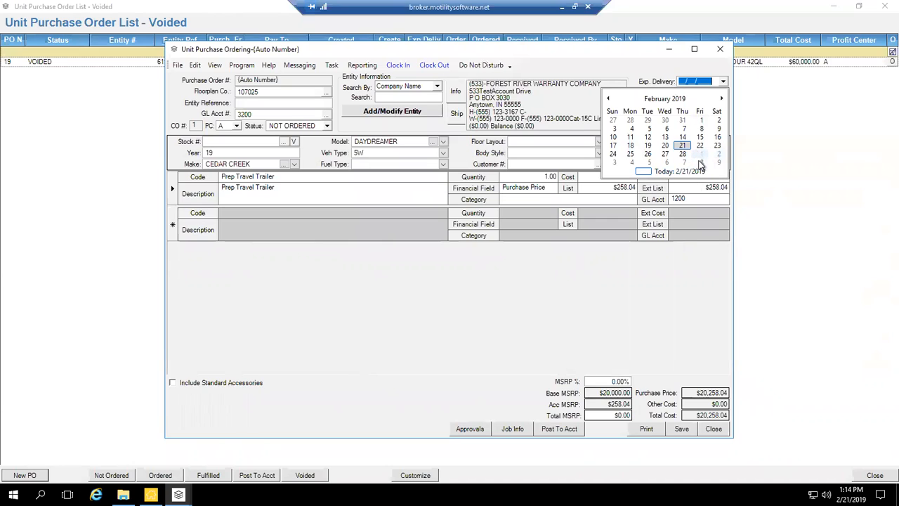
left_click(700, 163)
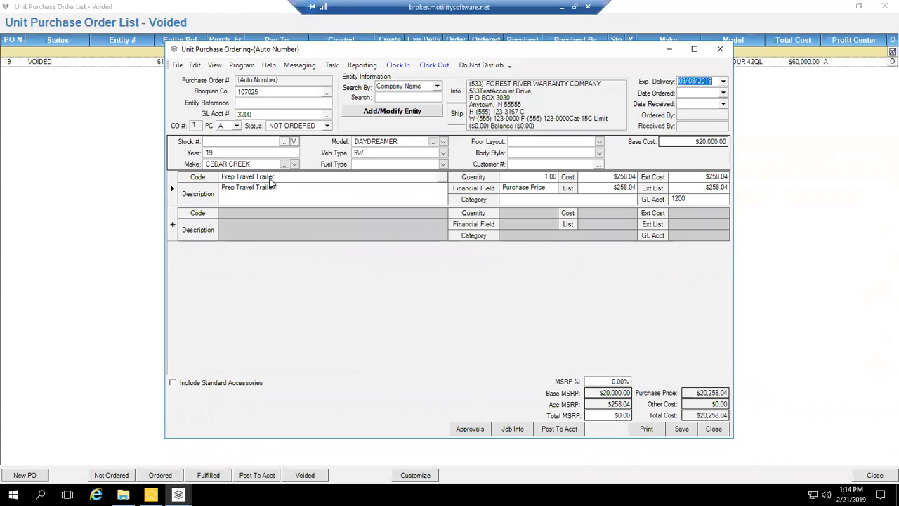
Change the code and description of the Prep Travel Trailer line to Prep 5W.
left_click(173, 193)
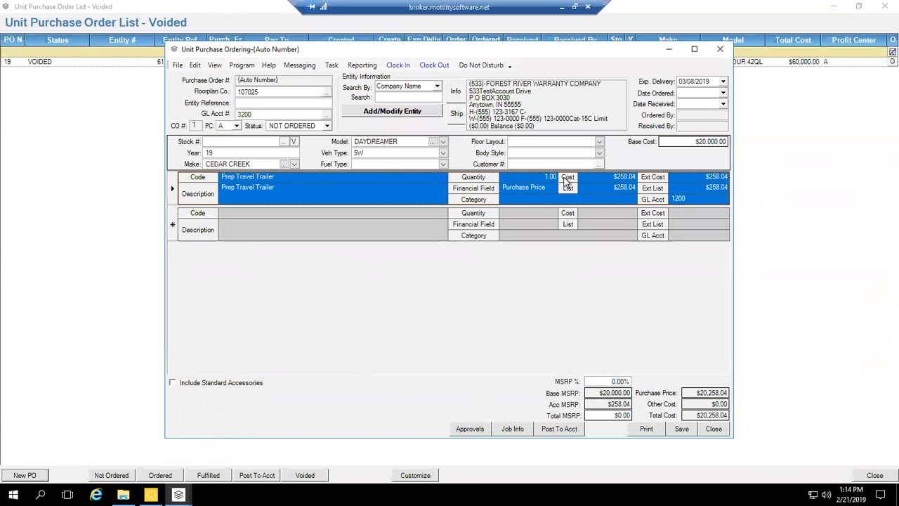
left_click(245, 189)
left_click_drag(286, 189, 142, 174)
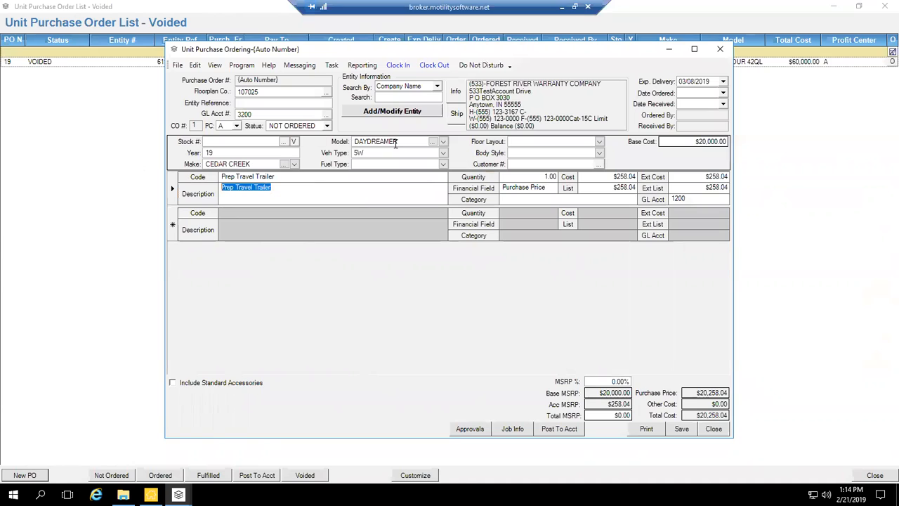
left_click(696, 142)
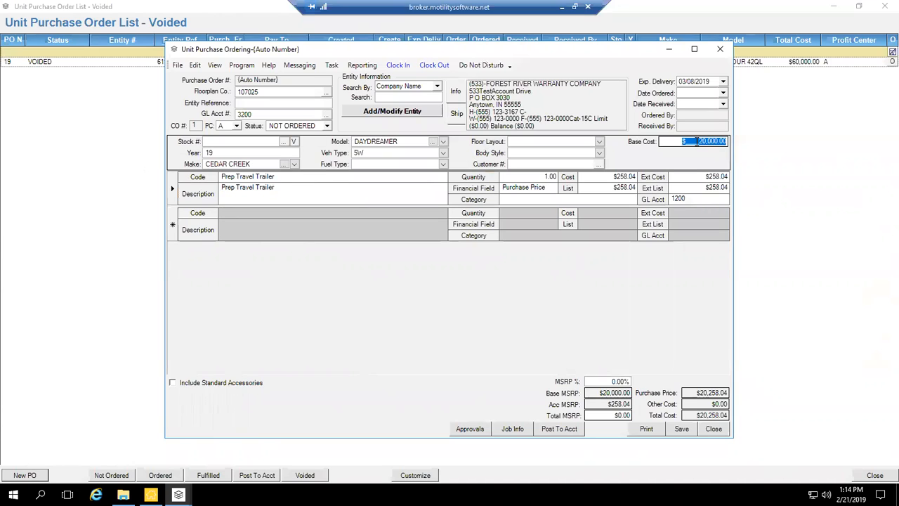
left_click(279, 193)
left_click_drag(271, 177, 238, 191)
type("5W")
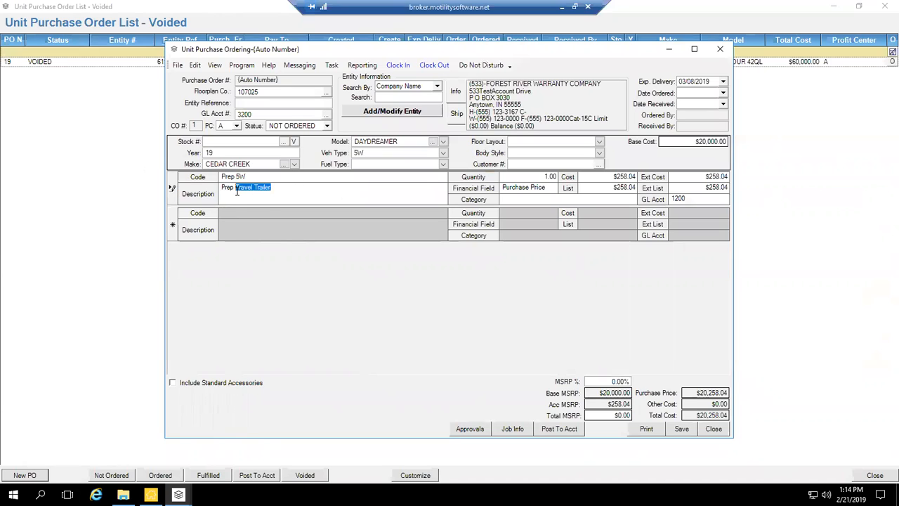
type("5W")
key("Tab")
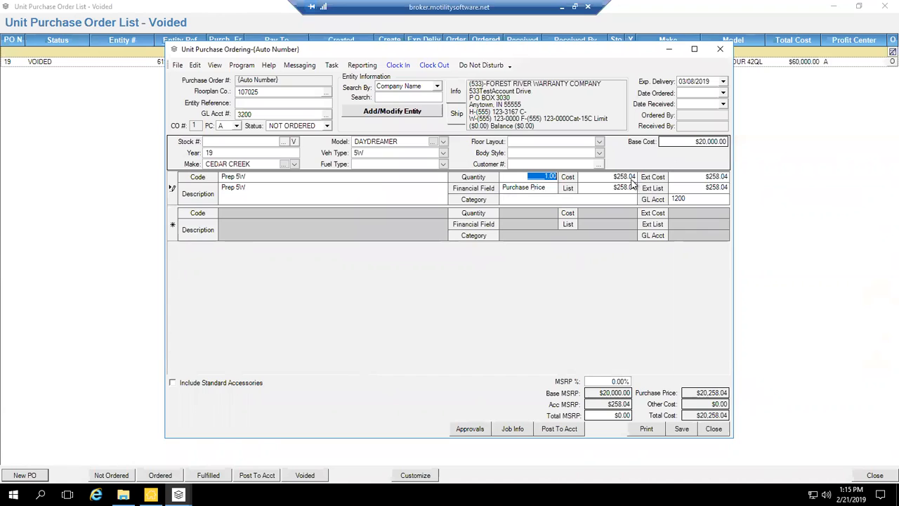
Set the financial field of the Prep 5W line to Additional Costs.
left_click(553, 187)
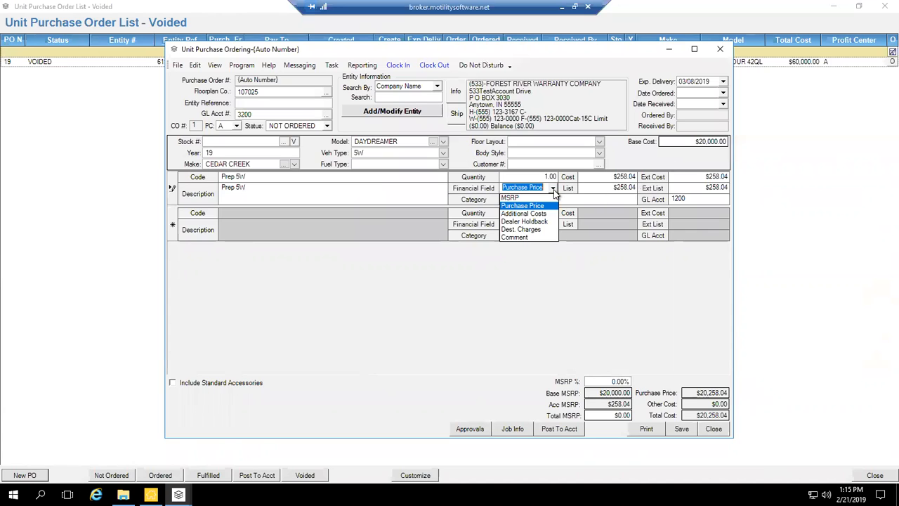
left_click(530, 211)
left_click(554, 189)
left_click(535, 214)
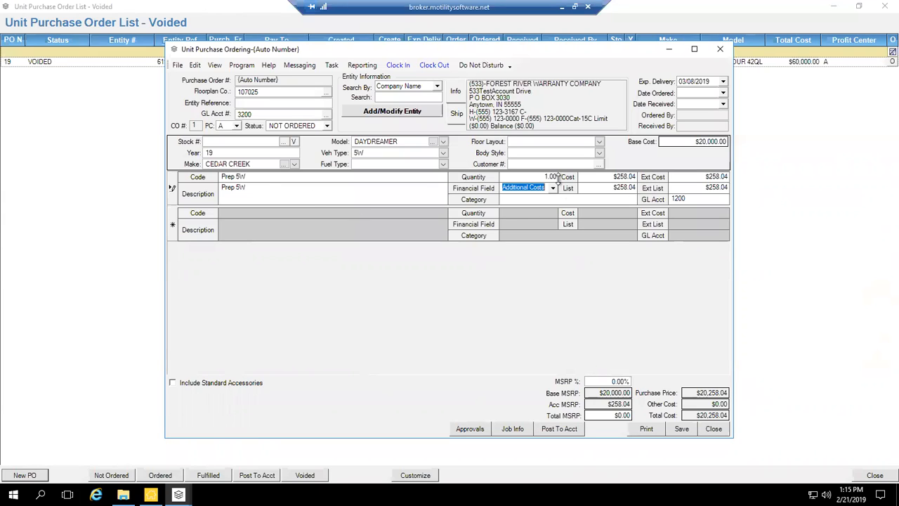
Delete the Prep 5W line from the purchase order.
left_click(173, 189)
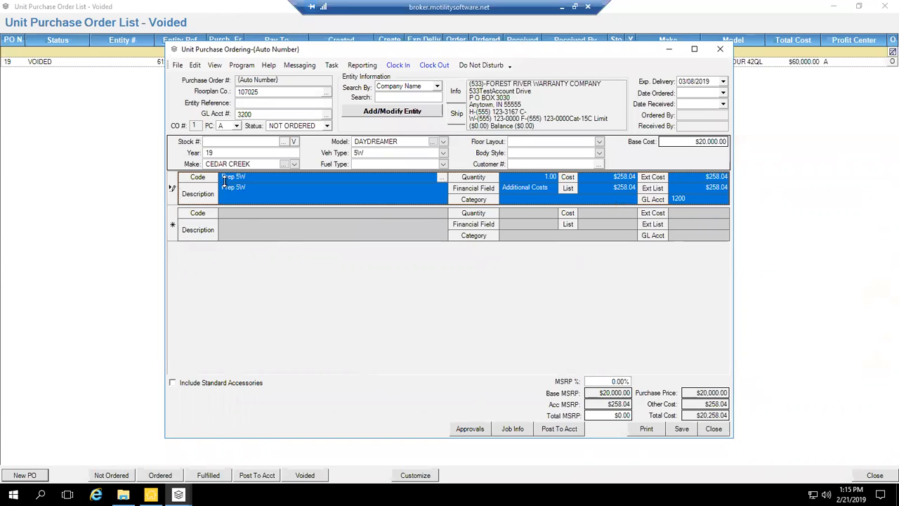
key("Delete")
key("Return")
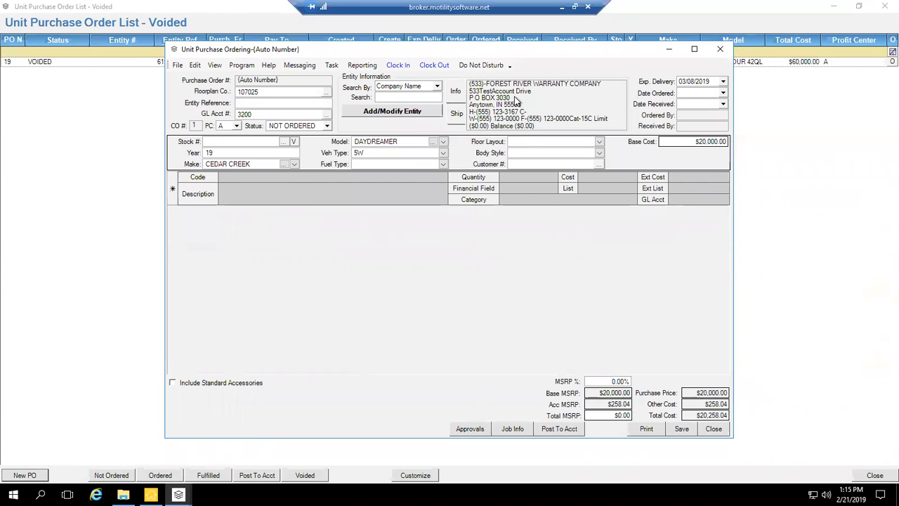
Add a new line to the order with the code Hitch.
left_click(537, 202)
left_click(241, 177)
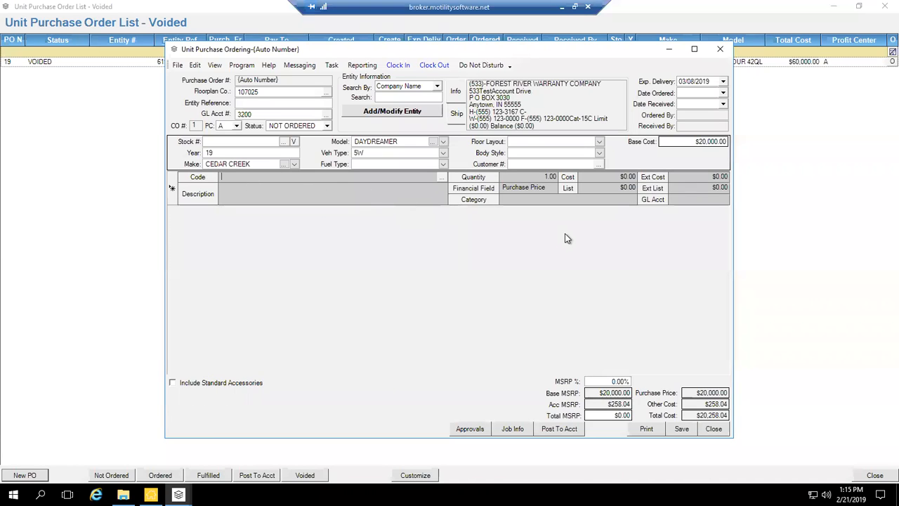
type("Ht")
type("tch")
key("Tab")
left_click(243, 176)
type("Hitcvh")
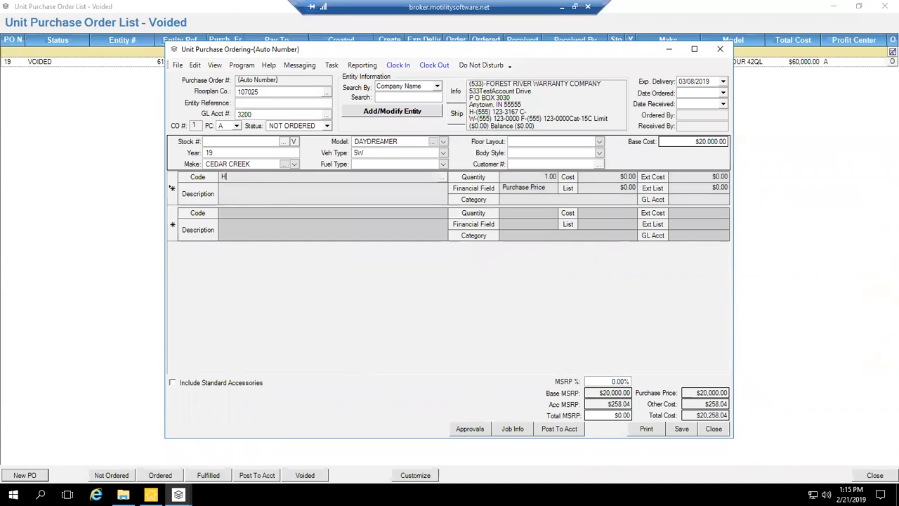
key("Tab")
Enter 5W Hitch Install as the description of the Hitch line.
type("H")
key("BackSpace")
key("BackSpace")
type("52")
key("BackSpace")
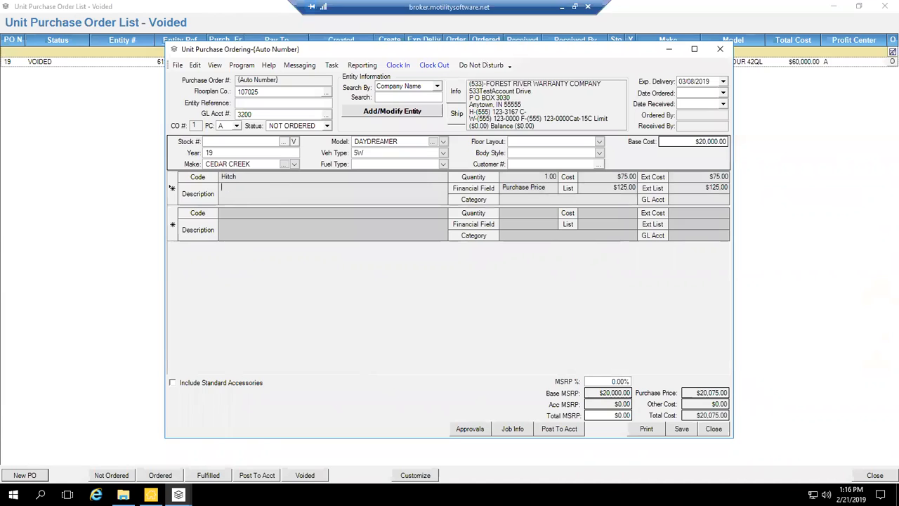
type("W Hitch Install")
key("Tab")
Set the Hitch line's cost to $150.00 and its list price to $175.00.
left_click(621, 176)
key("shift+Home")
type("150")
key("Tab")
key("Tab")
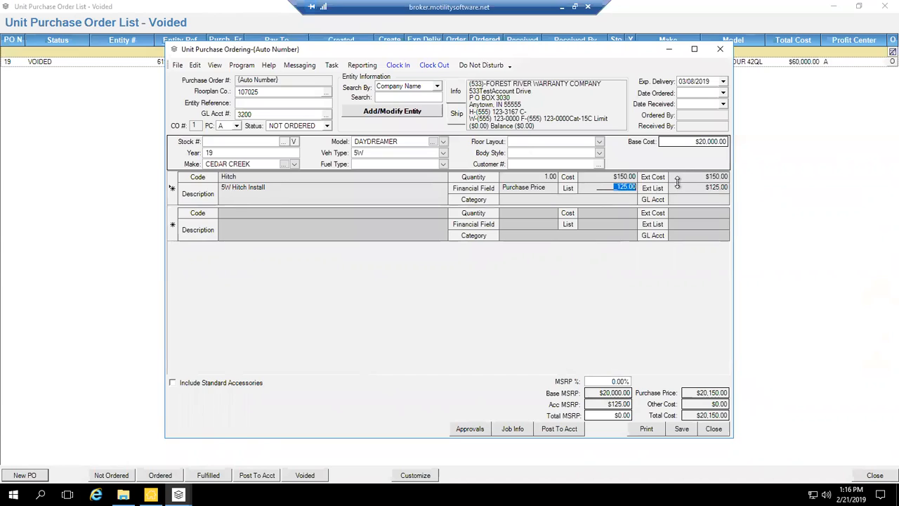
type("175")
key("Tab")
Assign the Hitch line to the Additional Costs financial field and commit the line.
left_click(552, 188)
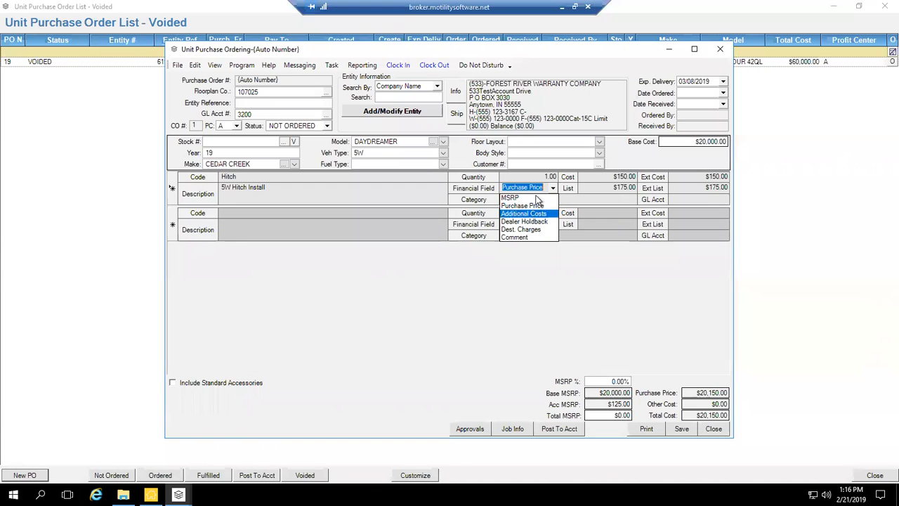
left_click(525, 214)
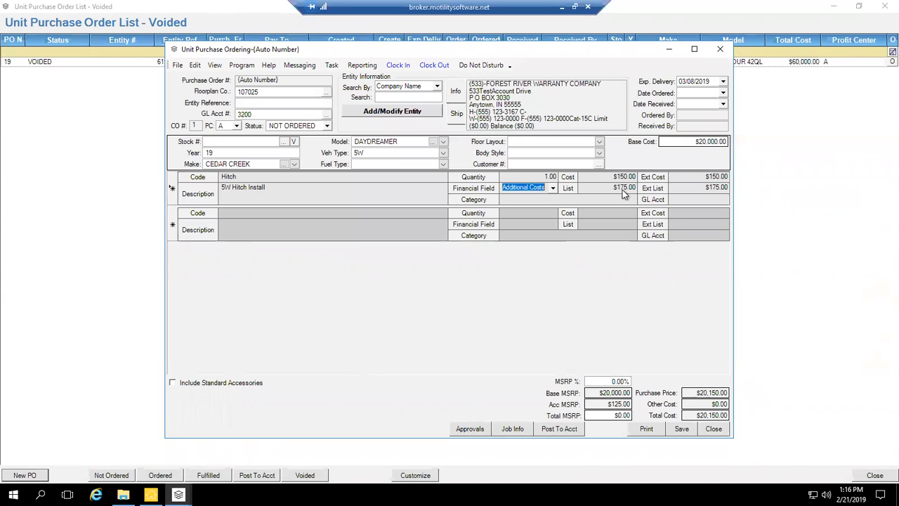
left_click(695, 144)
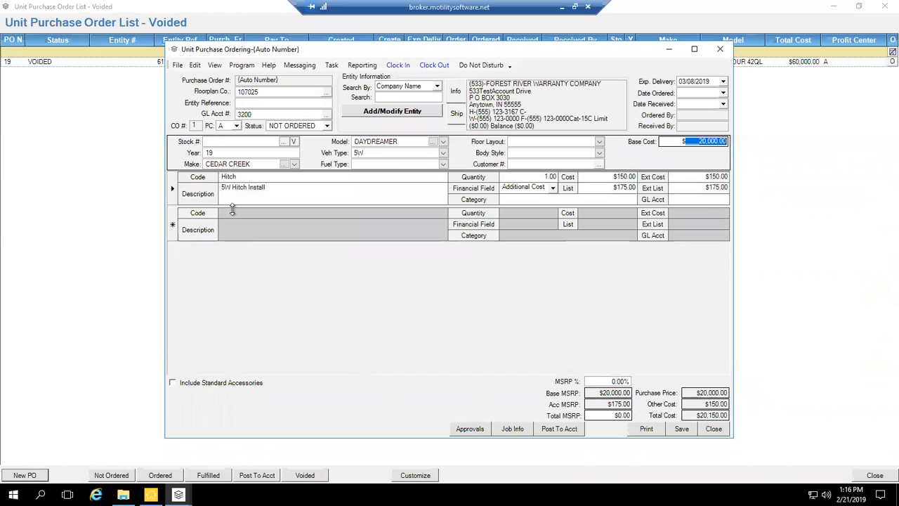
Add two more lines below the Hitch line with the codes ASDFGHT and ASDFWE.
left_click(176, 231)
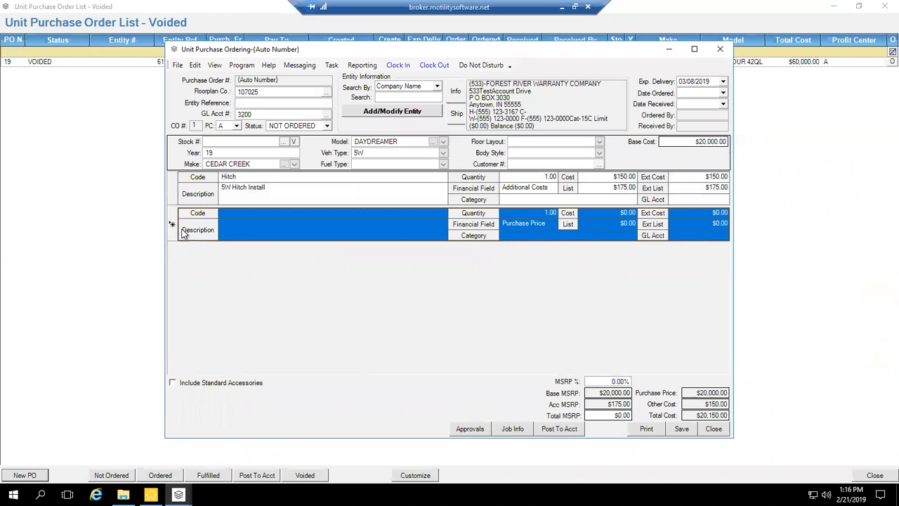
left_click(246, 229)
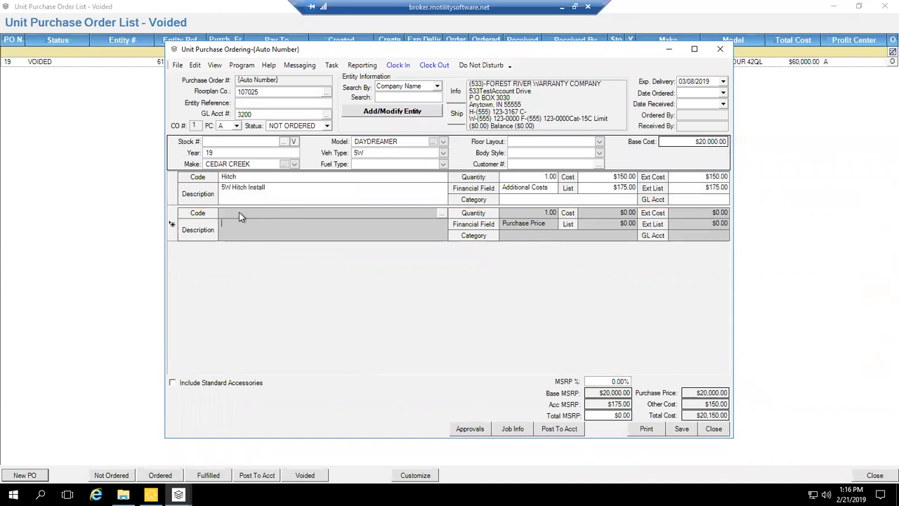
type("ASF")
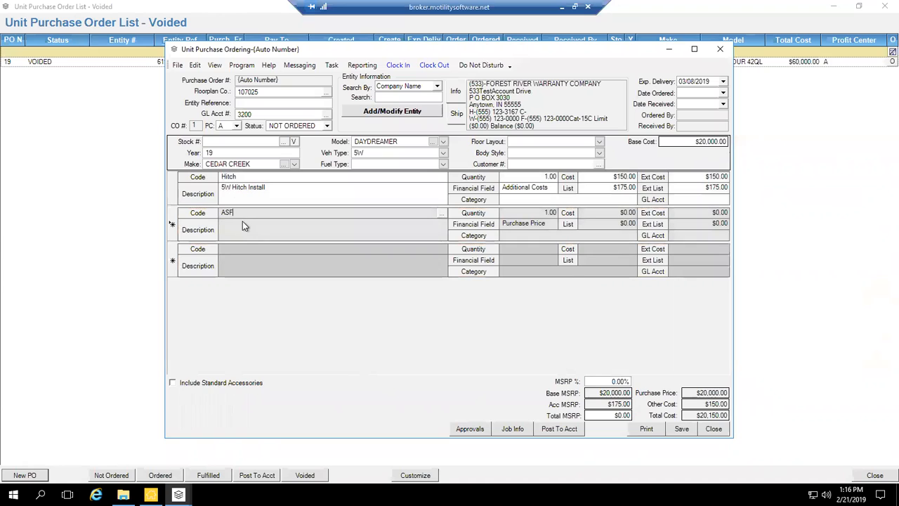
key("BackSpace")
type("SDF")
key("BackSpace")
key("BackSpace")
key("BackSpace")
type("ASDFGHT")
left_click(295, 250)
type("ASDFWE")
Delete the ASDFWE line from the purchase order.
left_click(172, 258)
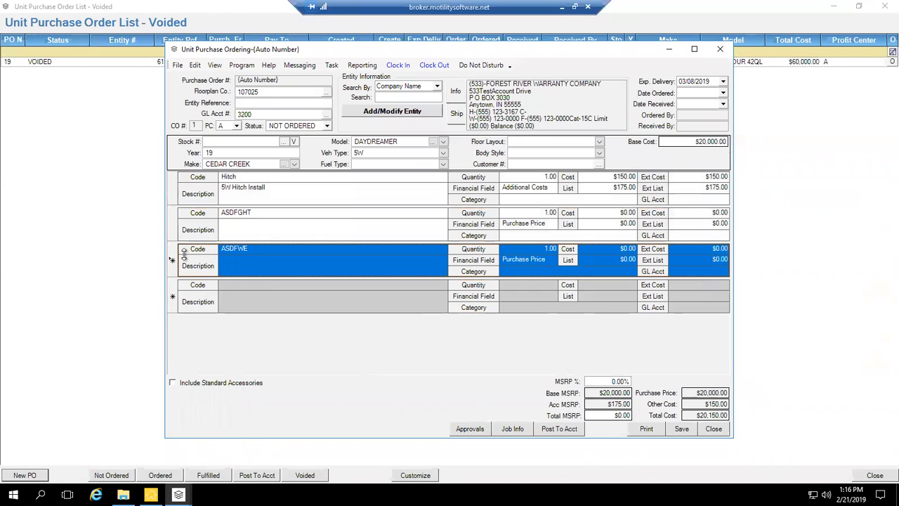
key("Delete")
key("Return")
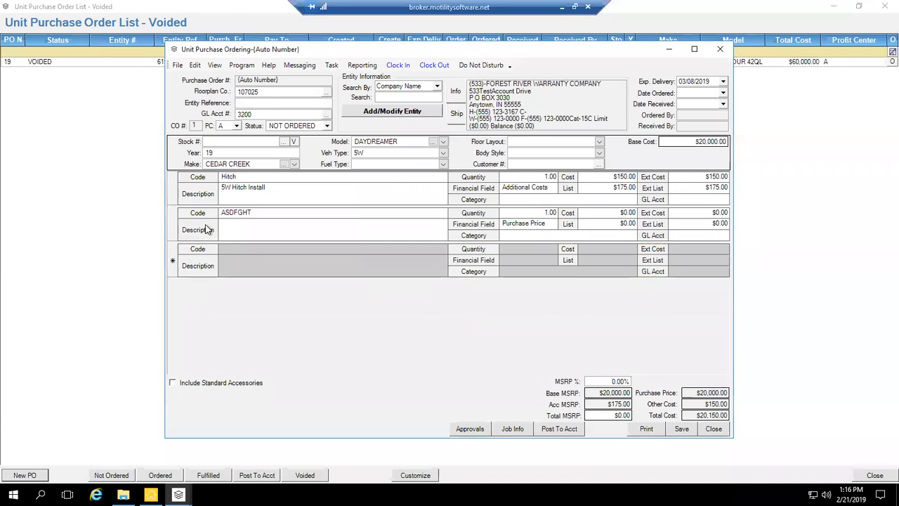
Delete the ASDFGHT line from the purchase order.
left_click(179, 228)
key("Delete")
key("Return")
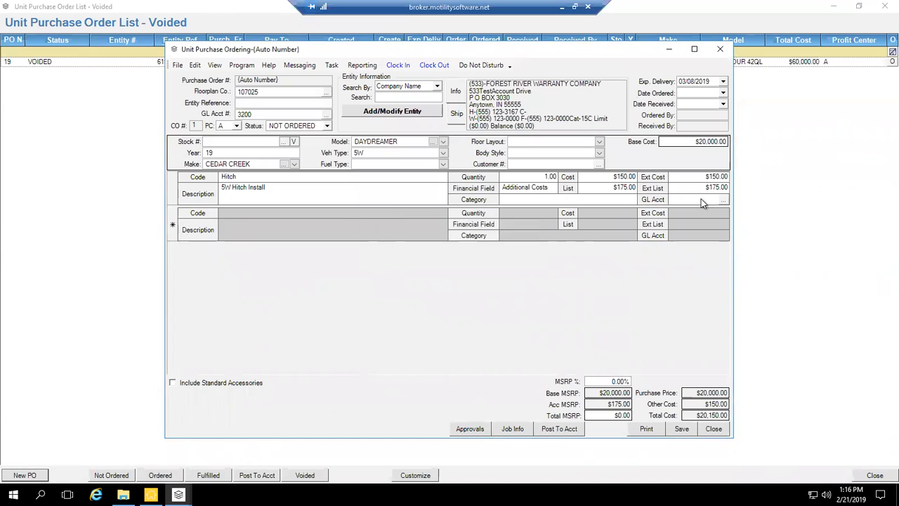
Set the GL account of the Hitch line to 1200.
left_click(621, 176)
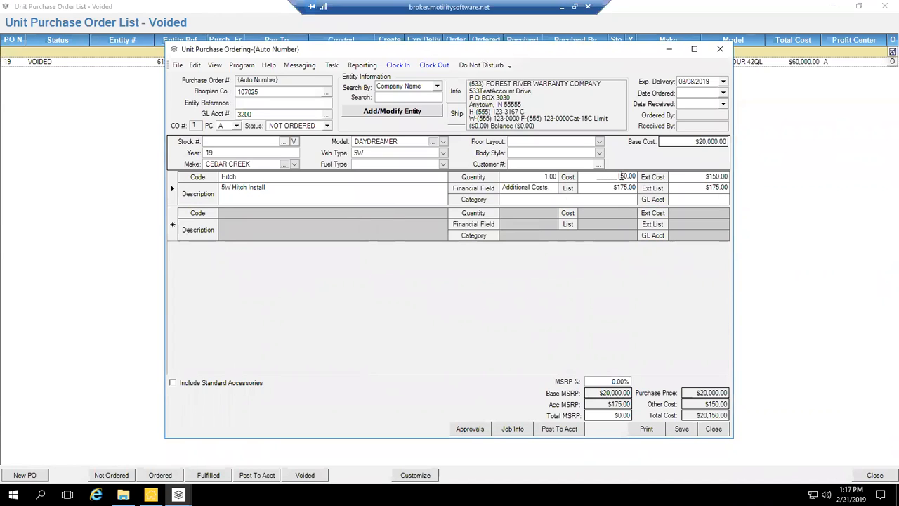
left_click(690, 202)
type("1200")
key("Tab")
left_click(694, 200)
left_click_drag(694, 200, 623, 188)
Start a new line below the Hitch line and assign it to the Dest. Charges financial field.
left_click(550, 222)
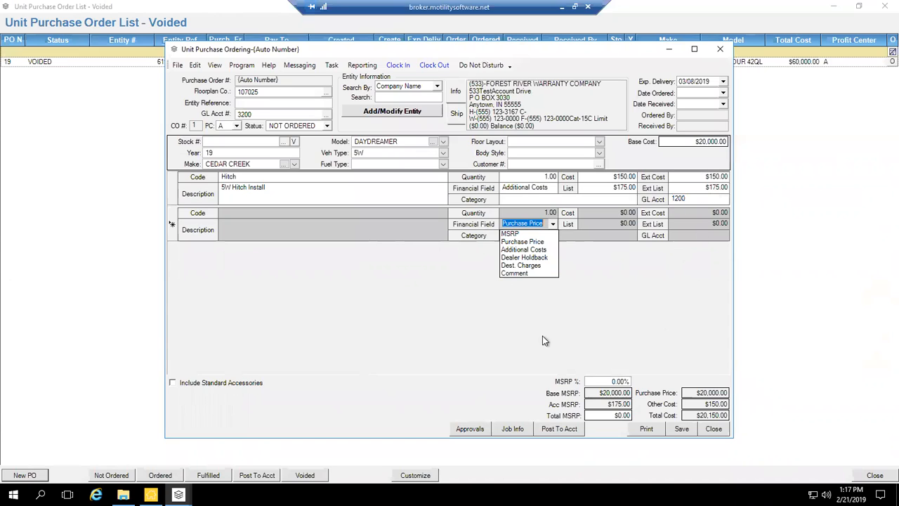
left_click(355, 323)
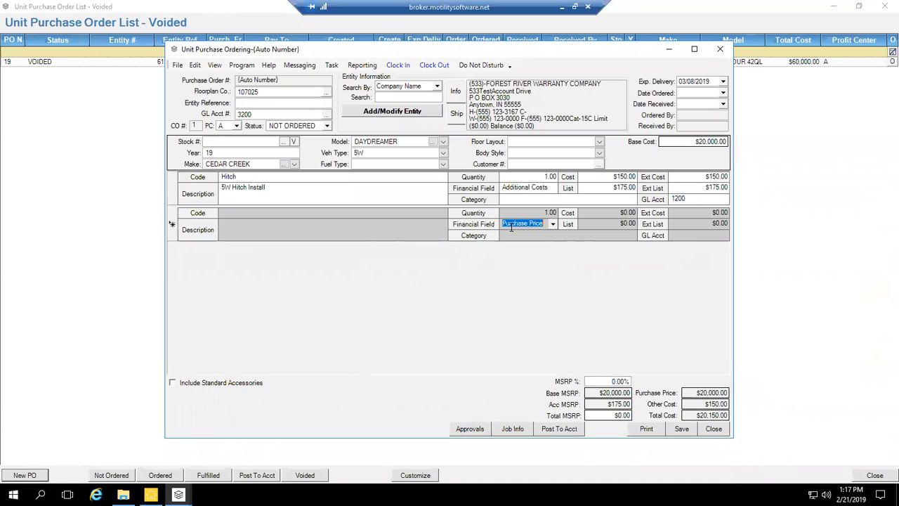
left_click(553, 224)
left_click(528, 266)
Give the new line the code Destination Charge and the description Freight for delivery.
left_click(281, 214)
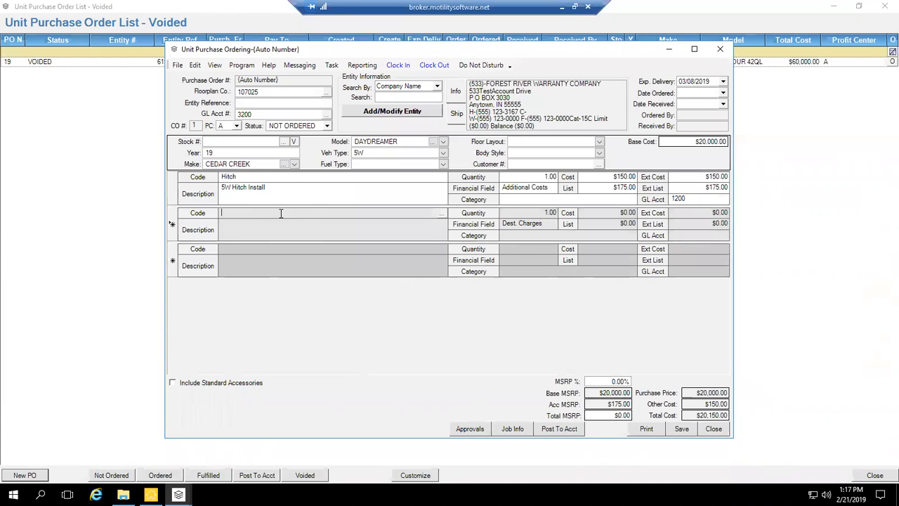
type("Destination Charge")
key("Tab")
type("Freight for delivery")
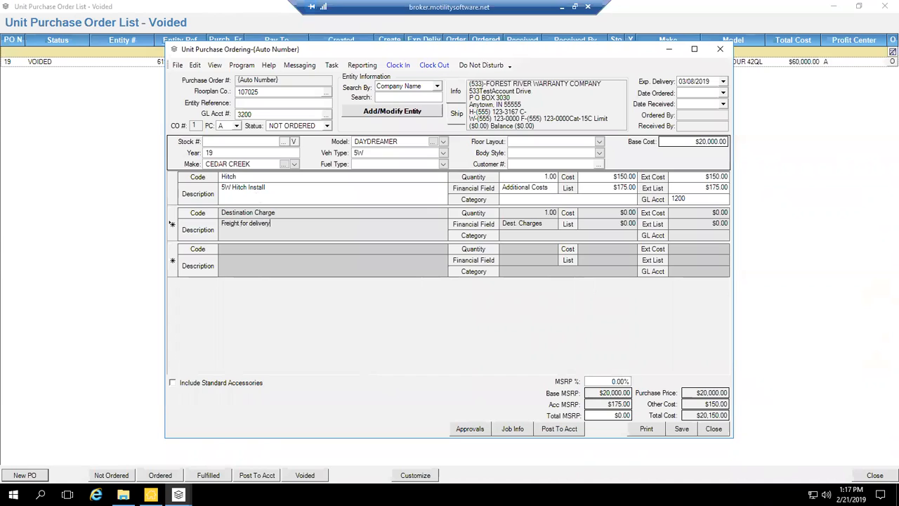
key("Tab")
Set the cost of the Destination Charge line to $250.00.
left_click(624, 212)
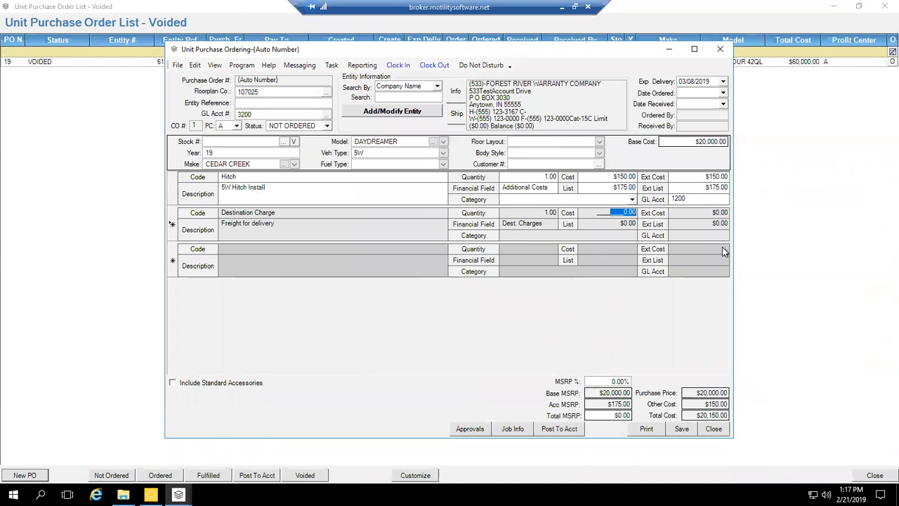
type("250.00")
key("Tab")
left_click(624, 222)
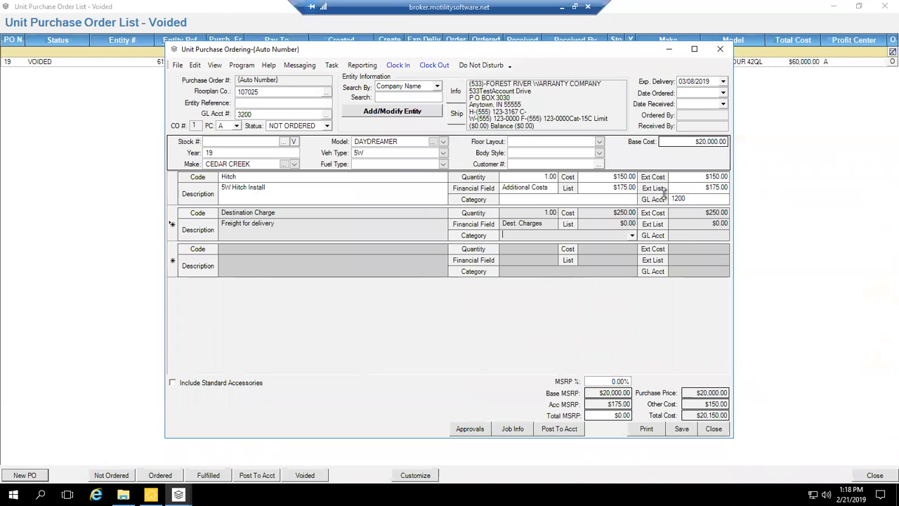
left_click(627, 213)
left_click_drag(605, 211, 643, 212)
Try GL account 2000 on the Destination Charge line, dismiss the warning and enter 2100 instead.
left_click(686, 237)
type("2000")
key("Tab")
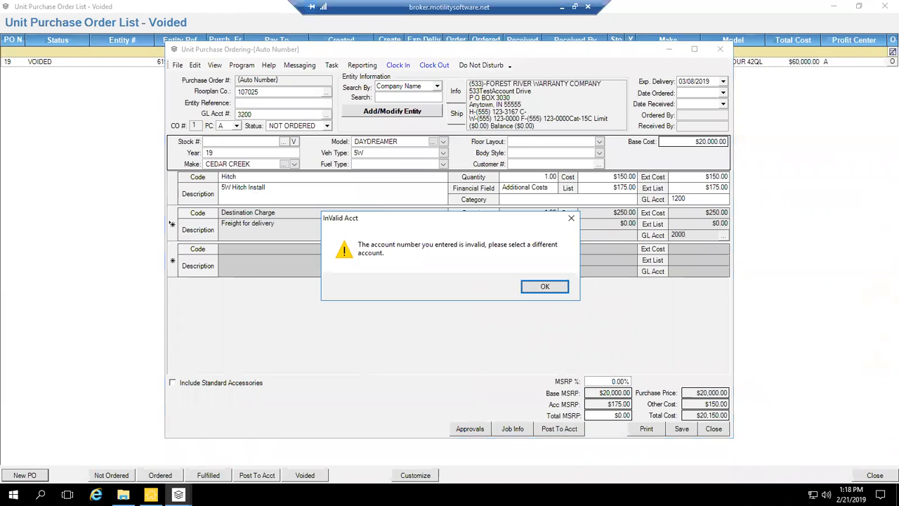
left_click(542, 286)
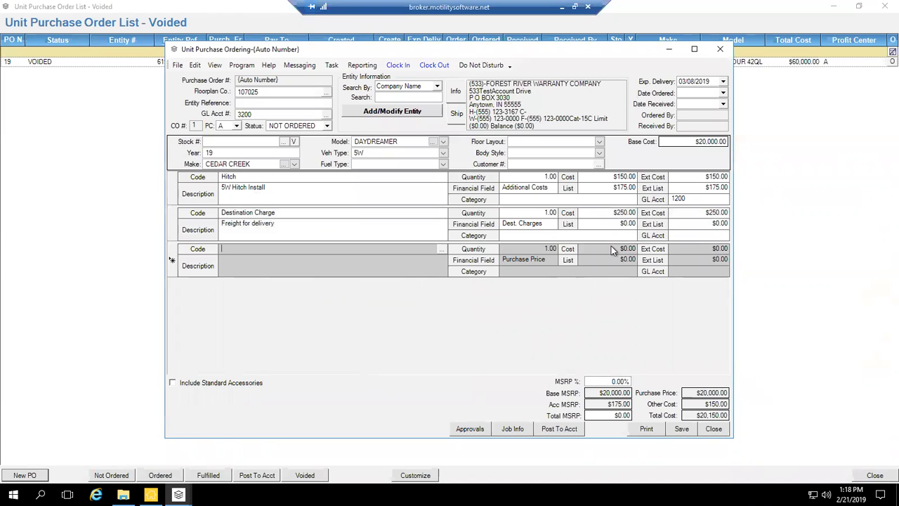
type("2100")
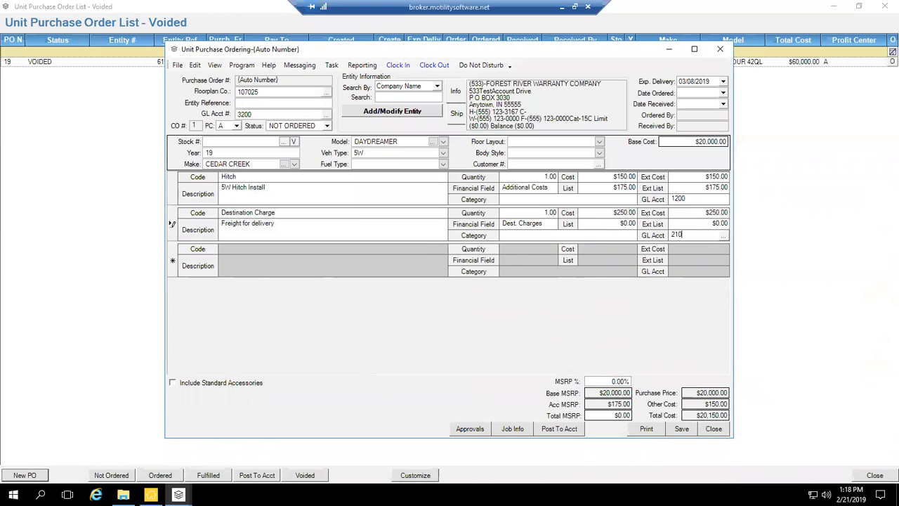
key("Tab")
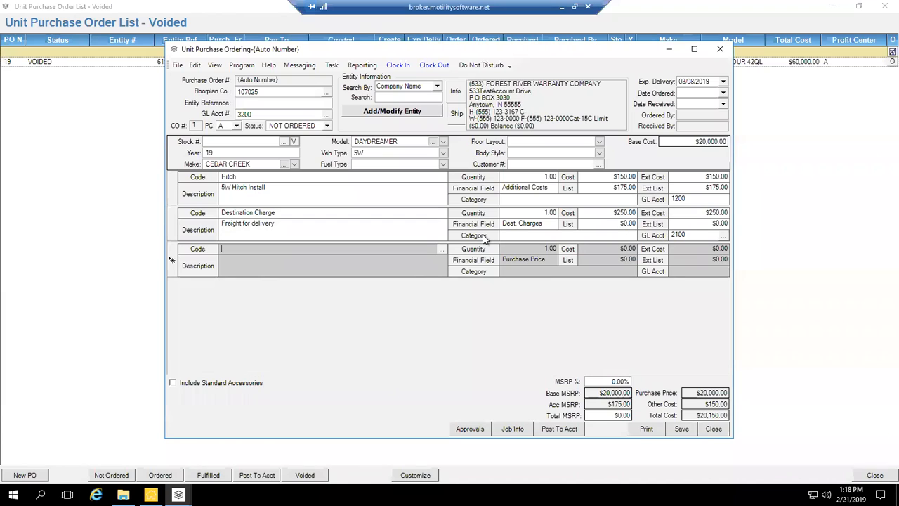
Delete the Destination Charge line from the purchase order.
left_click(692, 236)
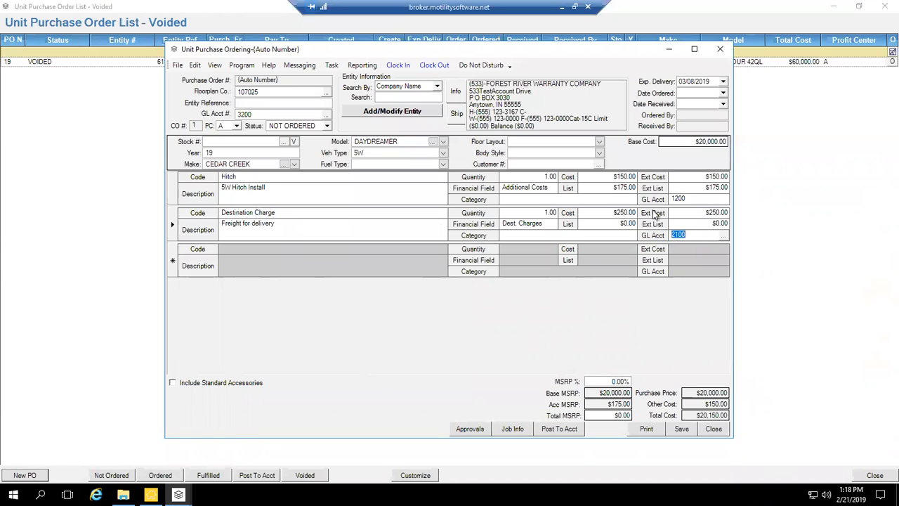
left_click(173, 235)
key("Delete")
key("Return")
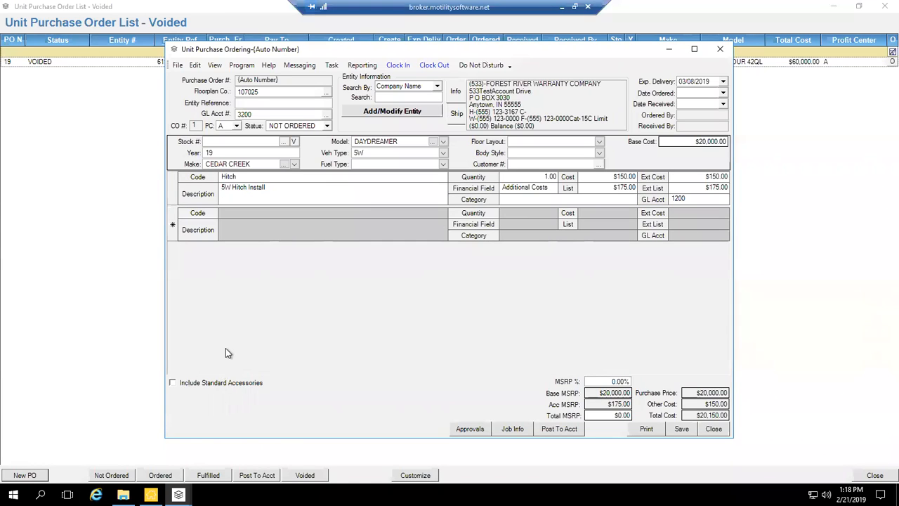
Leave standard accessories excluded and set the order's MSRP percentage to 28%.
left_click(173, 382)
left_click(223, 380)
left_click(610, 381)
type("28")
key("Tab")
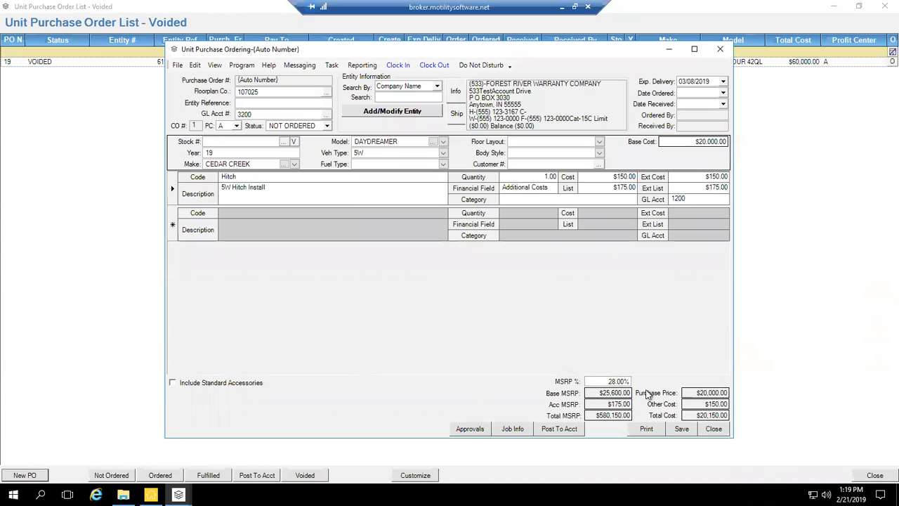
left_click(254, 114)
left_click(260, 91)
left_click(442, 309)
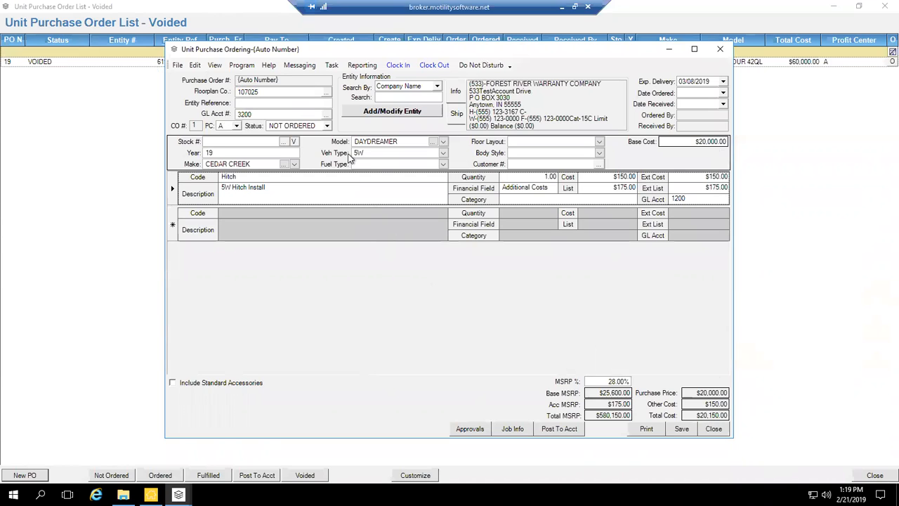
Change the purchase order's status to ORDERED and accept the next stock number for the unit.
left_click(328, 126)
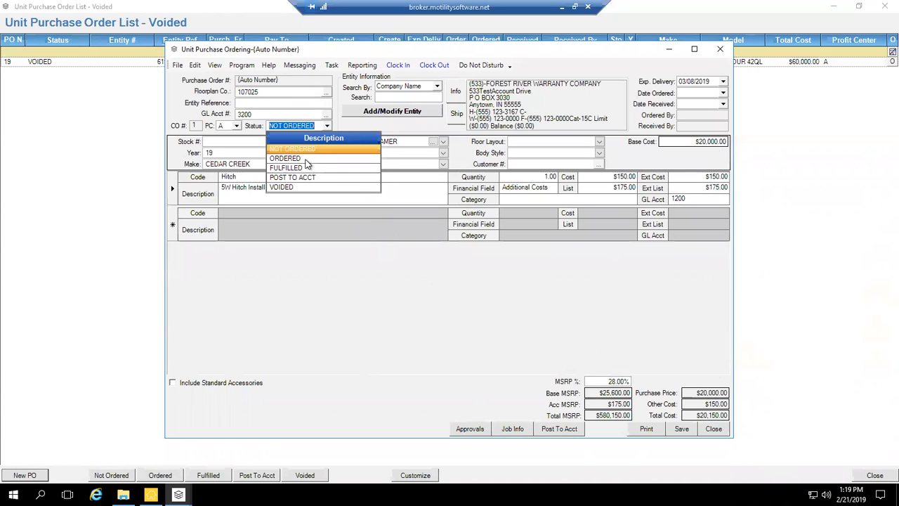
left_click(294, 159)
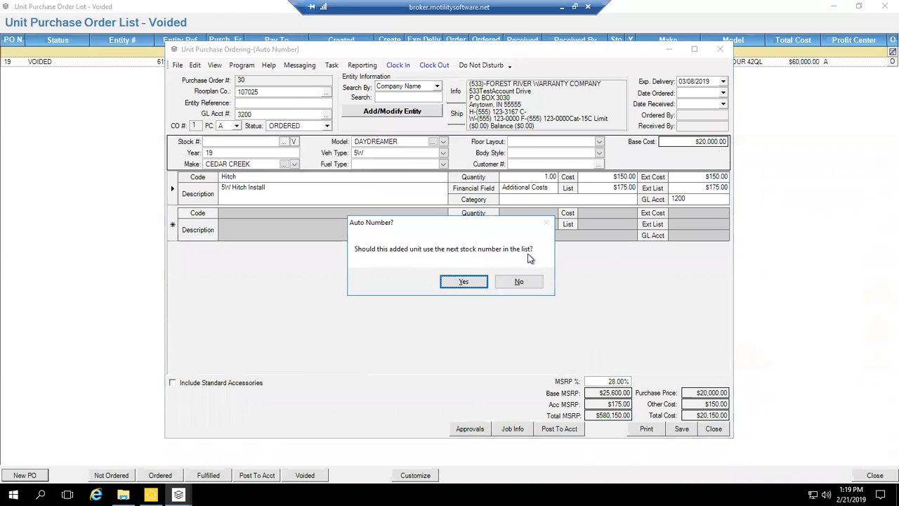
left_click(465, 282)
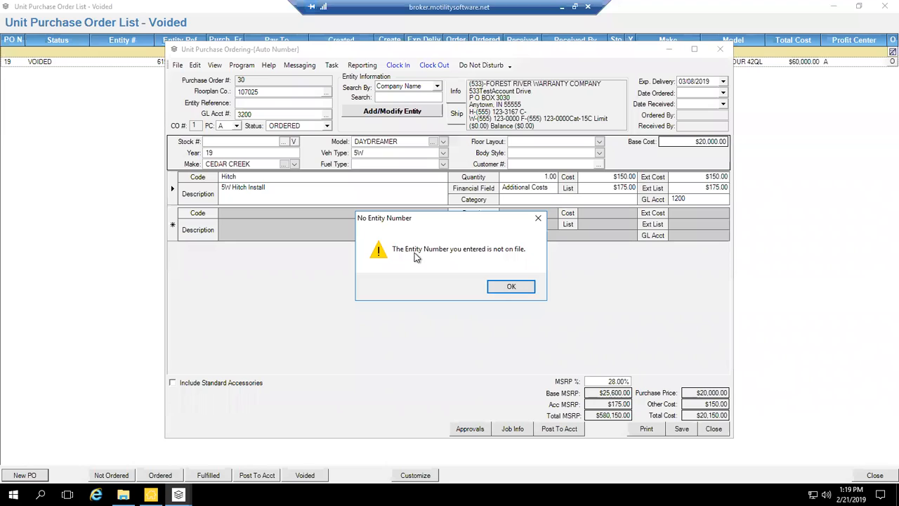
left_click(511, 285)
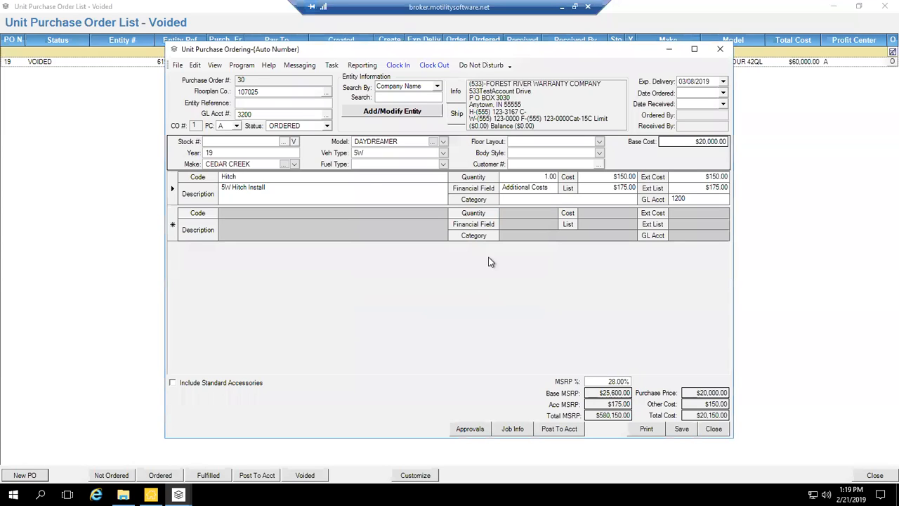
Set the purchase order's floorplan company to FLOOR.
left_click(268, 92)
type("FLOOR")
key("Tab")
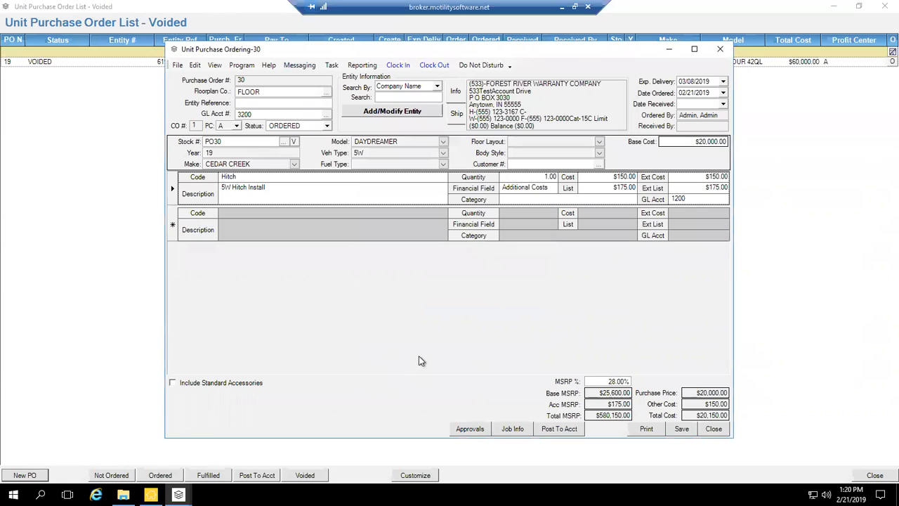
left_click(231, 142)
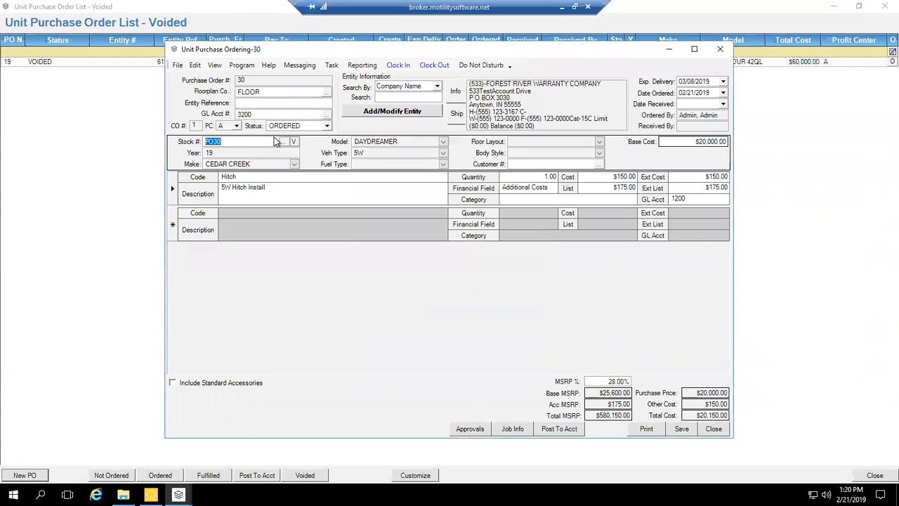
left_click(327, 125)
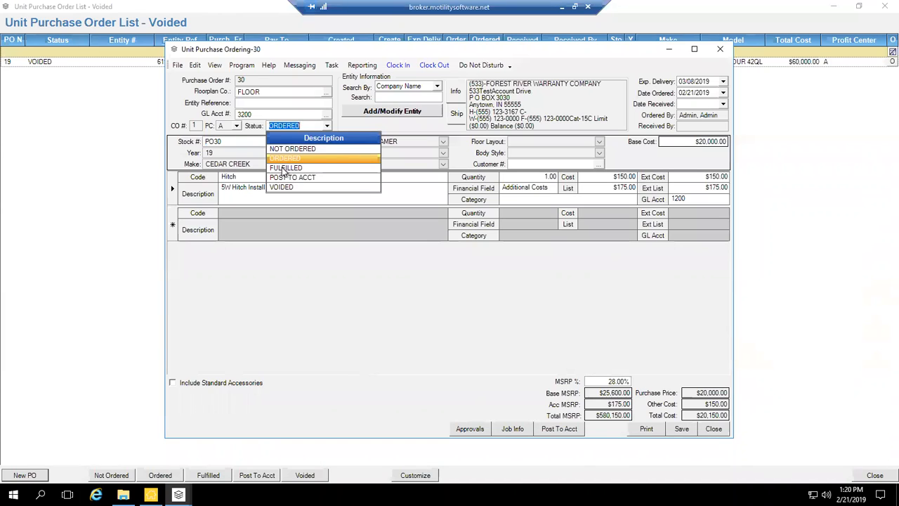
left_click(340, 119)
left_click(223, 143)
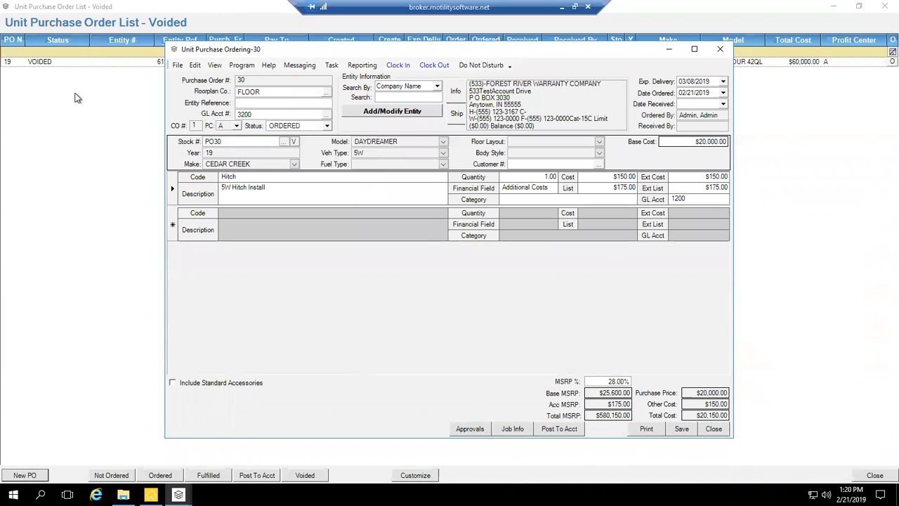
double_click(212, 140)
Save and close the purchase order, and close the purchase order list.
left_click(671, 429)
left_click(713, 428)
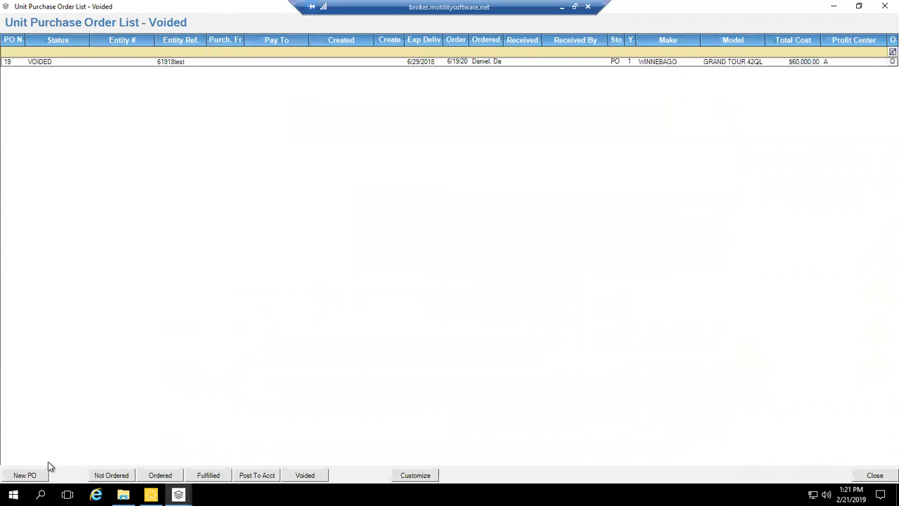
left_click(882, 9)
Look up stock number PO30 in the unit inventory and set the unit's status to ON ORDER.
type("PO")
key("Return")
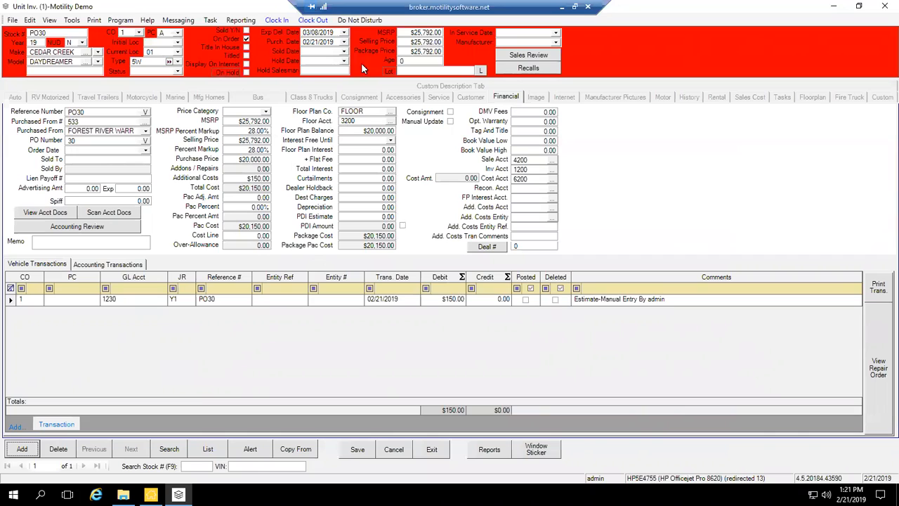
left_click(47, 72)
left_click(178, 72)
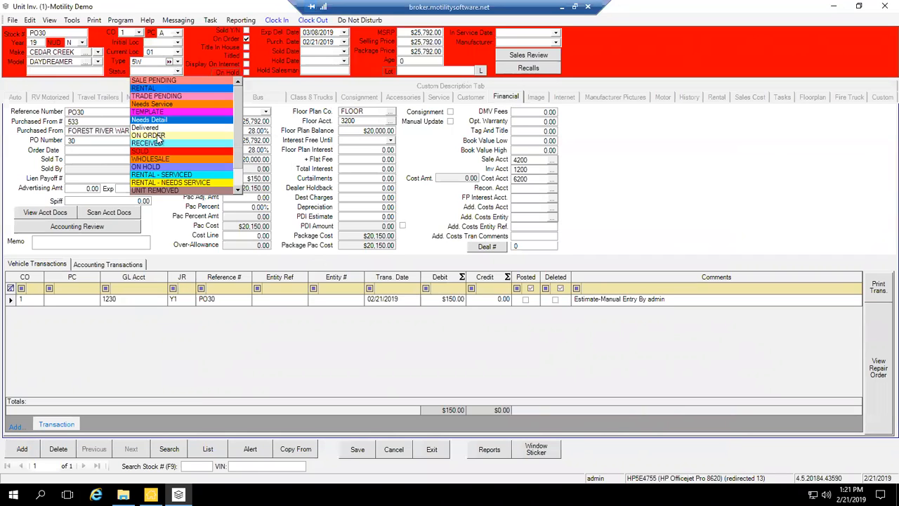
left_click(156, 136)
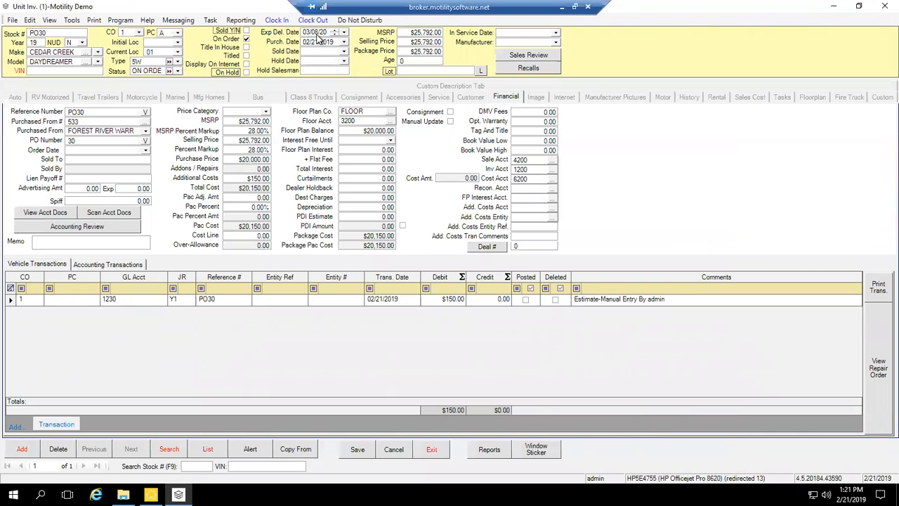
Examine the accounting transactions of unit PO30.
left_click(107, 264)
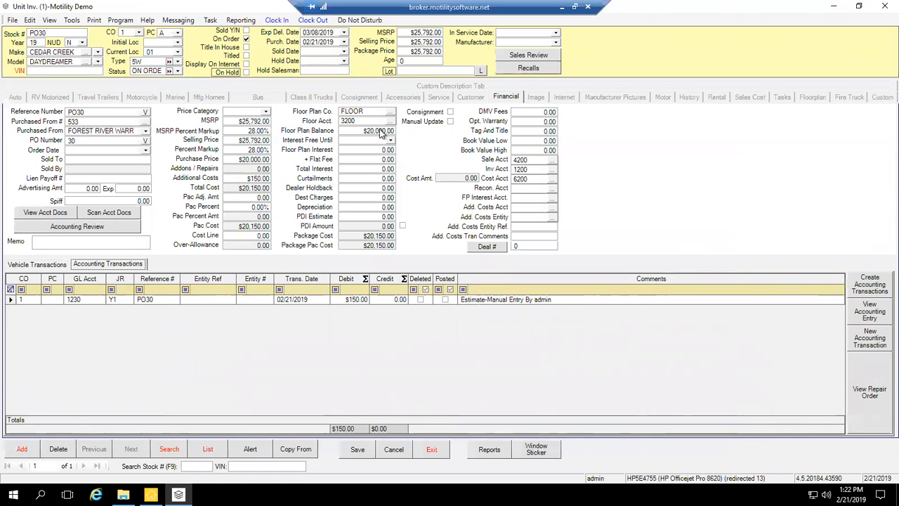
left_click(250, 361)
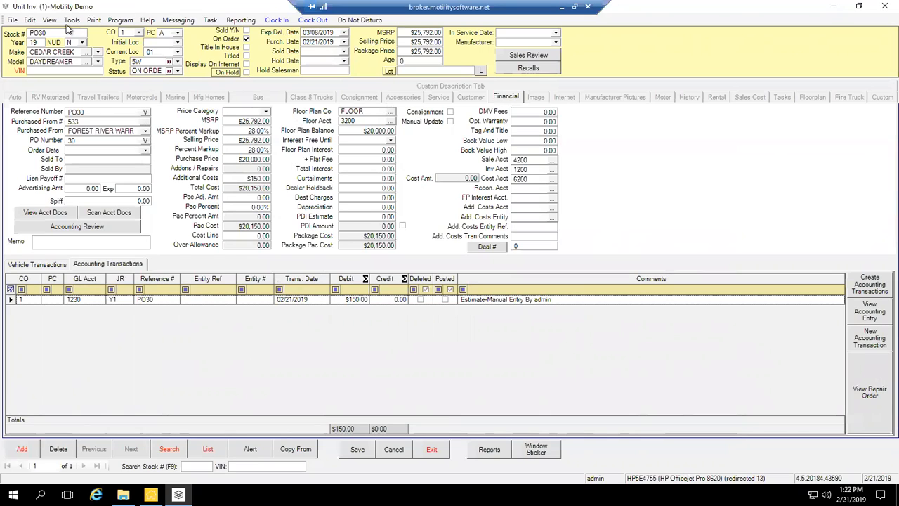
List the ordered unit purchase orders and open the CEDAR CREEK DAYDREAMER order expected on 3/8/2019.
left_click(72, 20)
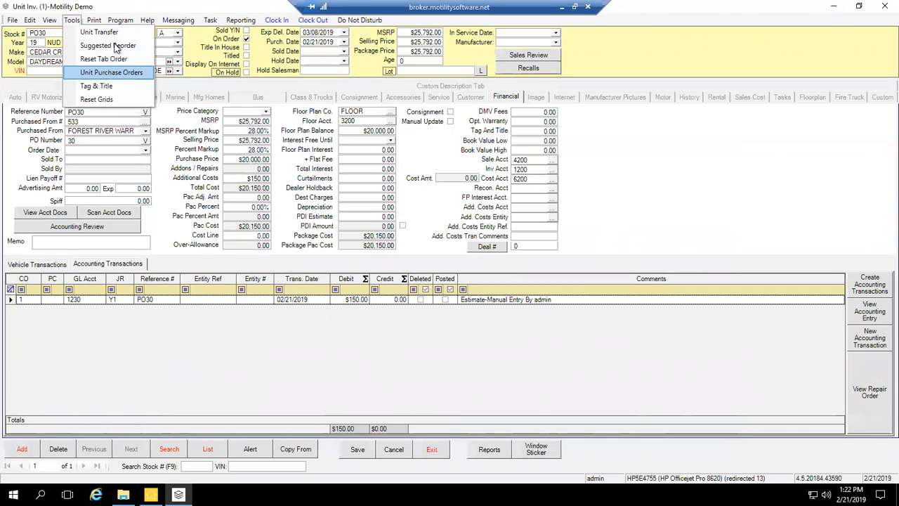
left_click(114, 73)
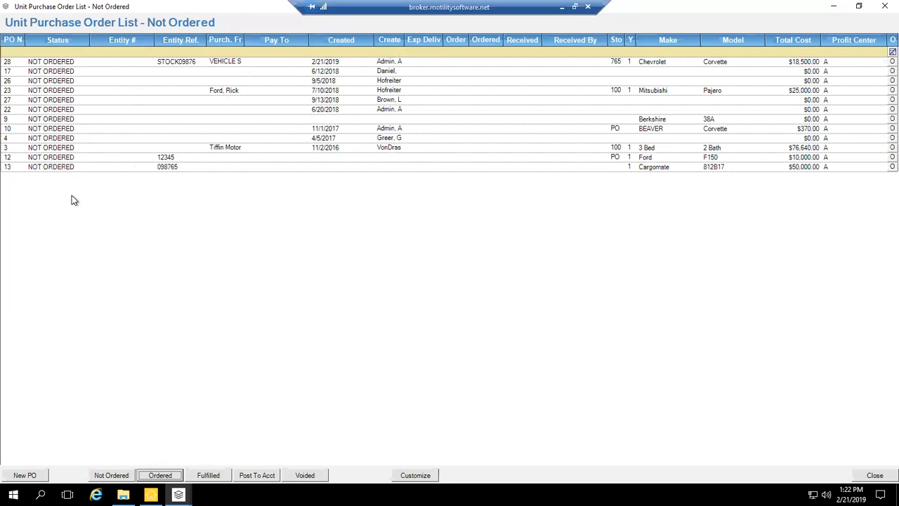
left_click(150, 477)
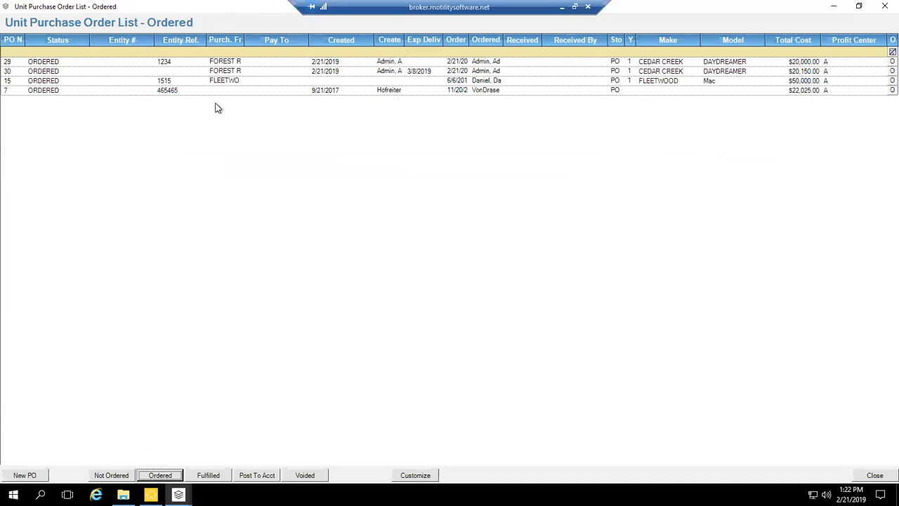
left_click(15, 72)
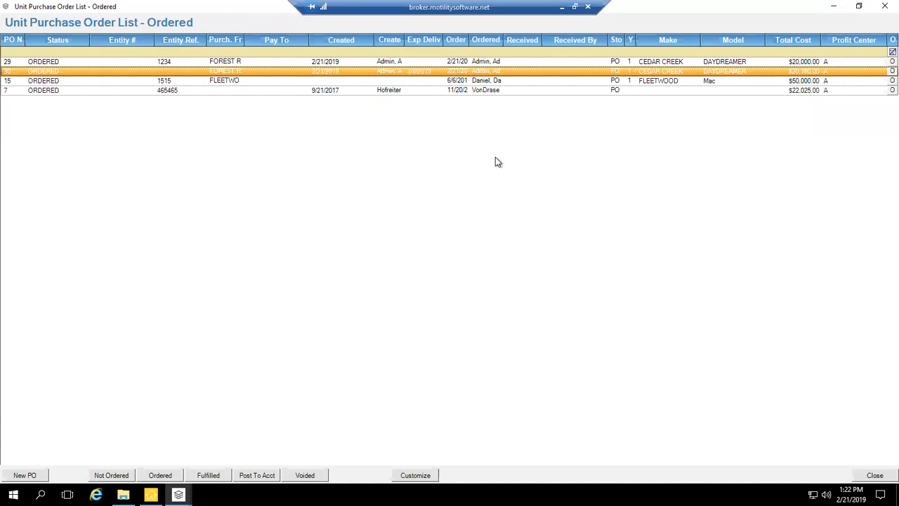
double_click(883, 71)
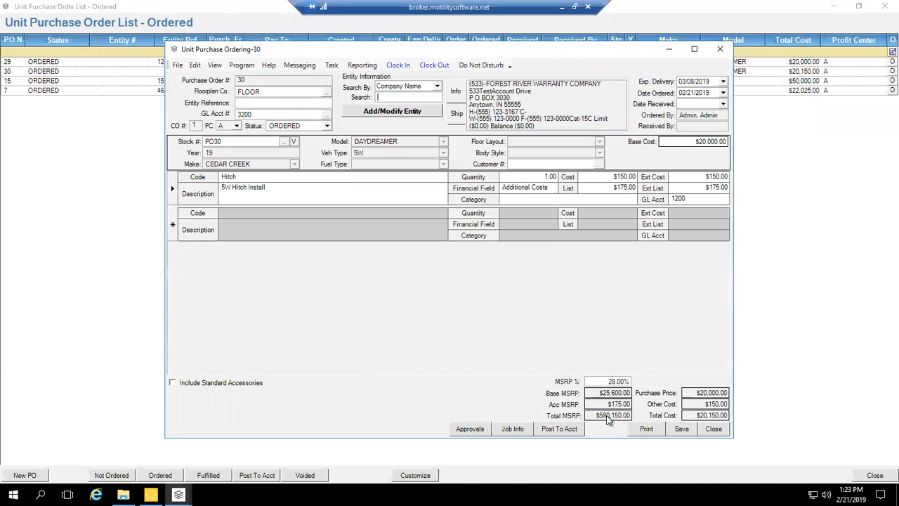
Try an MSRP markup of 0.28% on the purchase order.
left_click(607, 381)
key("BackSpace")
type(".28")
key("Tab")
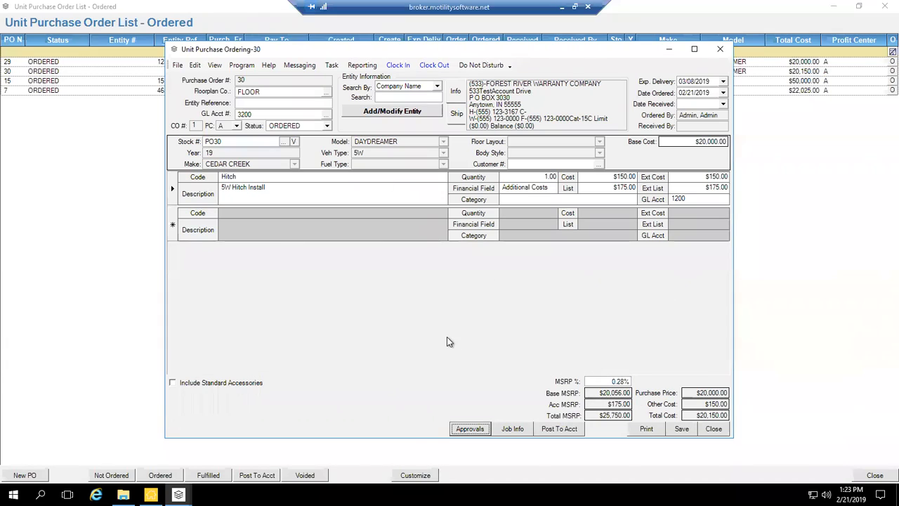
Try an MSRP markup of 0.50%, and close the purchase order without keeping the change.
left_click(532, 348)
left_click(620, 382)
double_click(622, 381)
double_click(621, 382)
left_click(620, 382)
double_click(622, 381)
type("5")
key("Tab")
left_click(621, 383)
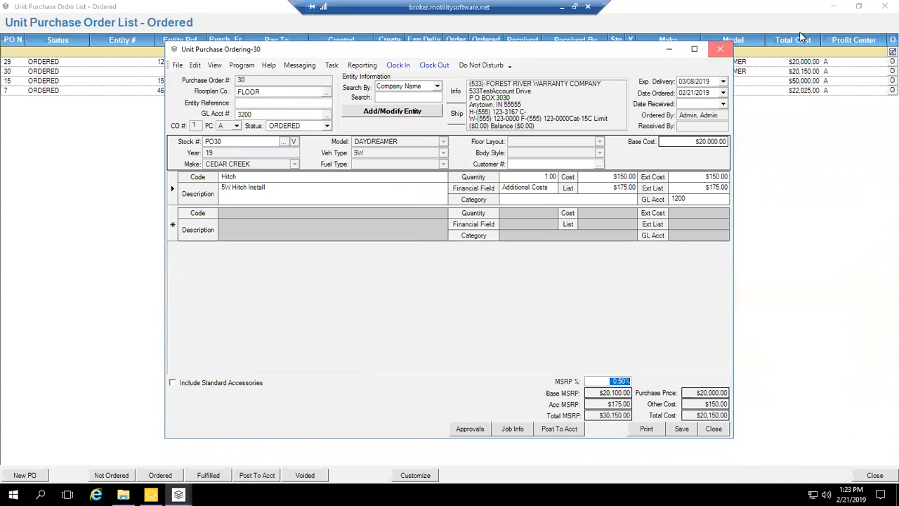
left_click(720, 49)
left_click(456, 281)
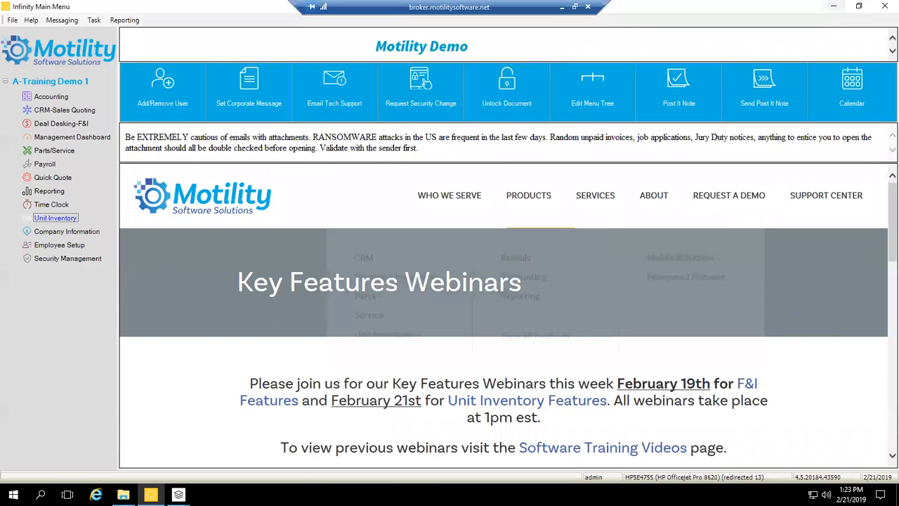
Close the purchase order list and examine the price category markups available for unit PO30 in the inventory.
mouse_move(178, 495)
left_click(257, 428)
left_click(881, 8)
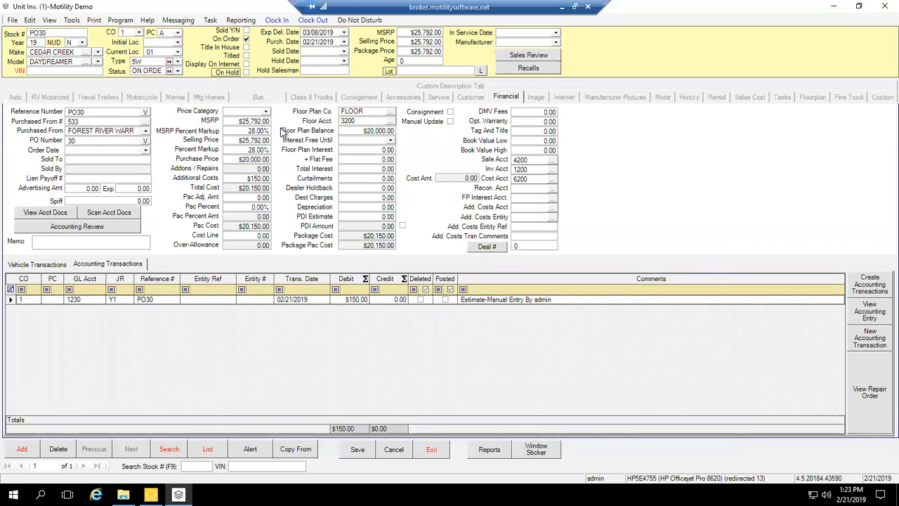
left_click(267, 112)
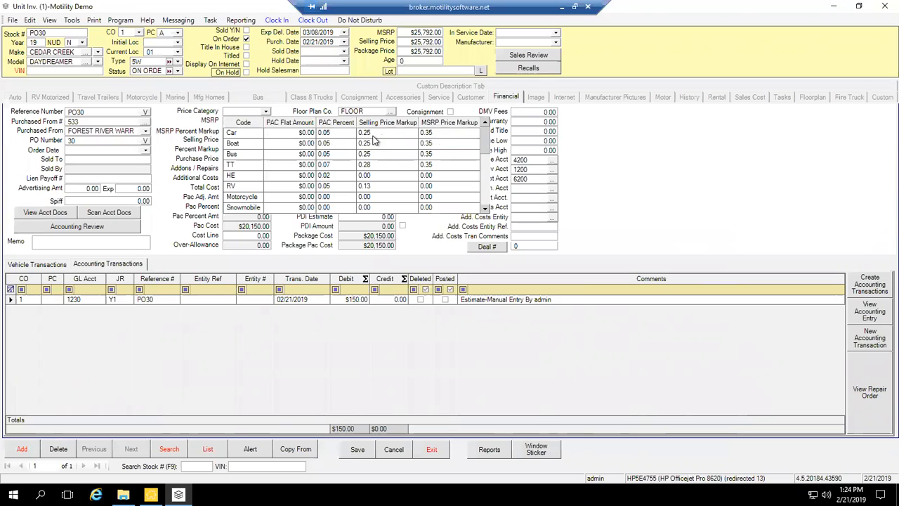
left_click(683, 179)
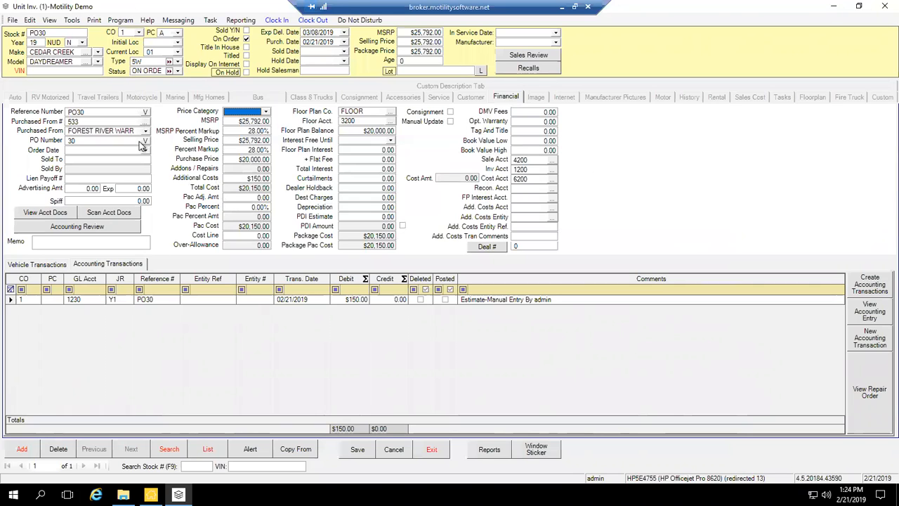
List the ordered unit purchase orders, reopen the CEDAR CREEK DAYDREAMER order expected on 3/8/2019, and view its status options.
left_click(71, 21)
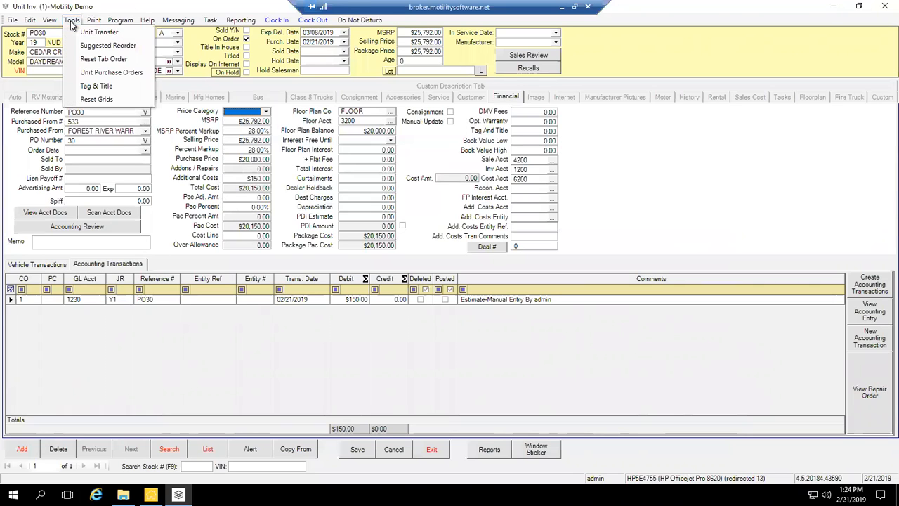
left_click(94, 77)
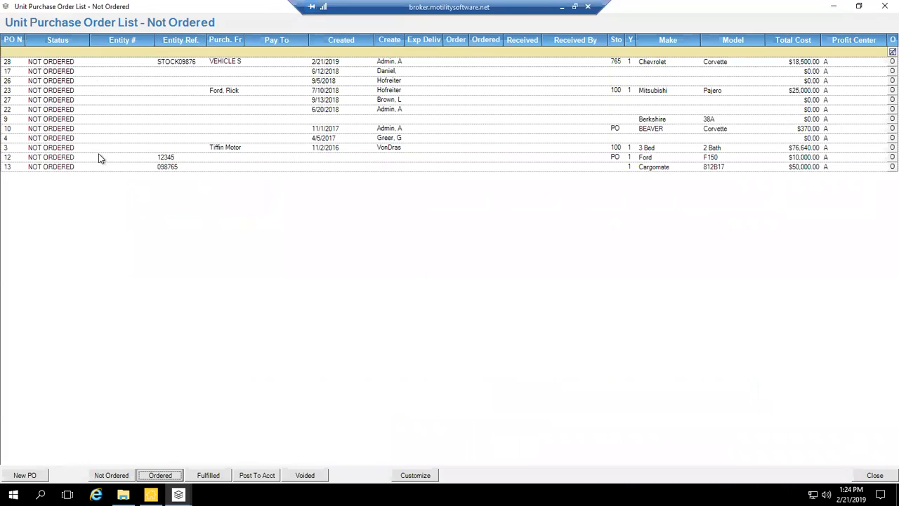
left_click(176, 476)
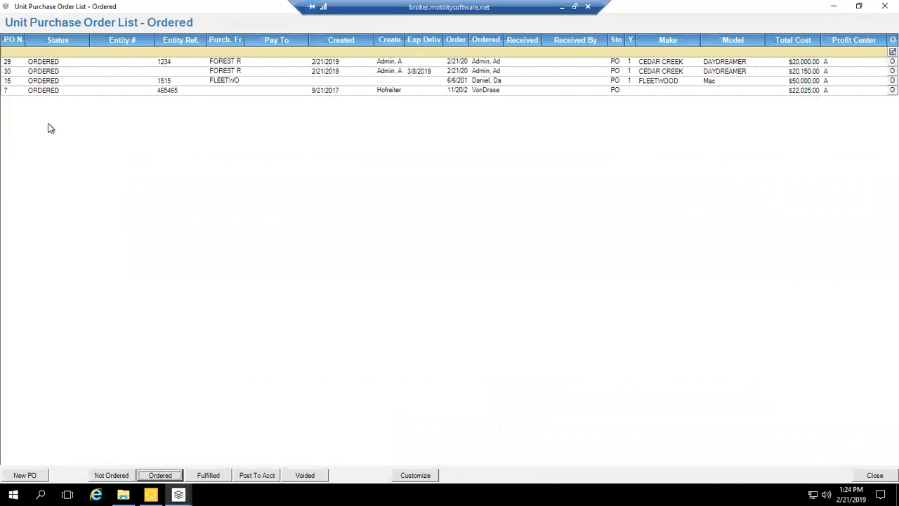
double_click(38, 72)
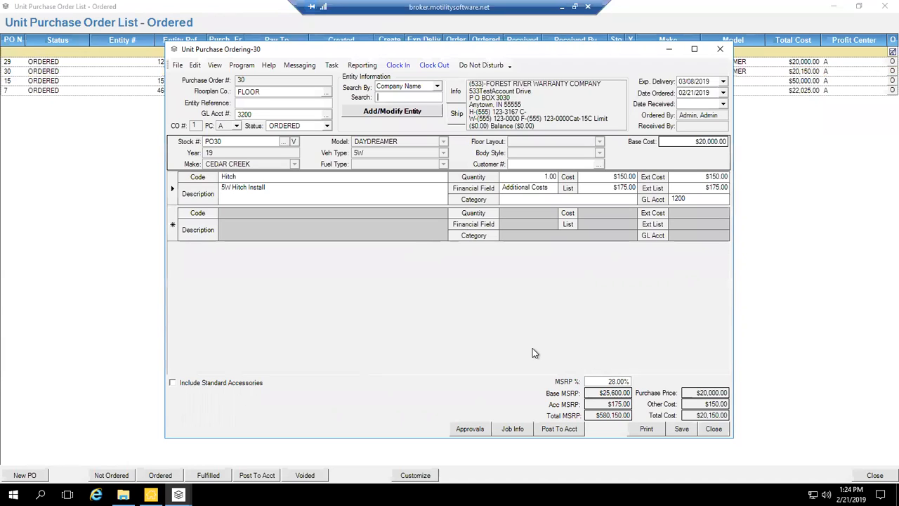
left_click(326, 126)
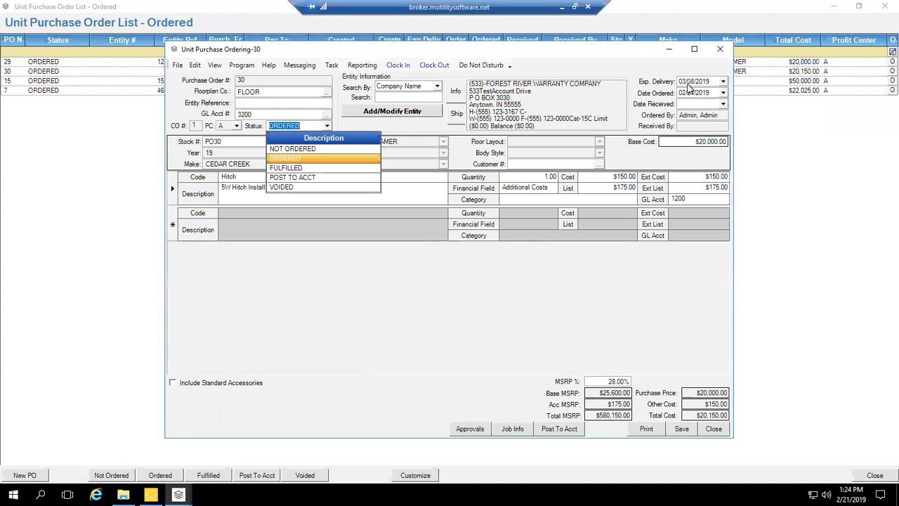
left_click(314, 310)
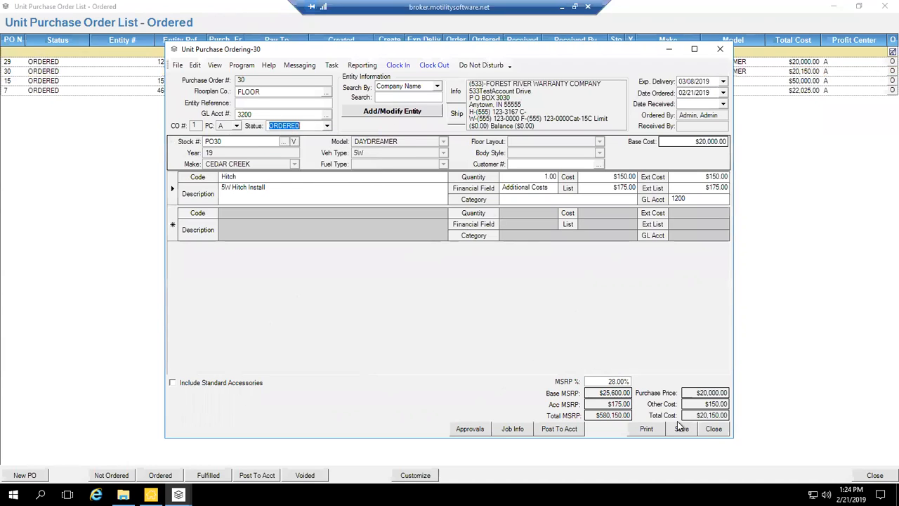
Set the order's MSRP markup to 0.28% and save the purchase order.
left_click(607, 380)
key("BackSpace")
type("28")
key("Tab")
left_click(682, 429)
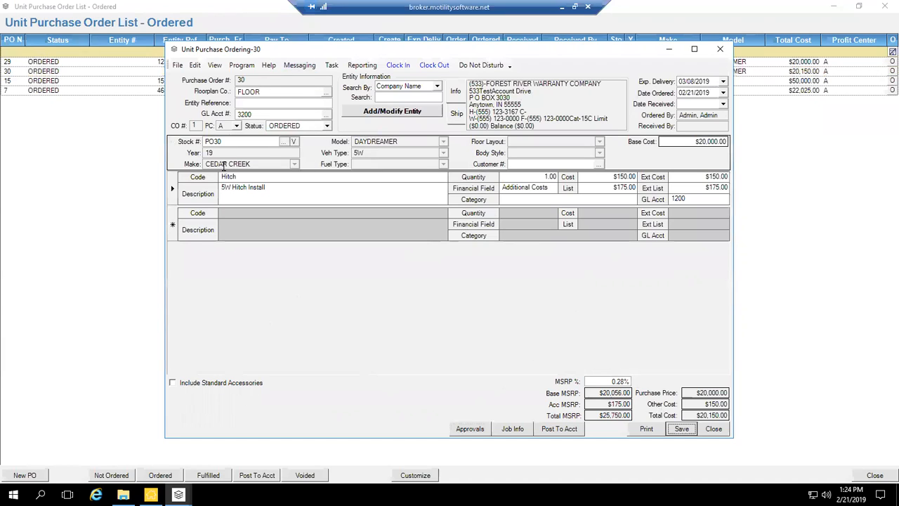
Try to set the purchase order's status to FULFILLED.
left_click(327, 125)
left_click(278, 169)
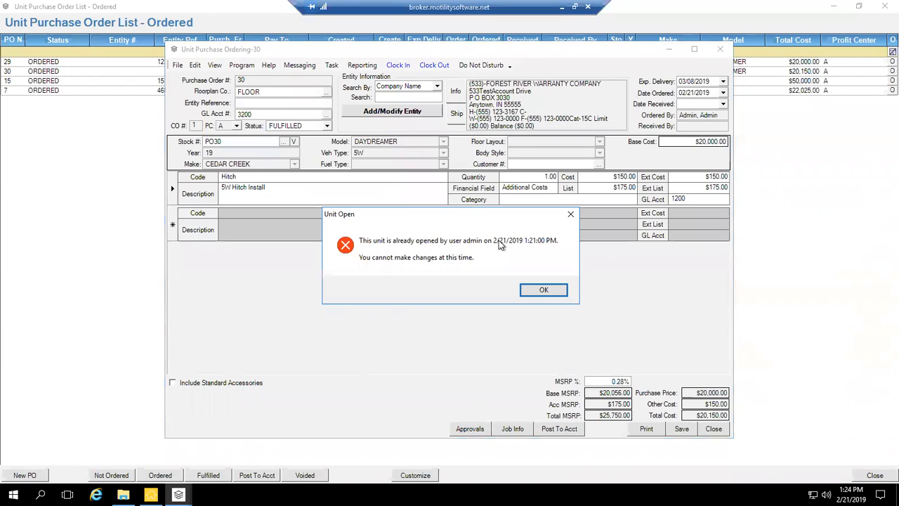
left_click(540, 290)
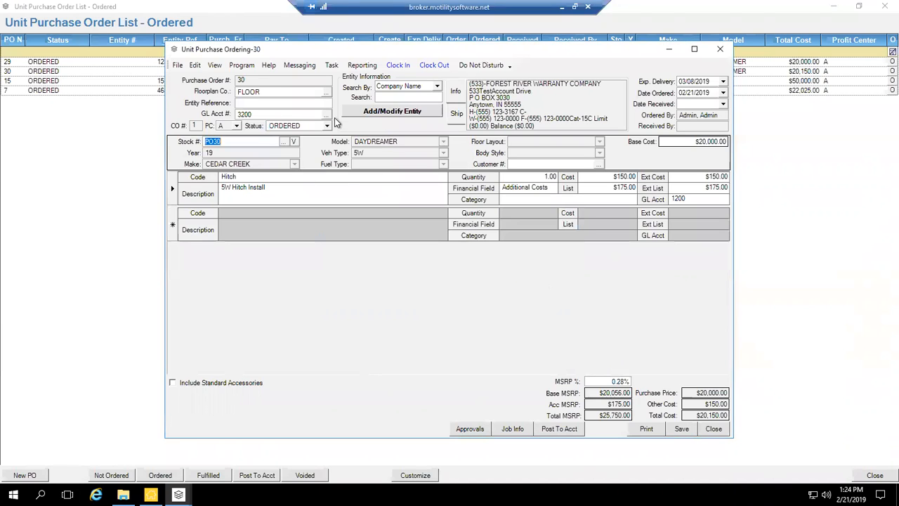
Close the purchase order and its list, and switch the unit inventory to stock number 1234.
left_click(721, 49)
left_click(879, 11)
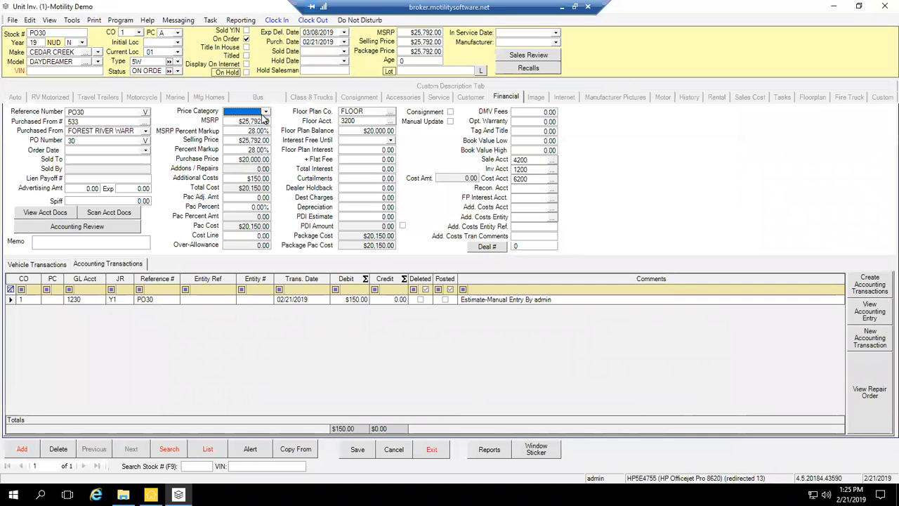
left_click(189, 465)
type("1234")
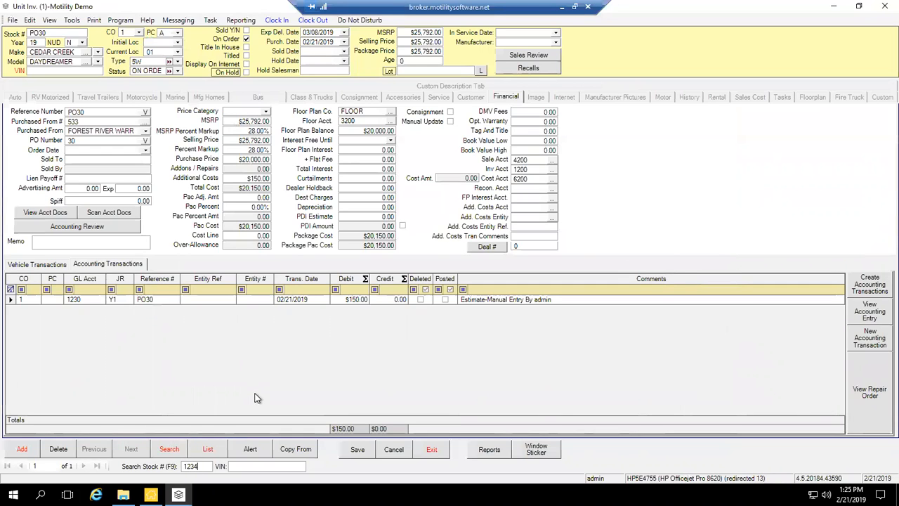
key("Return")
left_click(489, 281)
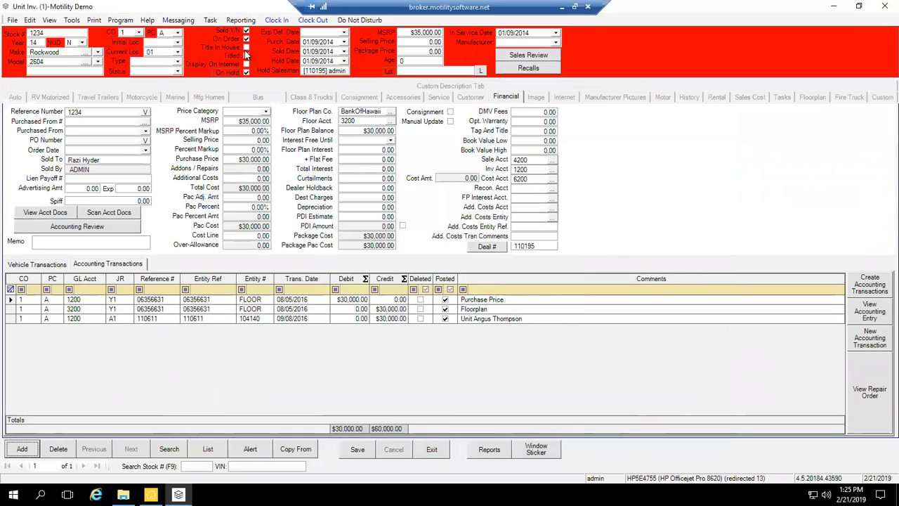
List the ordered unit purchase orders again and open the CEDAR CREEK DAYDREAMER order expected on 3/8/2019.
left_click(71, 19)
left_click(103, 73)
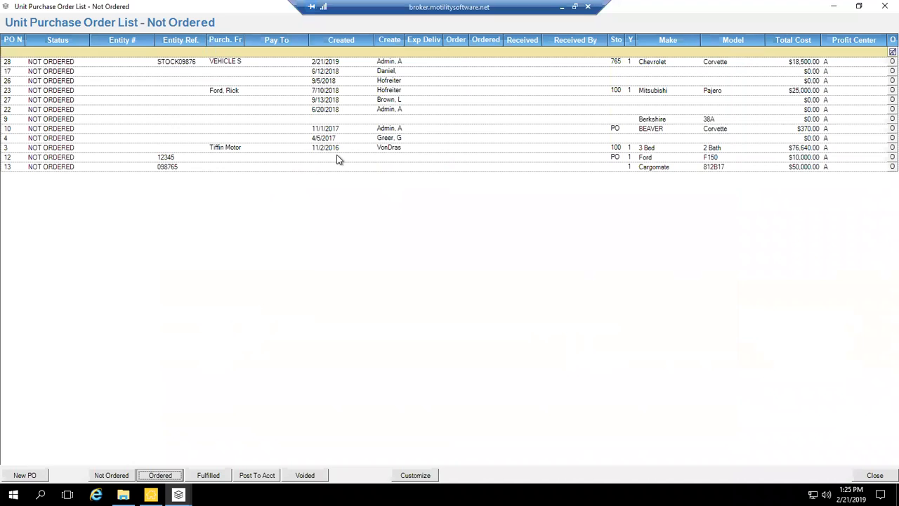
left_click(160, 475)
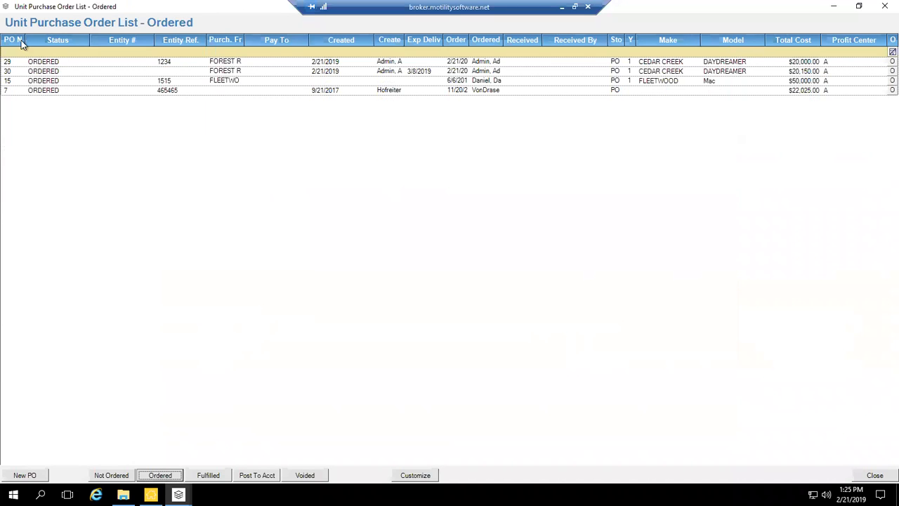
double_click(42, 73)
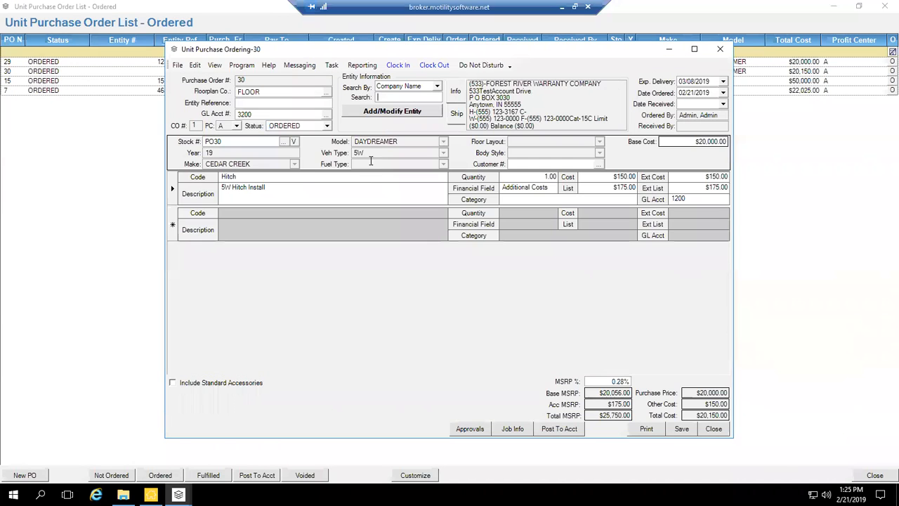
Set the order's status to FULFILLED and assign the unit the next automatic stock number.
left_click(326, 126)
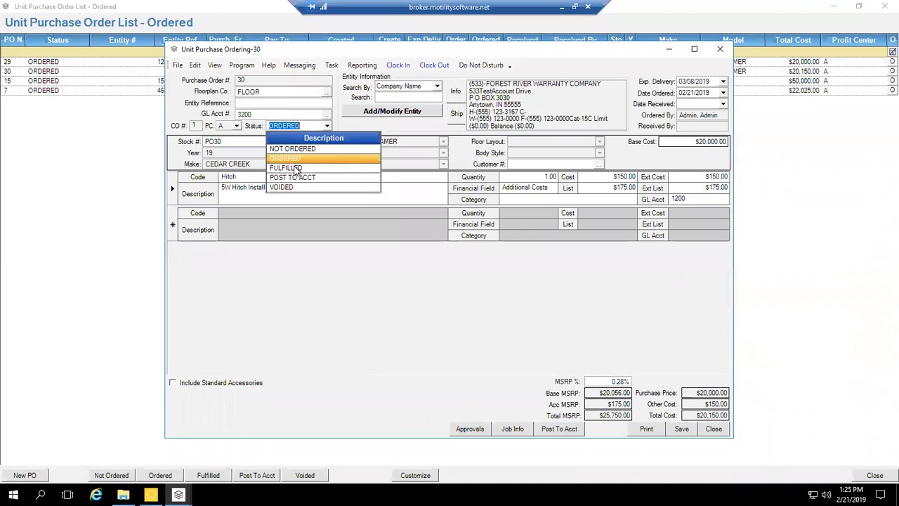
left_click(298, 166)
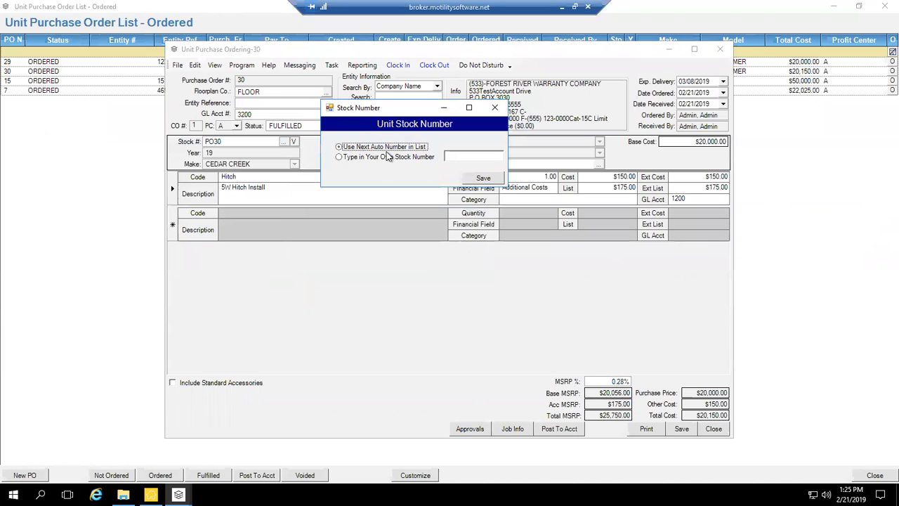
left_click(348, 158)
left_click(345, 149)
left_click(483, 178)
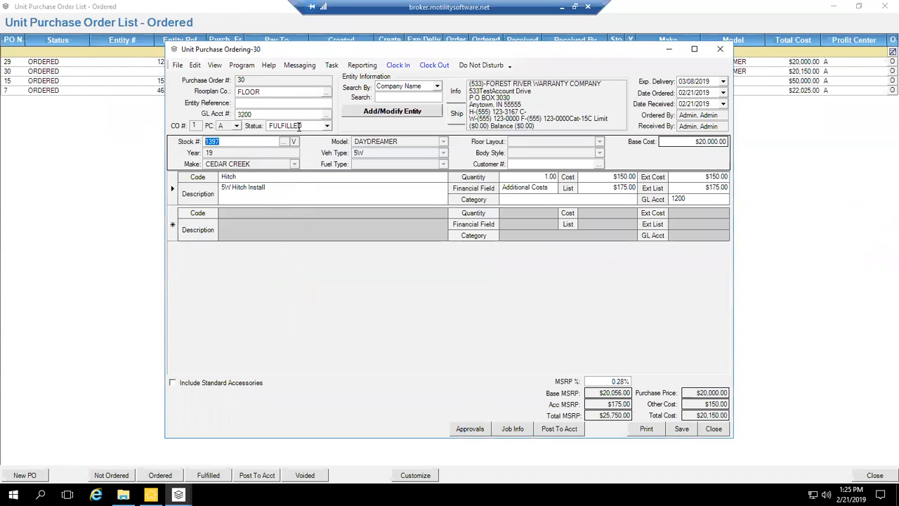
Set the entity reference to INV019283474 and save the purchase order.
left_click(240, 104)
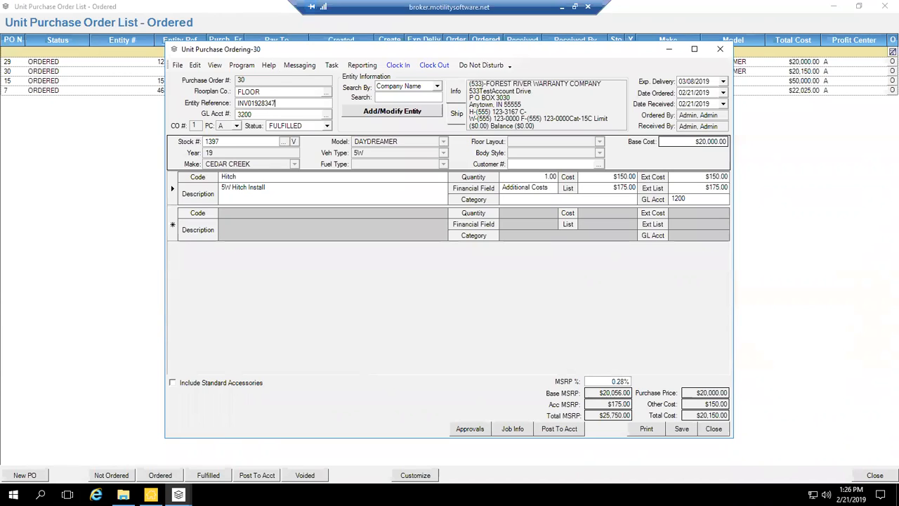
key("Tab")
left_click(687, 430)
Try to post the purchase order to accounting, and check the Hitch line's financial field and the unit's details.
left_click(562, 430)
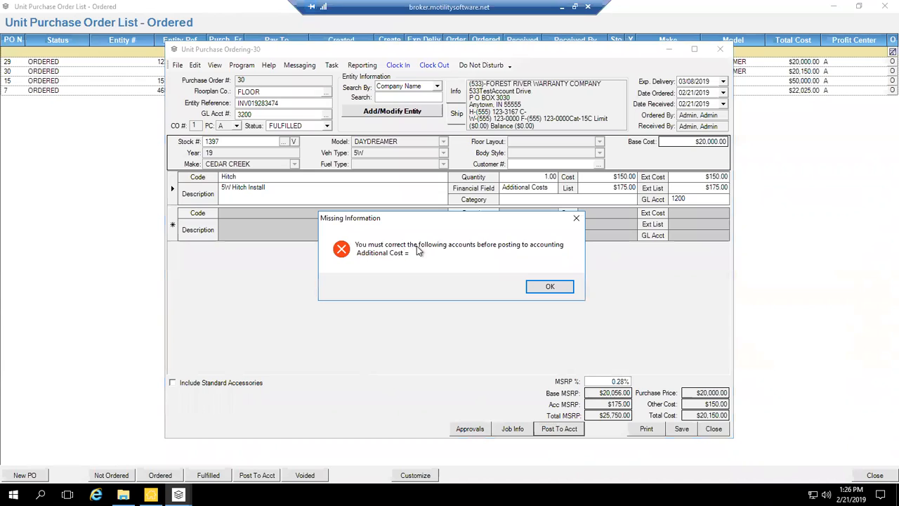
left_click(550, 286)
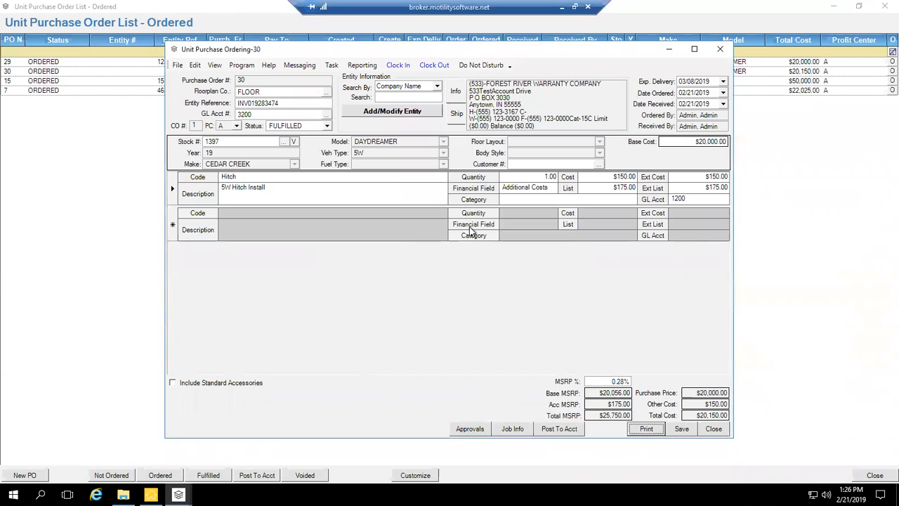
left_click(523, 189)
left_click(553, 188)
left_click(553, 189)
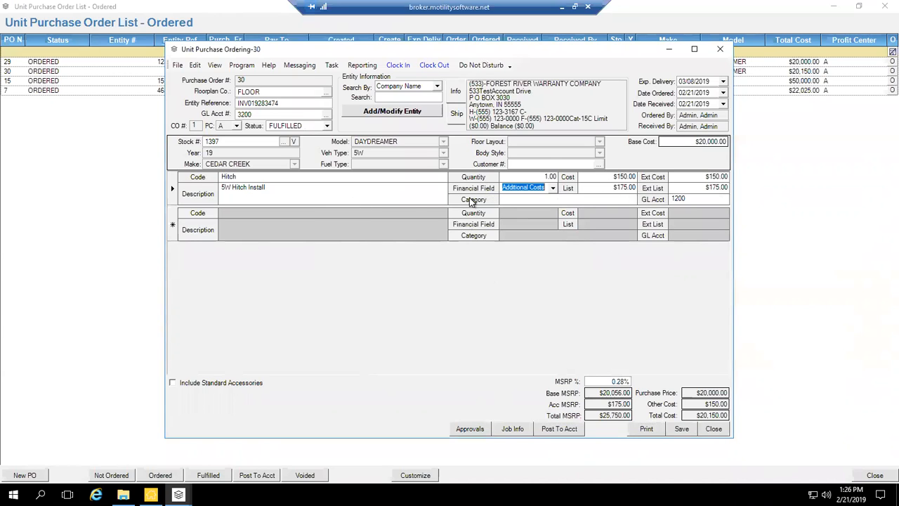
left_click(246, 164)
left_click_drag(248, 164, 202, 166)
left_click(395, 141)
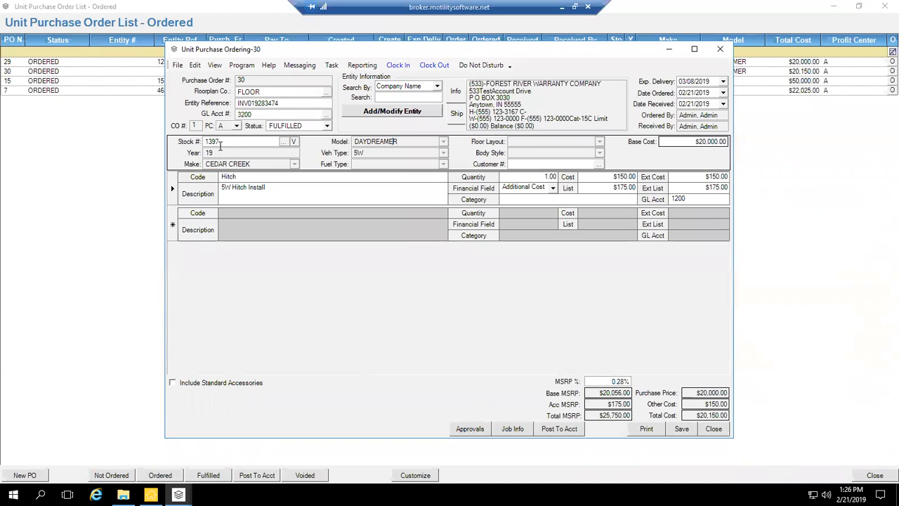
Save and close the purchase order, and look up stock number 1397 in the unit inventory.
left_click(679, 429)
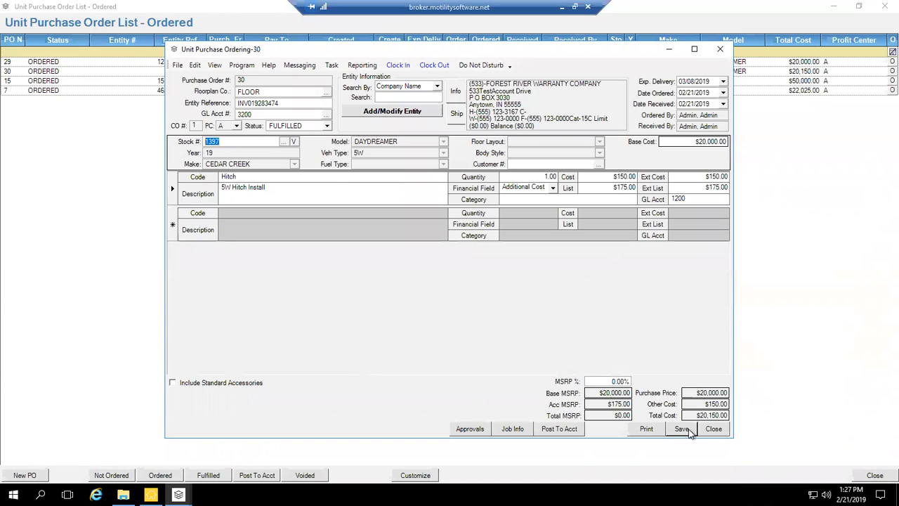
left_click(712, 429)
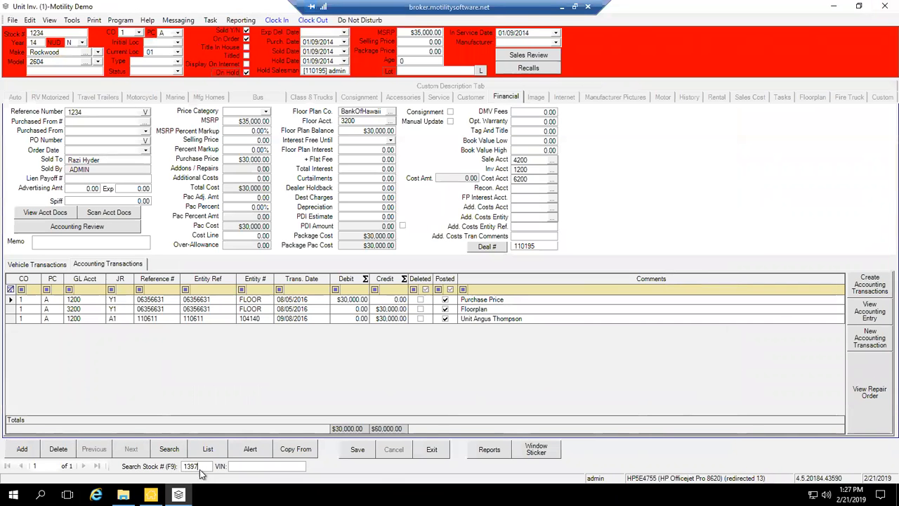
key("Return")
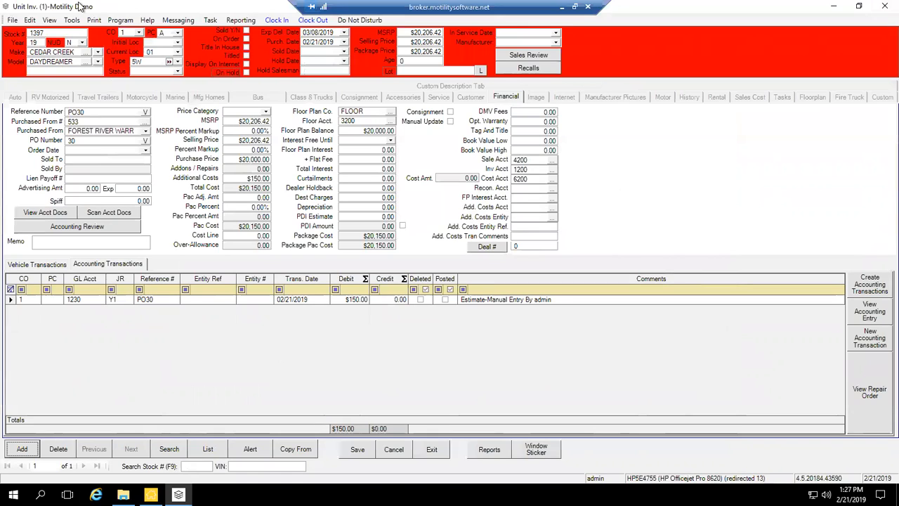
Copy the unit's cost account 6200 into its additional costs account.
left_click(532, 180)
key("ctrl+c")
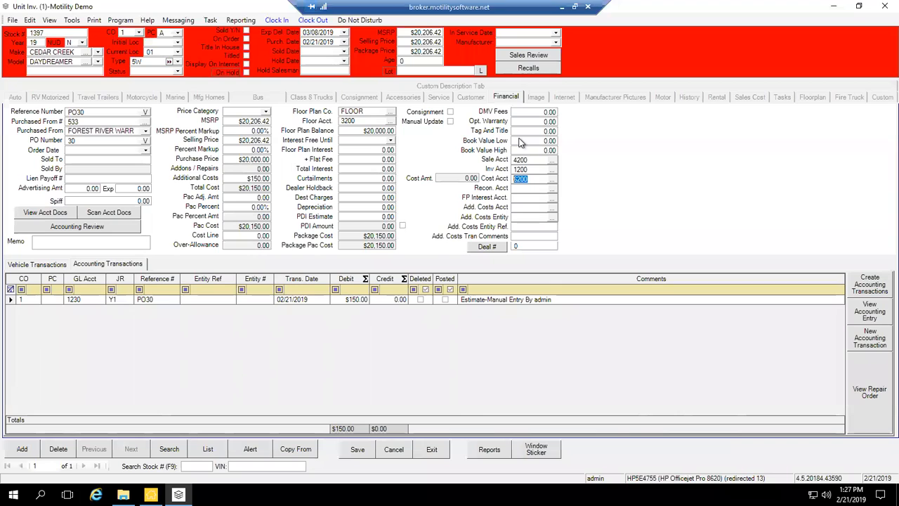
left_click(521, 207)
key("ctrl+v")
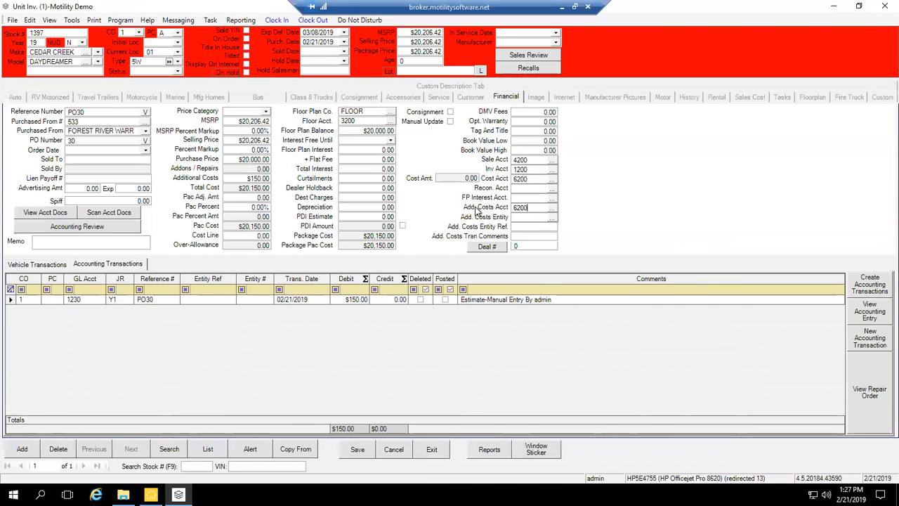
left_click(520, 180)
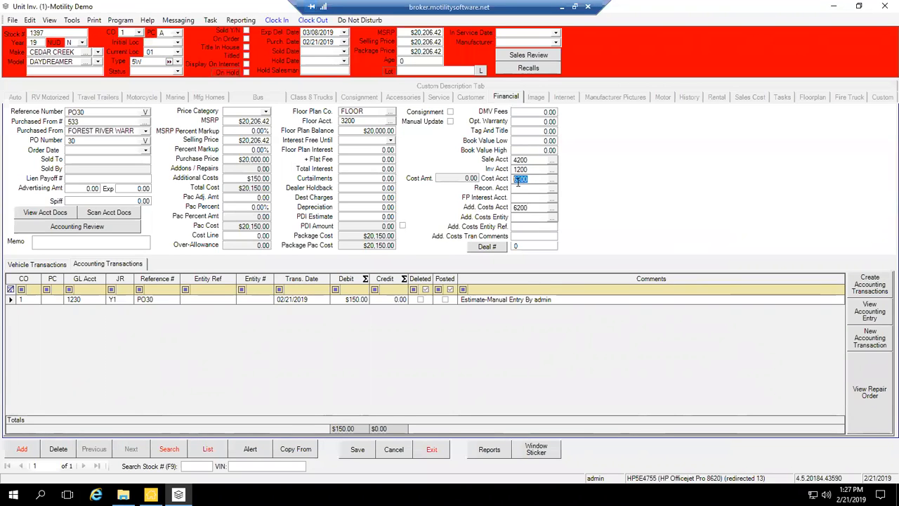
Save the unit's account changes and look up stock number 1234 in the unit inventory.
key("Tab")
left_click(355, 451)
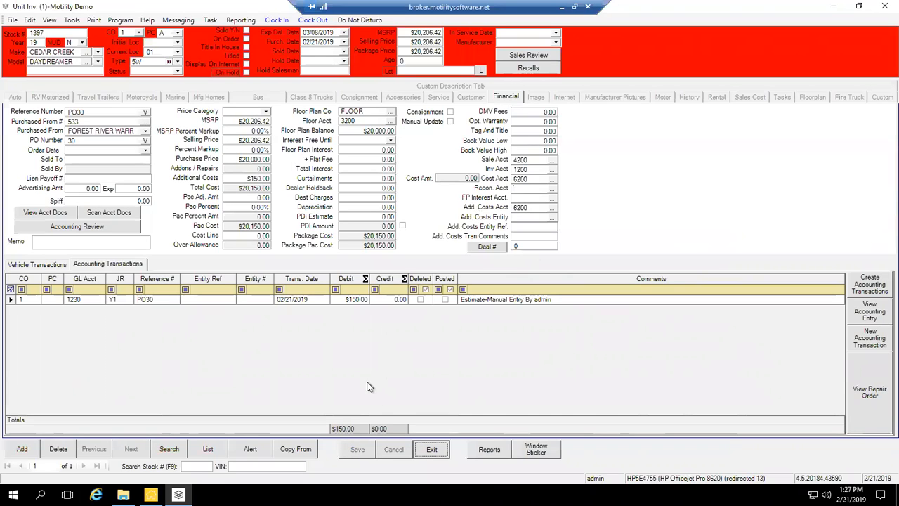
left_click(192, 465)
type("1234")
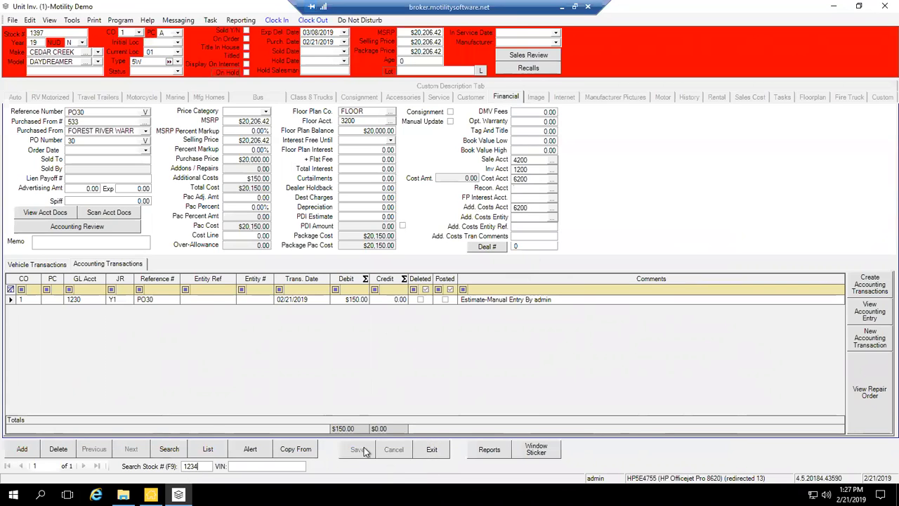
key("Return")
Open the fulfilled CEDAR CREEK DAYDREAMER purchase order from the unit purchase order list.
left_click(73, 21)
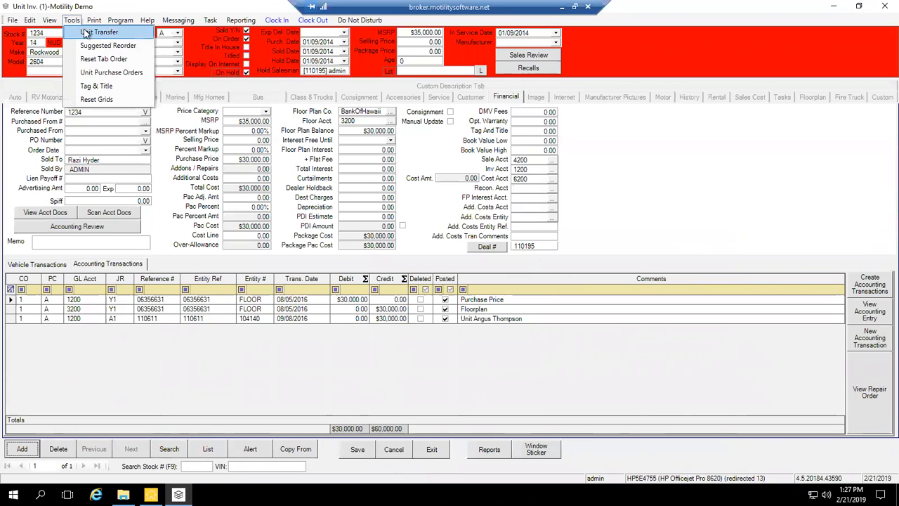
left_click(109, 73)
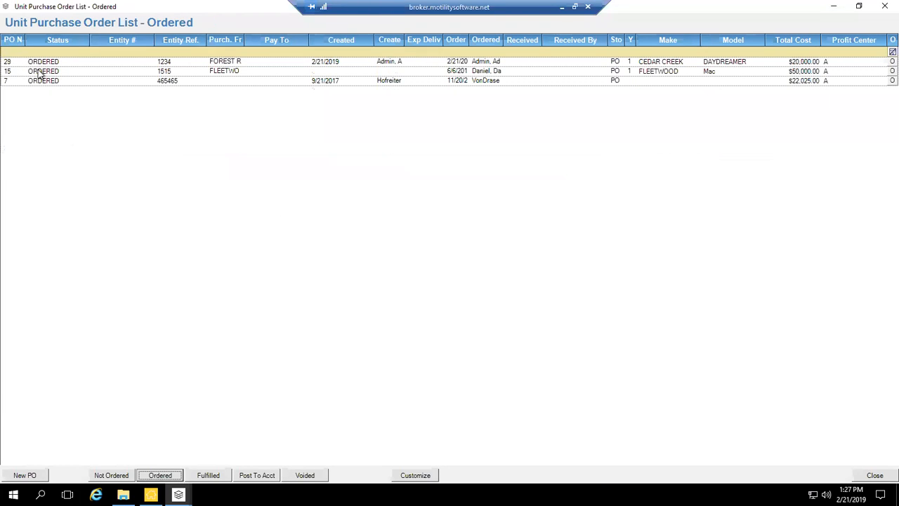
left_click(207, 475)
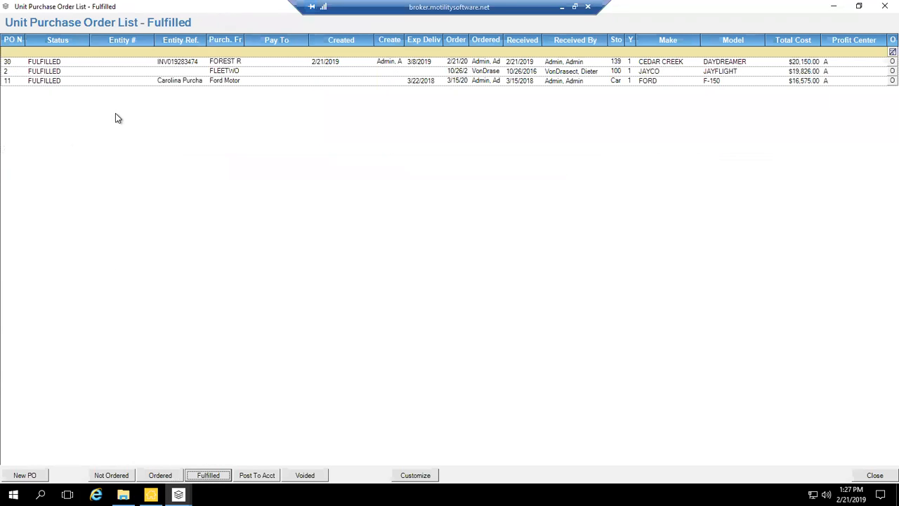
double_click(40, 62)
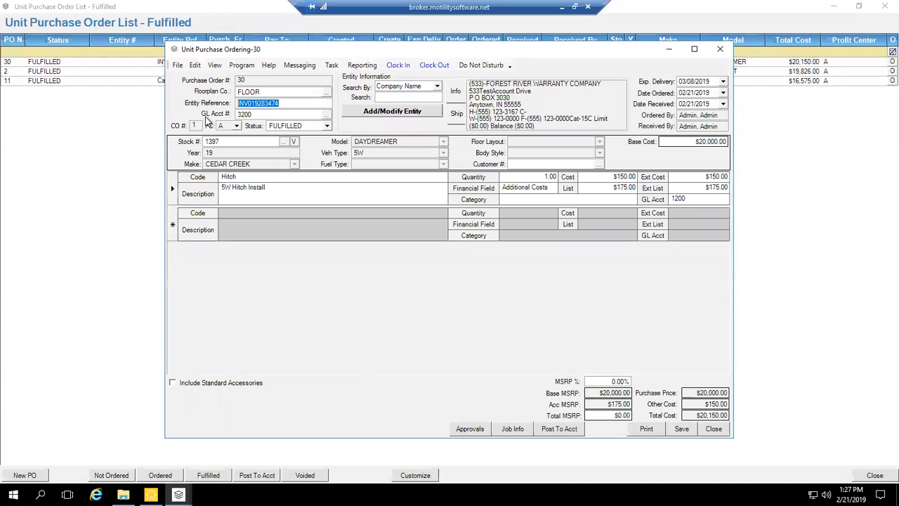
Post the unit purchase order to accounting and save it.
left_click(559, 428)
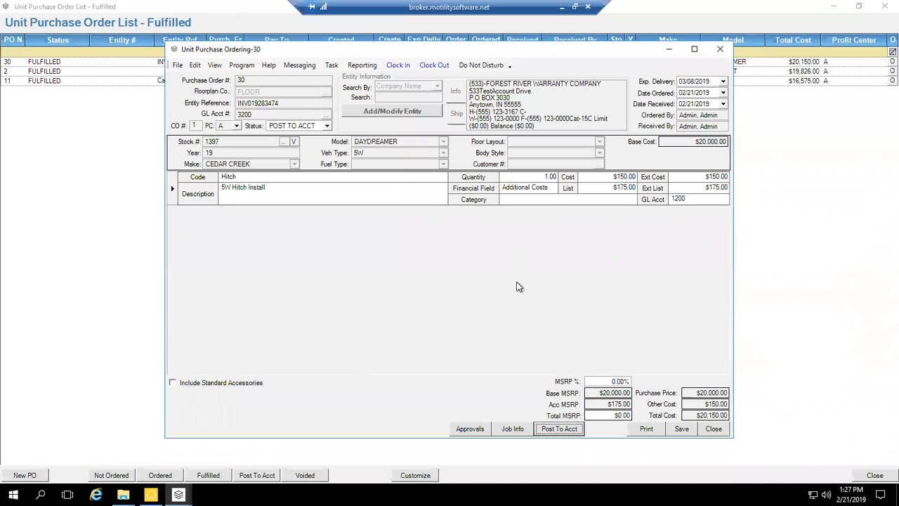
left_click(681, 430)
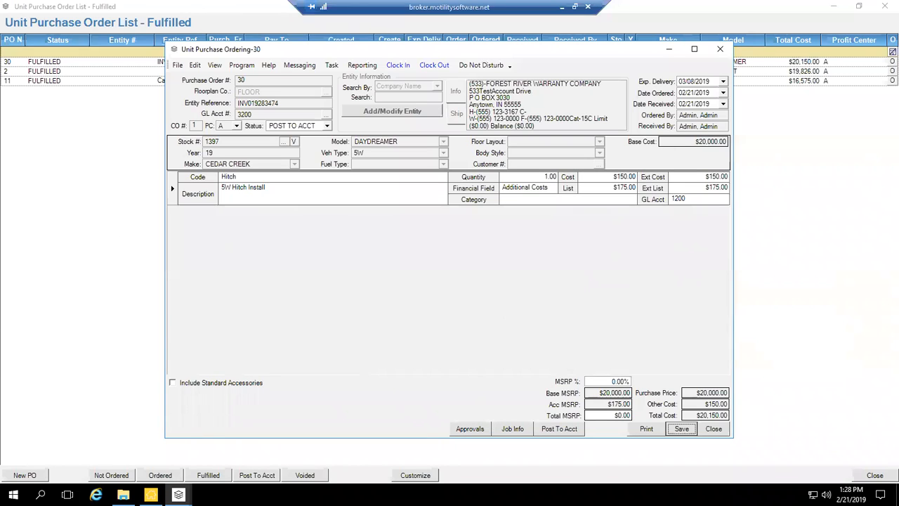
left_click(503, 293)
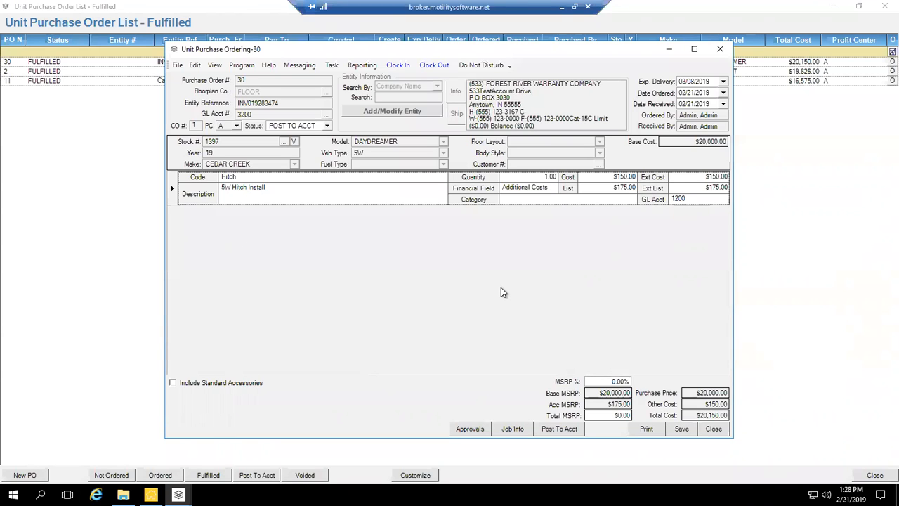
Close the purchase order and its list, and look up stock number 1397 in the unit inventory.
left_click(608, 382)
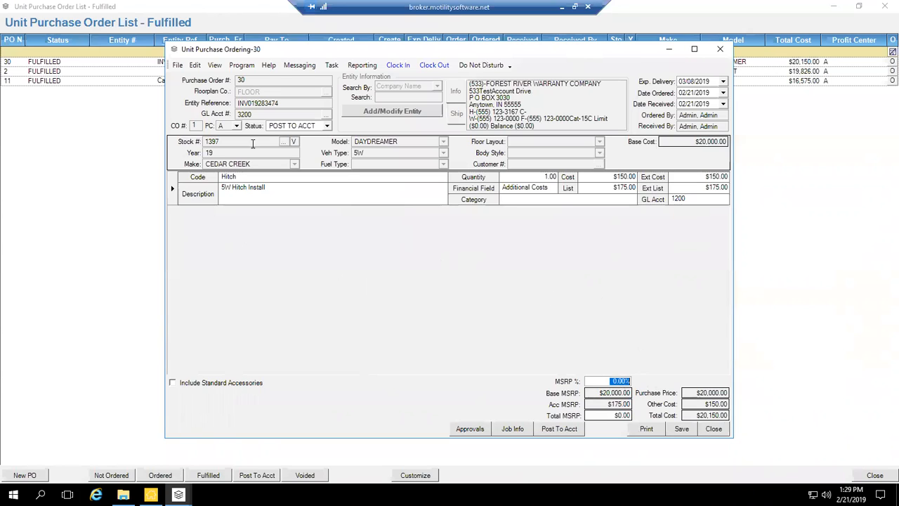
left_click(205, 142)
left_click(714, 428)
left_click(881, 6)
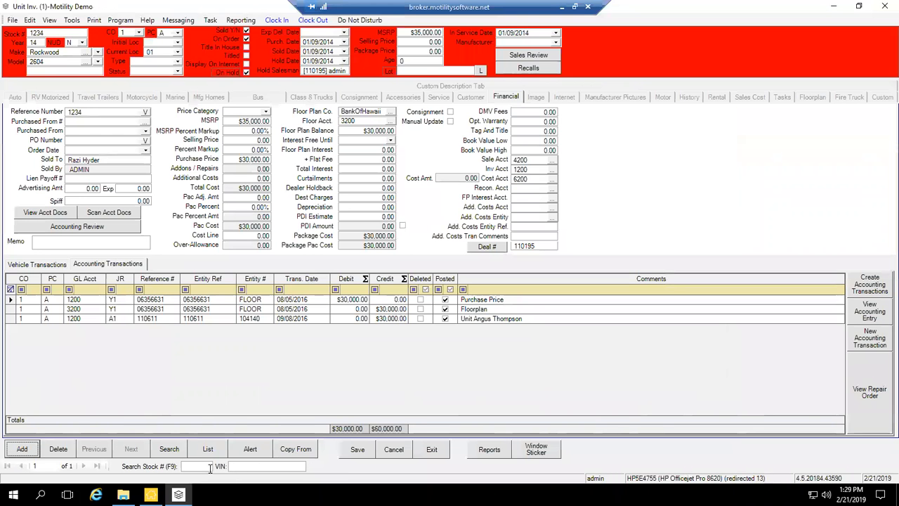
type("1397")
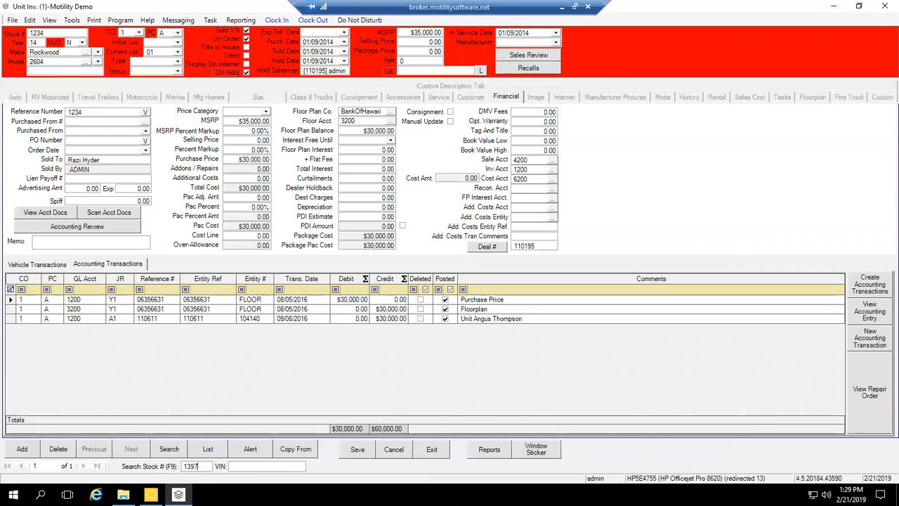
key("Return")
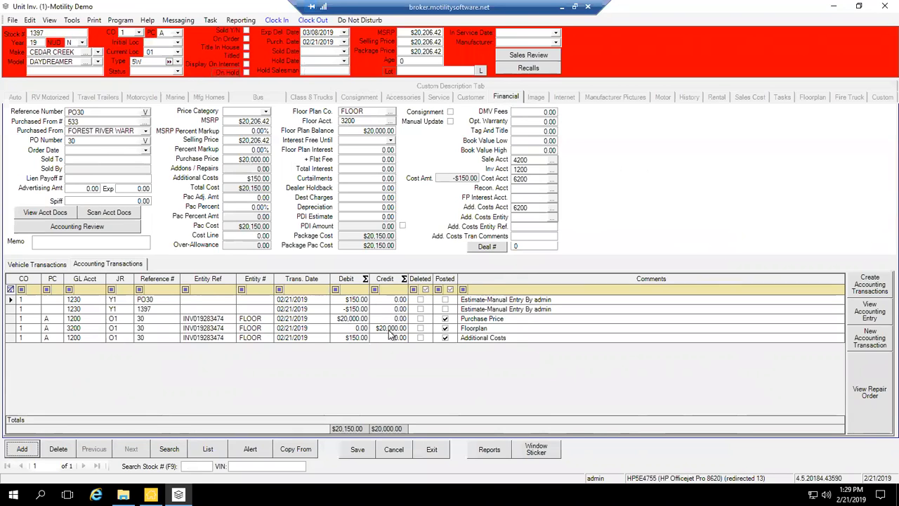
Review the unit's purchase price, additional and total costs, floor plan company, account and balance, and the available price categories.
left_click(246, 160)
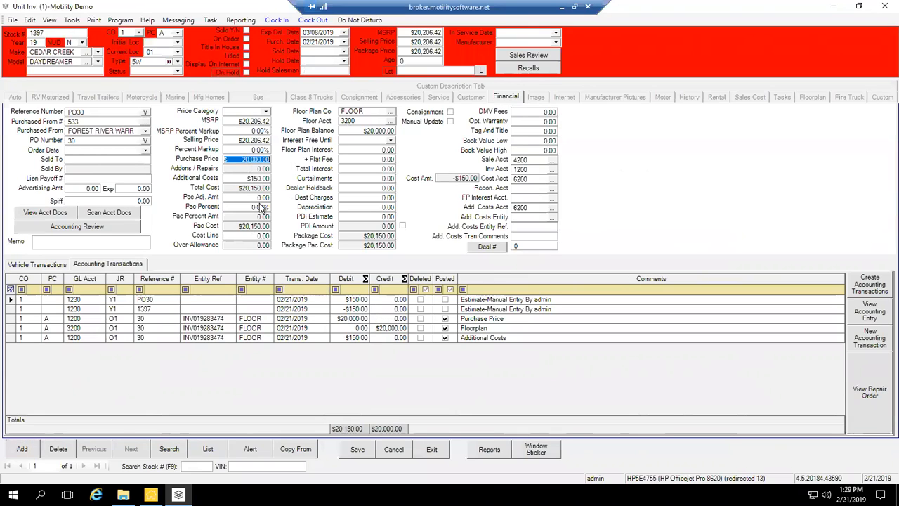
left_click(250, 179)
left_click(244, 188)
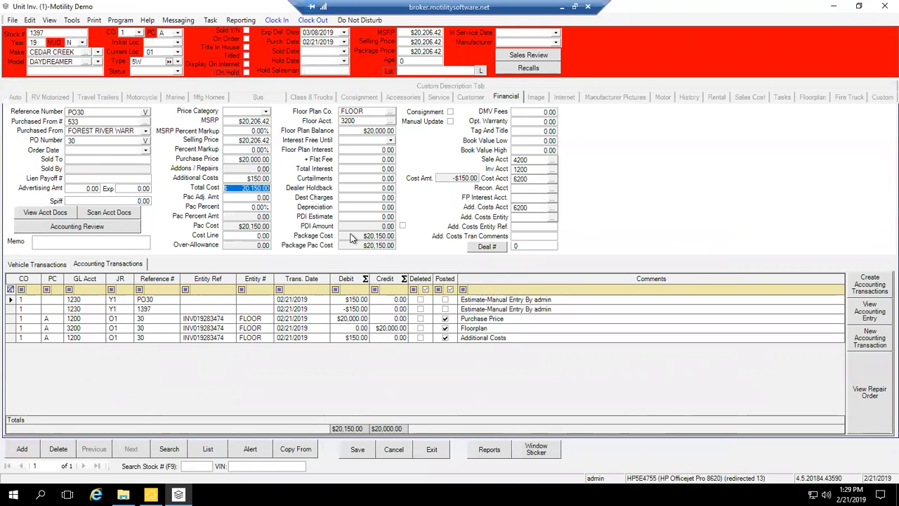
left_click(362, 113)
left_click(369, 120)
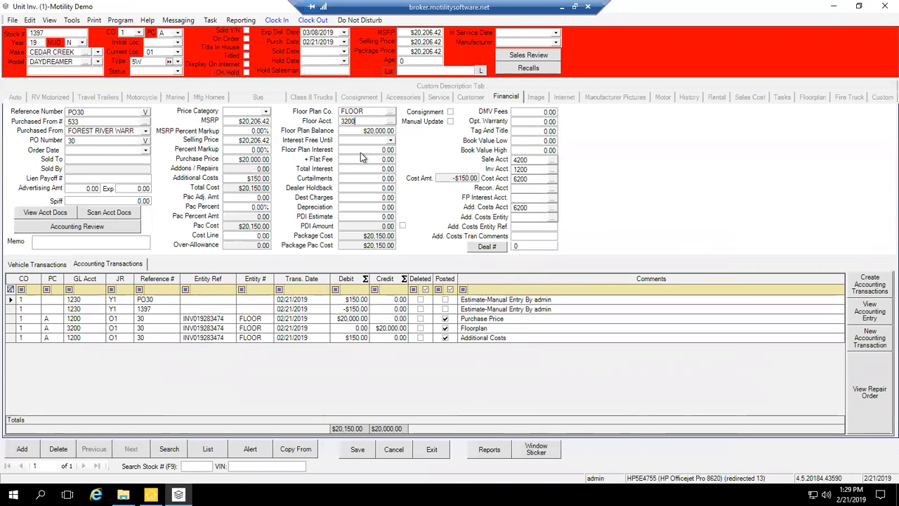
left_click(377, 131)
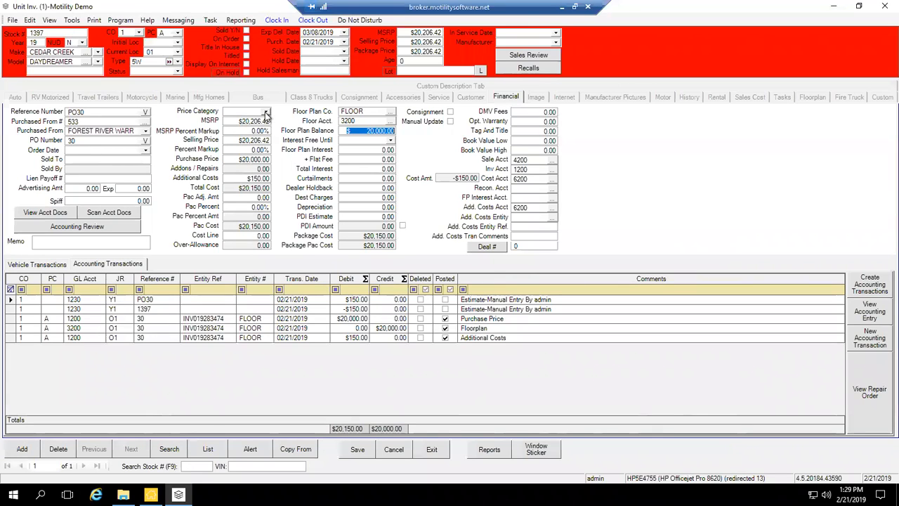
left_click(265, 114)
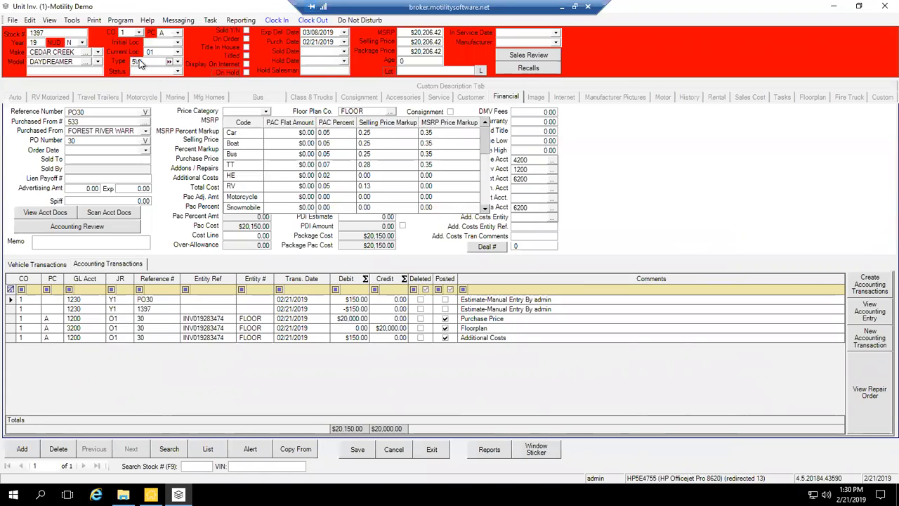
left_click(255, 111)
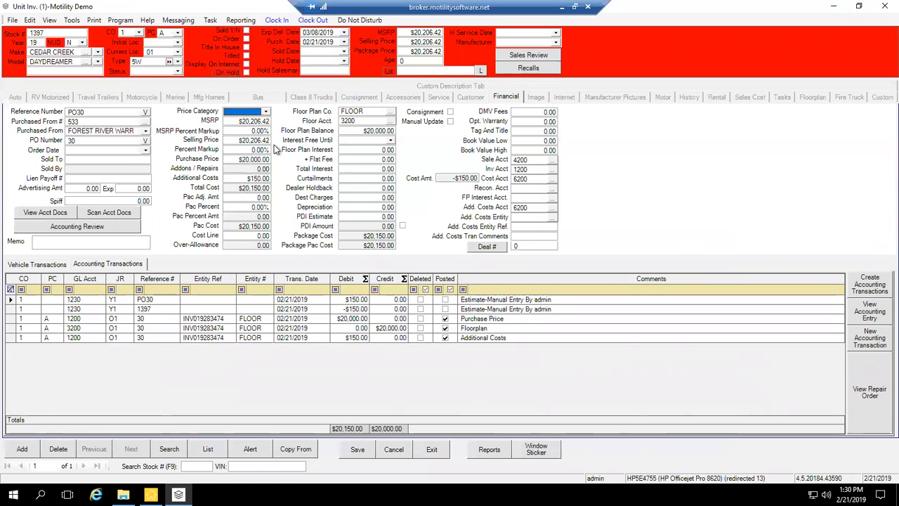
Set the unit's MSRP percent markup to 38%.
left_click(258, 132)
mouse_move(259, 131)
left_mouse_down()
mouse_move(277, 132)
mouse_move(266, 134)
left_mouse_up()
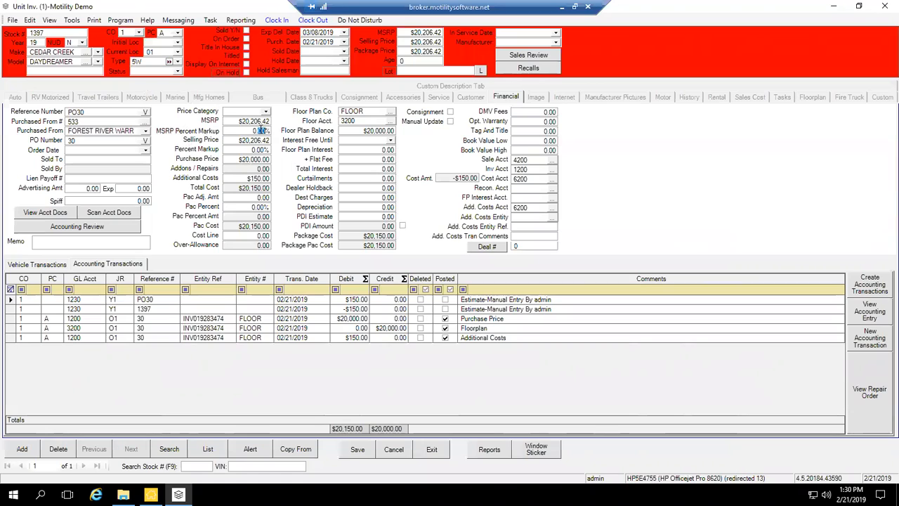
type("1")
key("Tab")
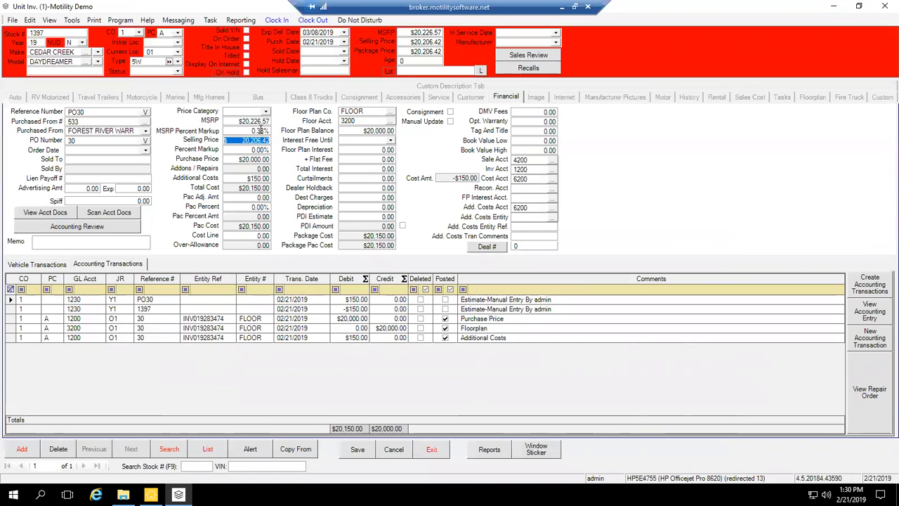
left_click(256, 131)
type("38")
key("Tab")
left_click(254, 132)
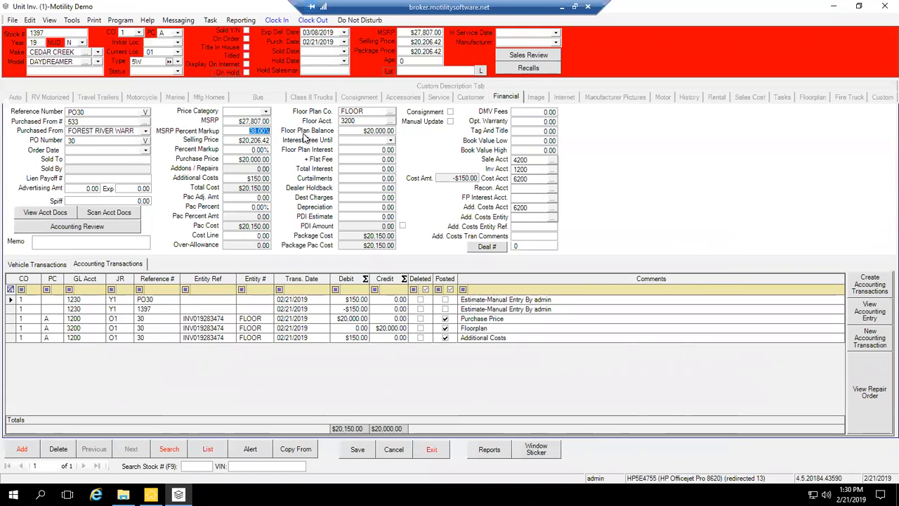
left_click(262, 132)
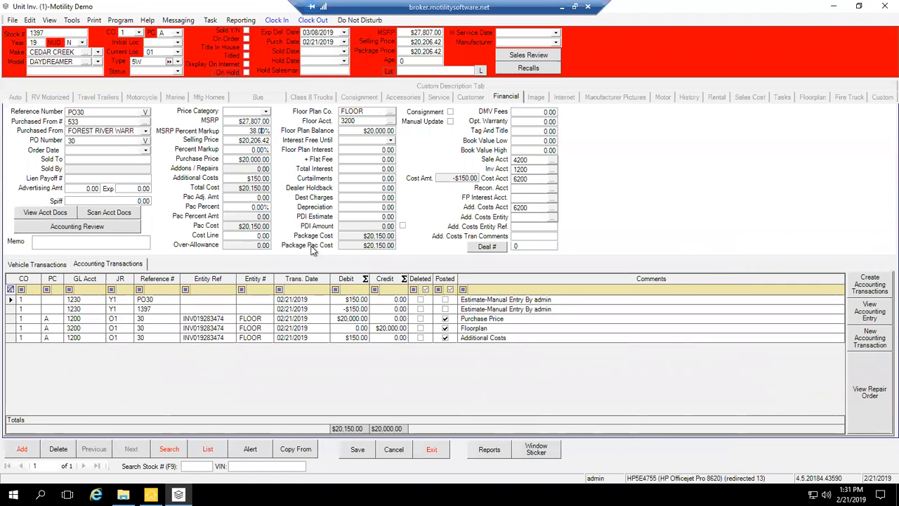
left_click(365, 112)
Open the Accounting module from the Infinity main menu for company number 1.
left_click(151, 495)
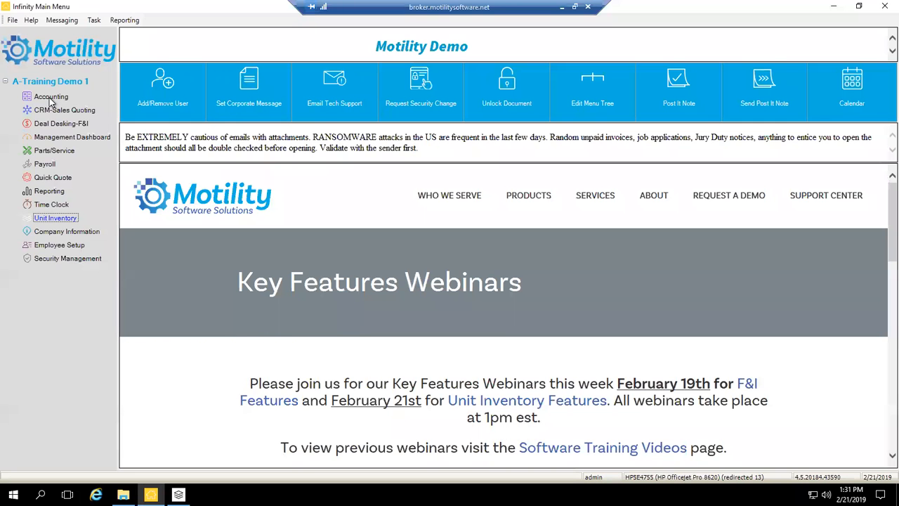
left_click(51, 98)
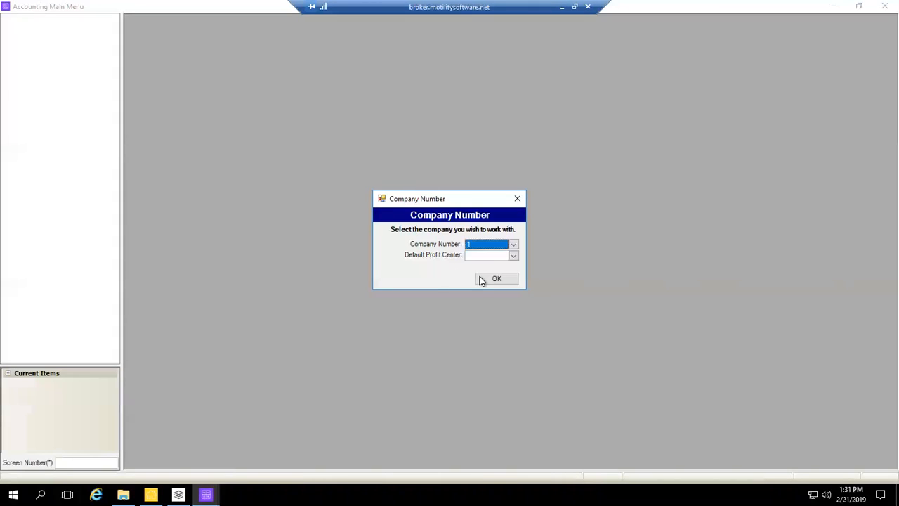
left_click(482, 278)
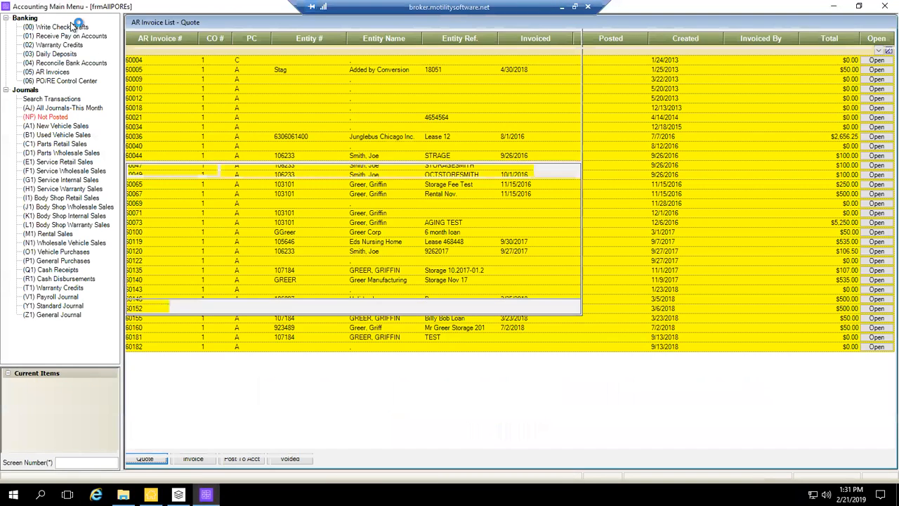
Open check writing for the Operating Account and add a new check.
left_click(64, 22)
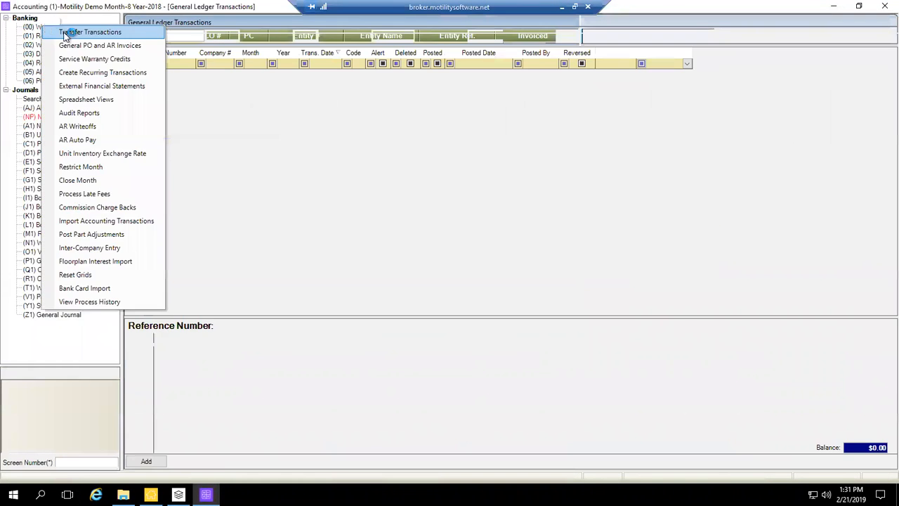
left_click(32, 36)
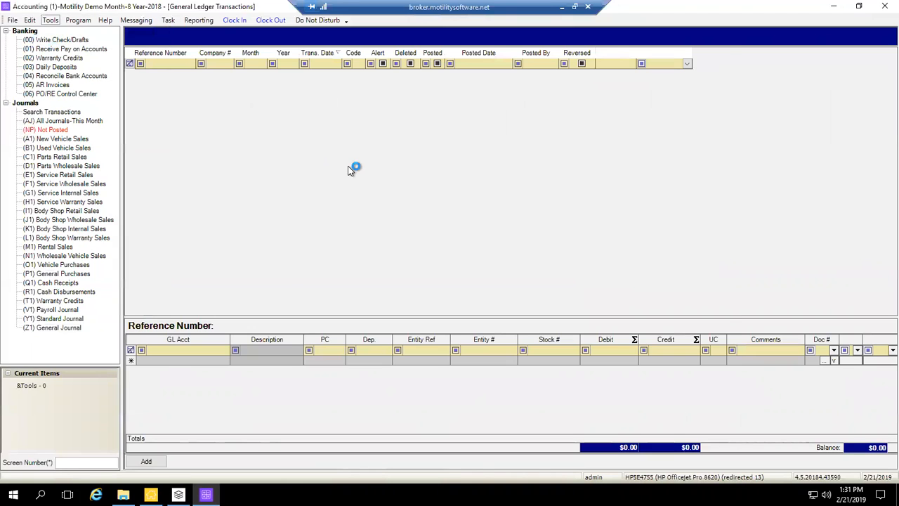
left_click(546, 298)
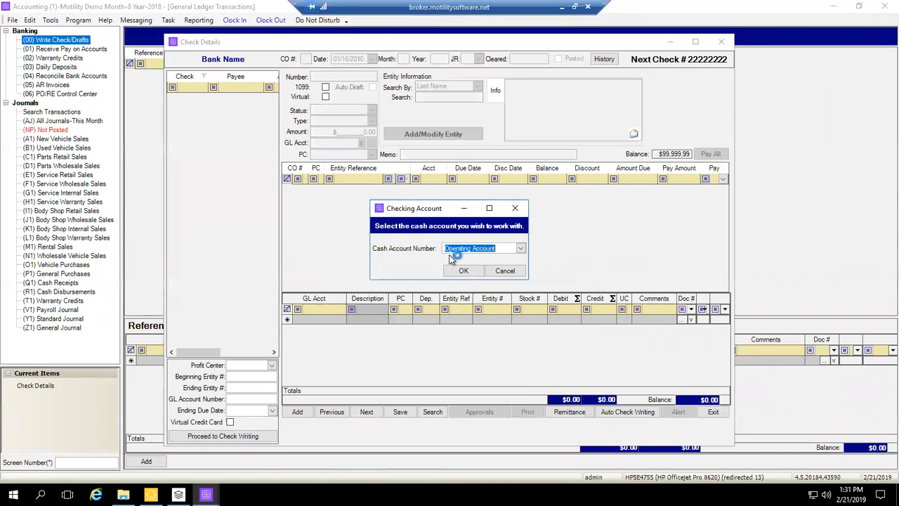
left_click(464, 270)
left_click(305, 415)
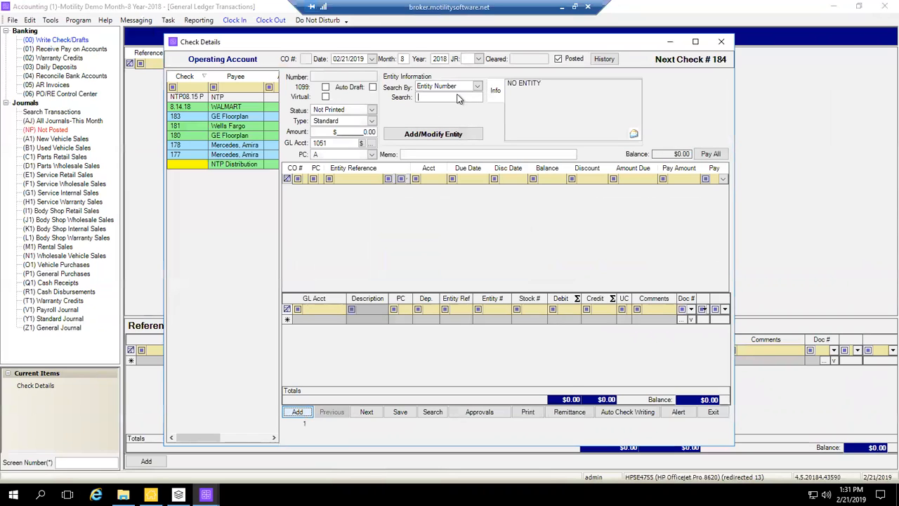
Assign the check to entity number FLOOR and set its type to Floorplan.
scroll(459, 94, "up", 1)
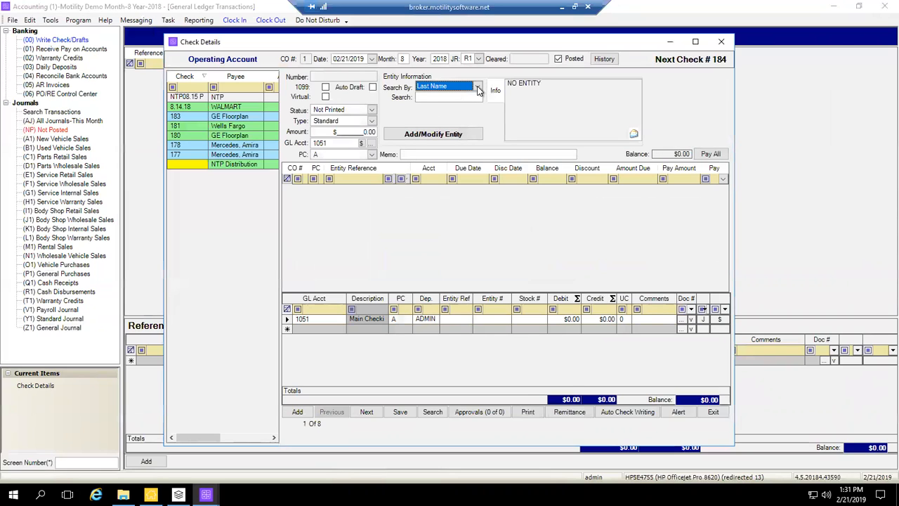
left_click(477, 85)
left_click(448, 122)
left_click(430, 96)
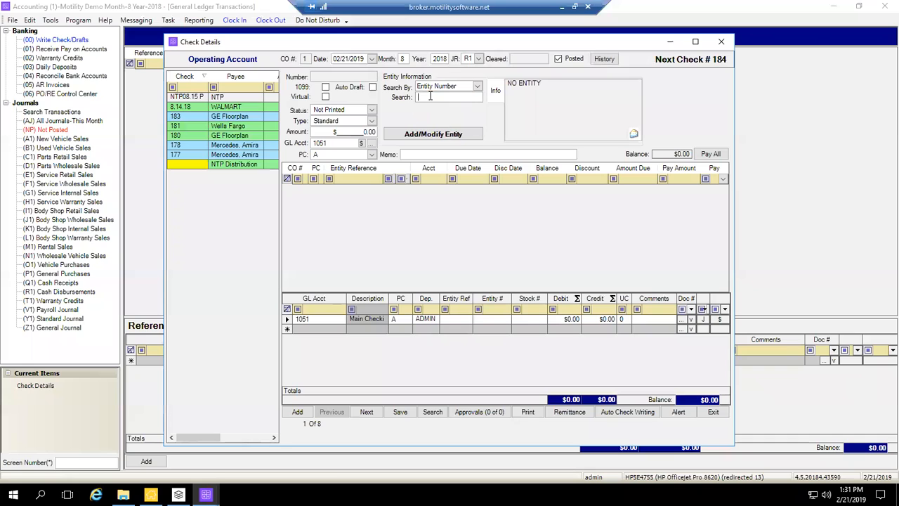
type("FLOOR")
key("Return")
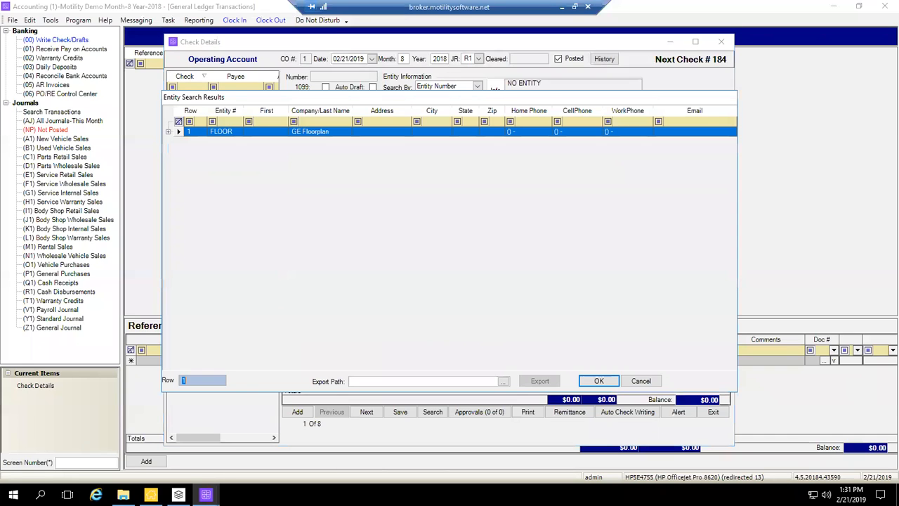
key("Return")
left_click(373, 122)
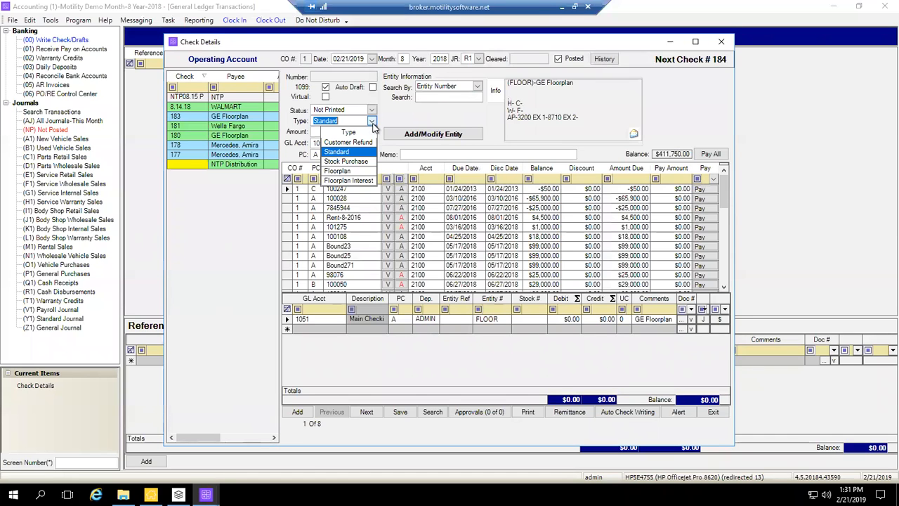
left_click(341, 172)
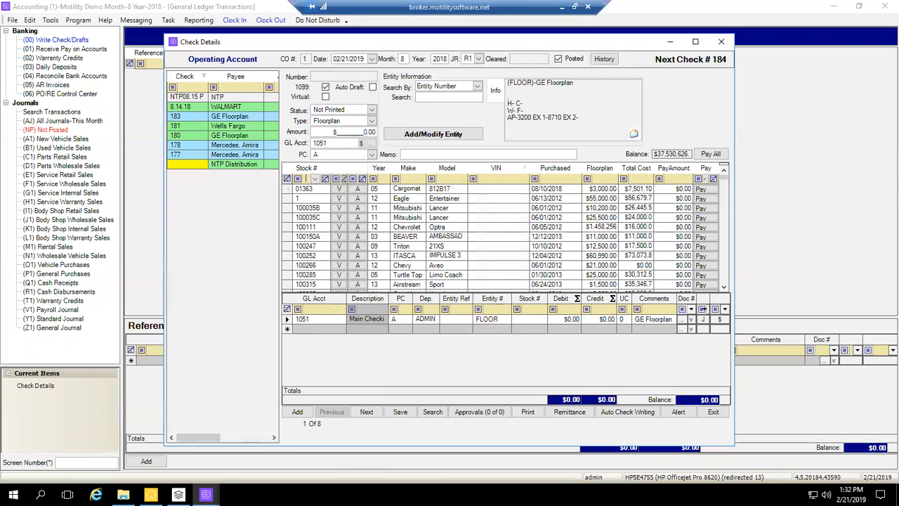
Filter the check's floorplan units by stock number 1397 and select that unit.
type("3")
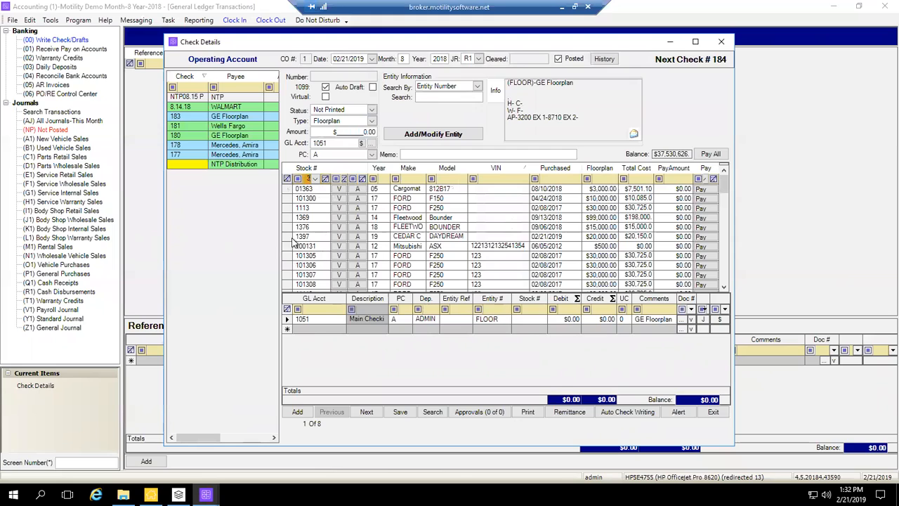
type("97")
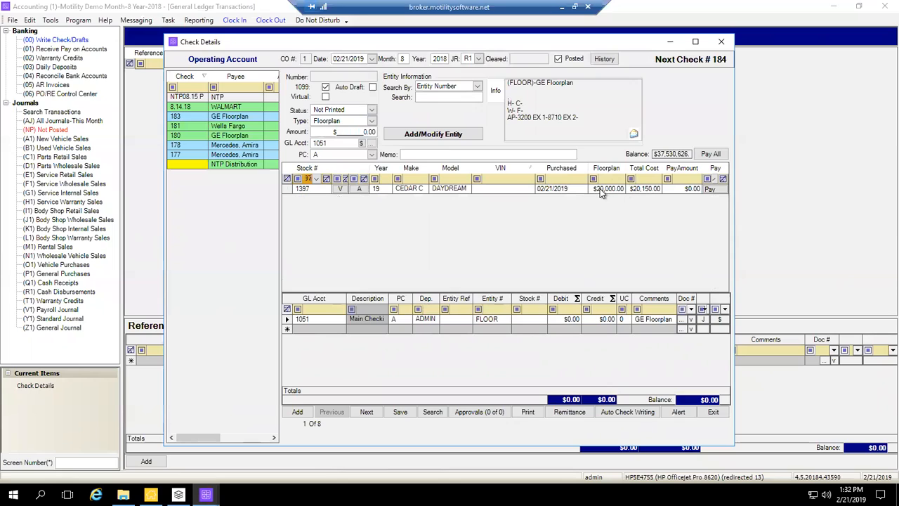
left_click(293, 188)
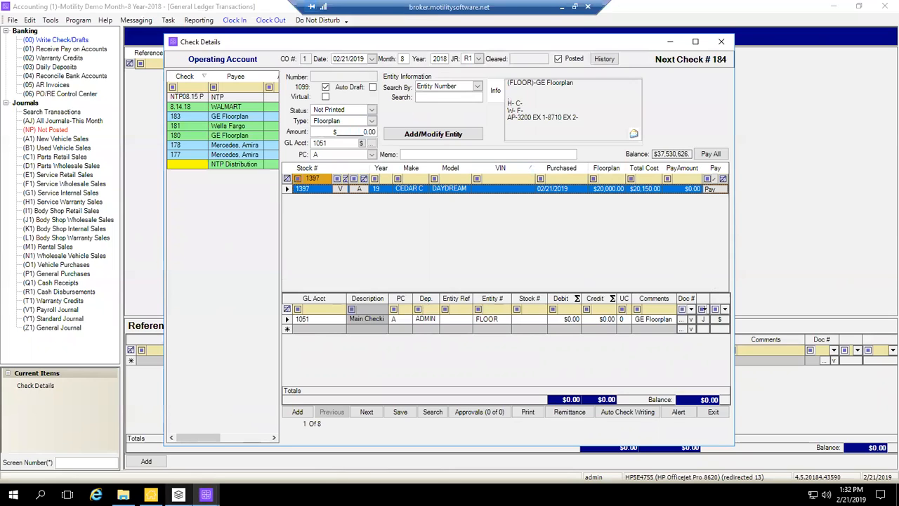
Switch to Unit Inventory and review unit 1397's estimate and additional cost transactions and its MSRP percent markup.
left_click(175, 454)
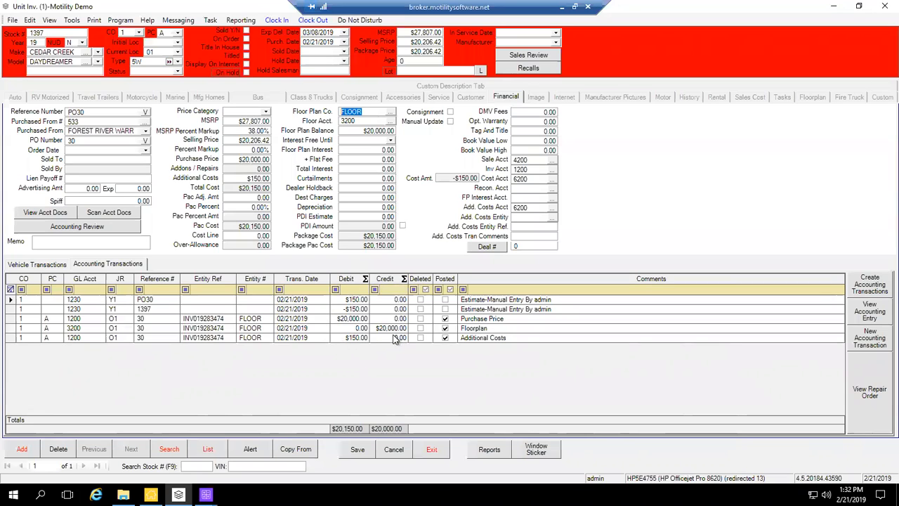
left_click(10, 302)
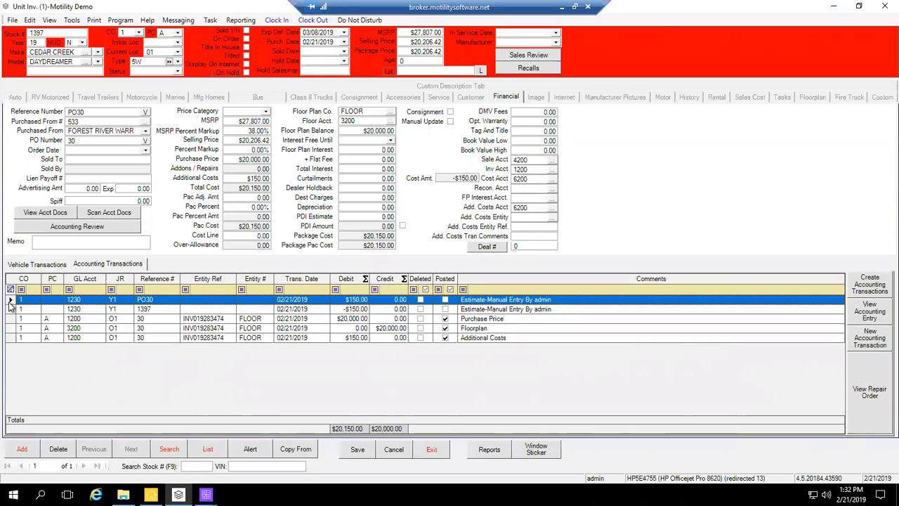
left_click(11, 309)
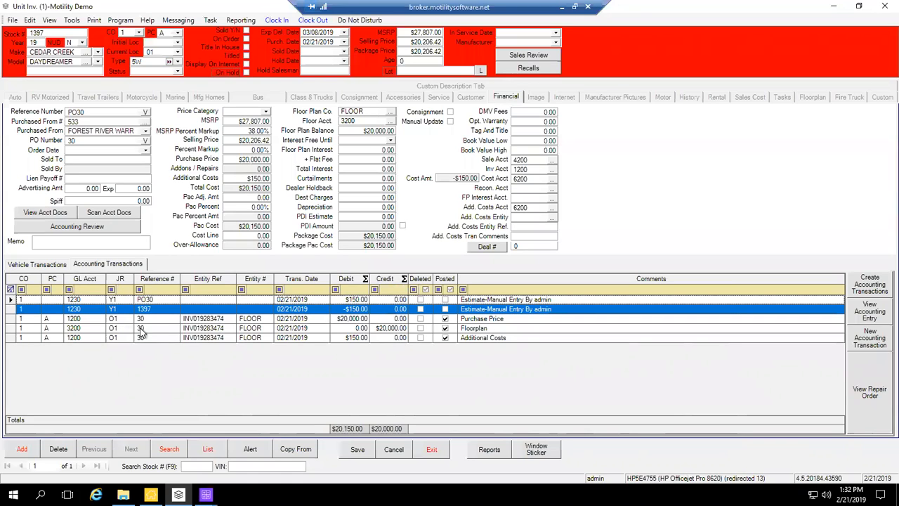
left_click(354, 337)
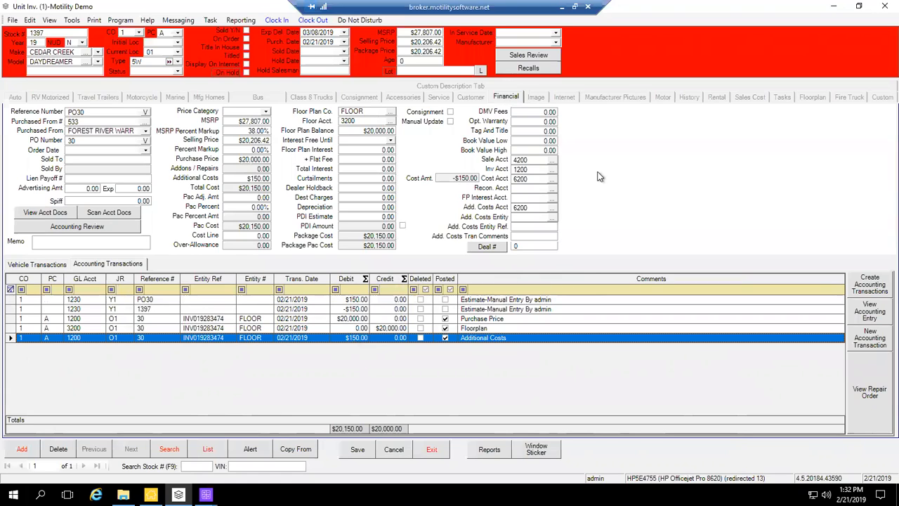
left_click(260, 132)
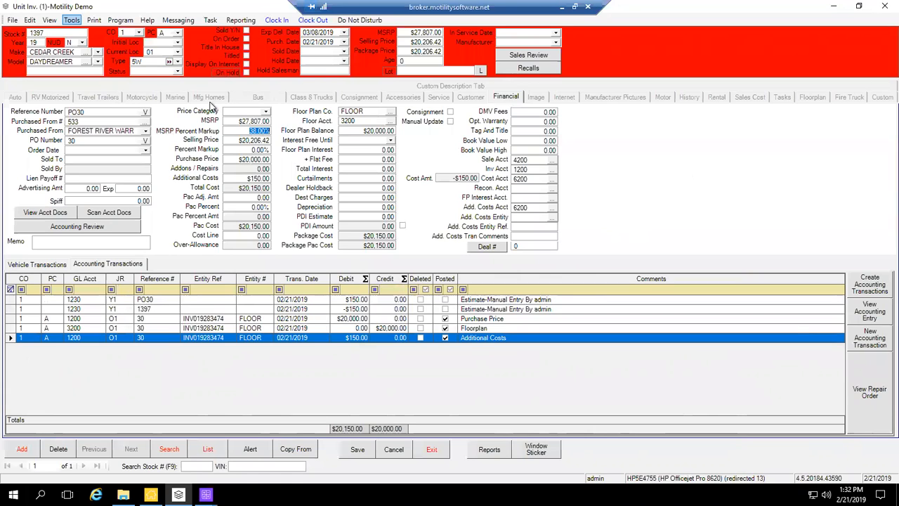
Start a new unit purchase order and assign it to Forest River Warranty Company.
left_click(72, 20)
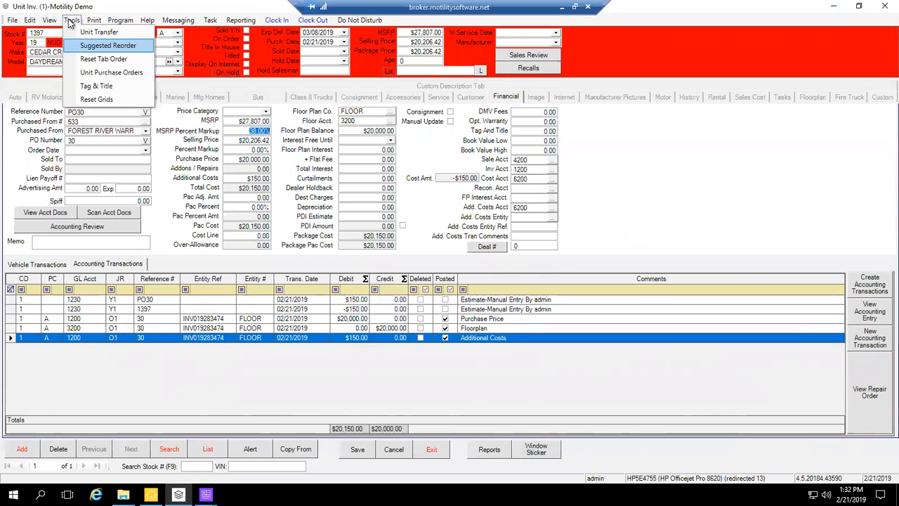
left_click(102, 74)
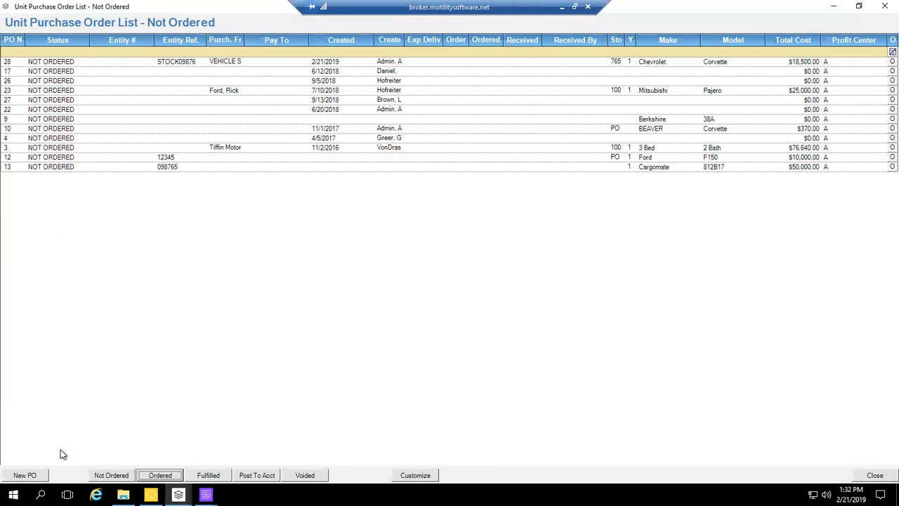
left_click(25, 475)
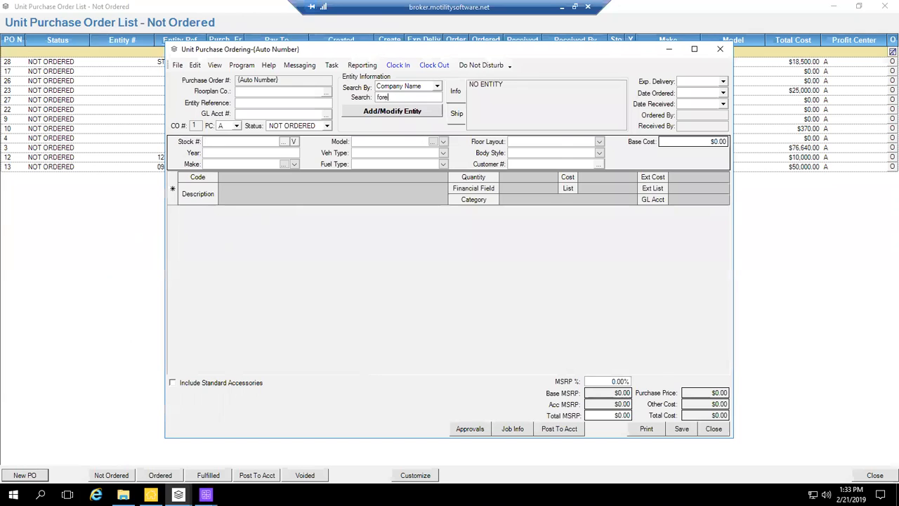
key("Return")
key("Down")
key("Down")
key("Down")
key("Return")
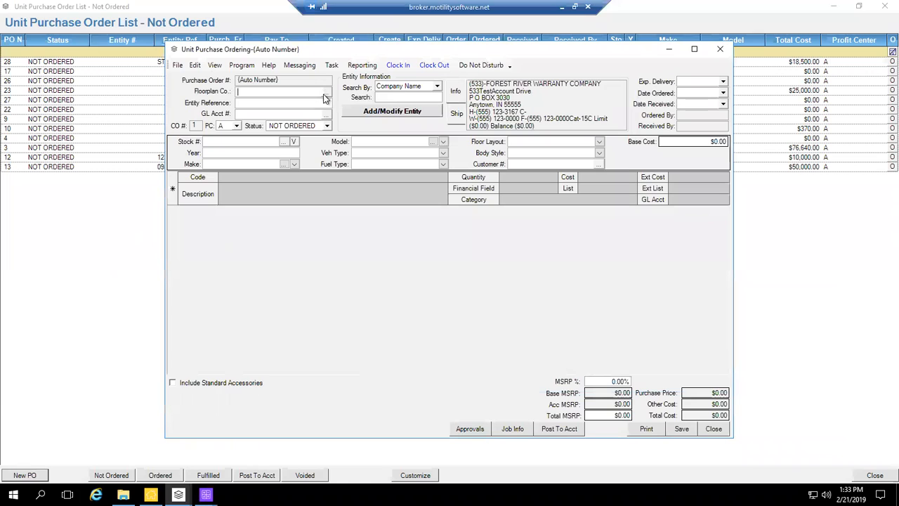
Try to order stock number 1397 with floorplan company FLOOR, and leave the purchase order and its list.
type("FLOOR")
key("Tab")
key("Tab")
left_click(222, 141)
type("1397")
key("Tab")
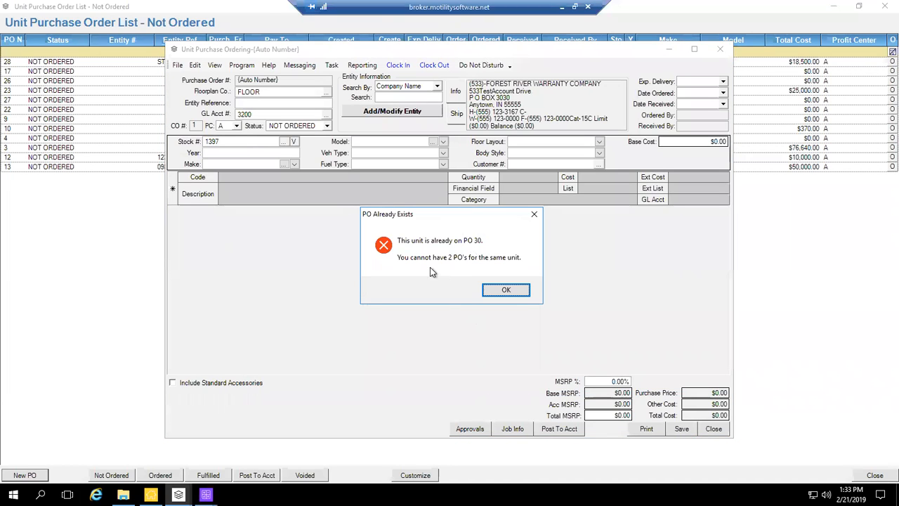
left_click(507, 289)
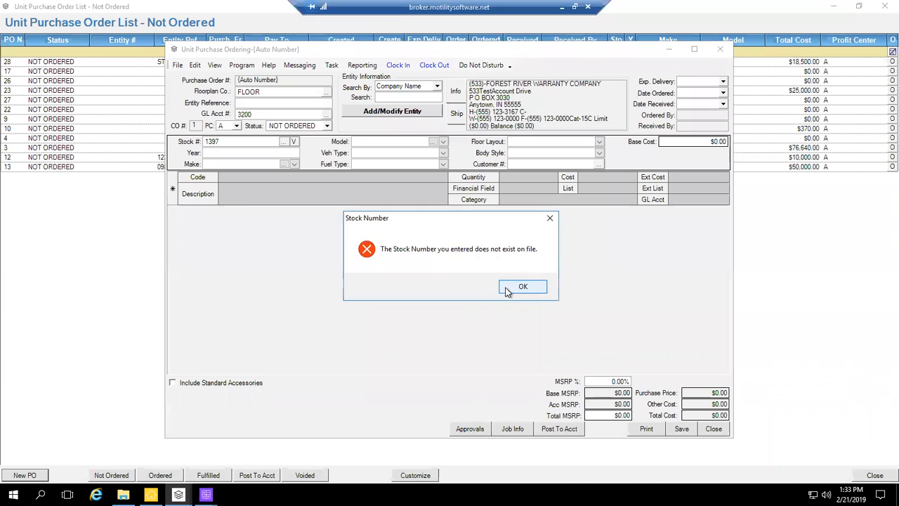
left_click(508, 290)
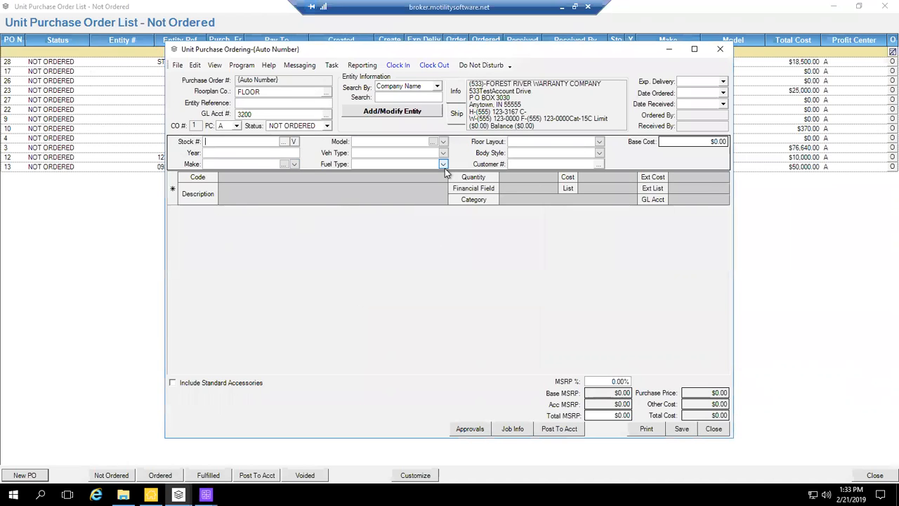
left_click(671, 52)
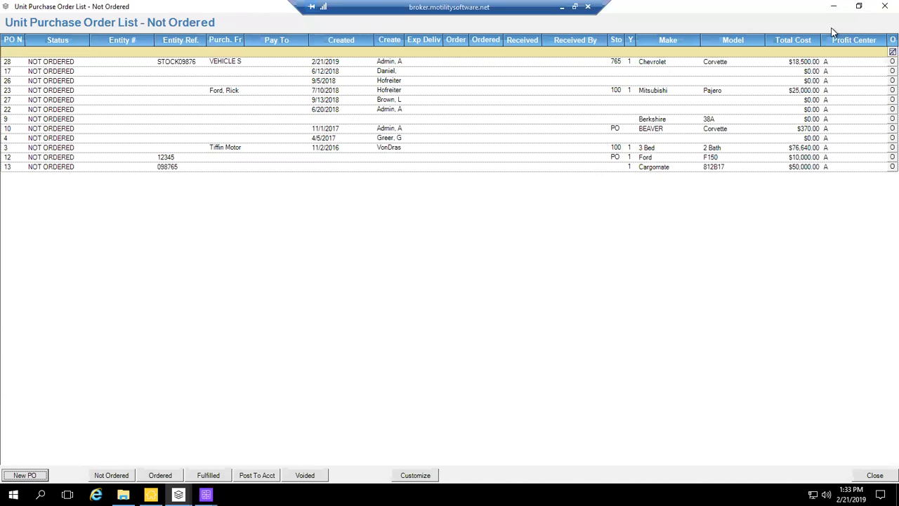
left_click(883, 7)
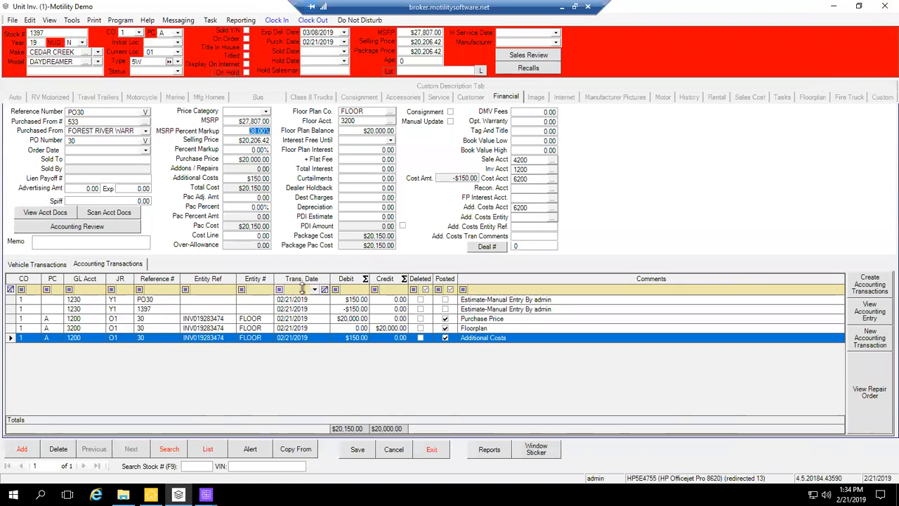
Search the vehicle inventory for template units with Template set to Y and list the results.
left_click(169, 450)
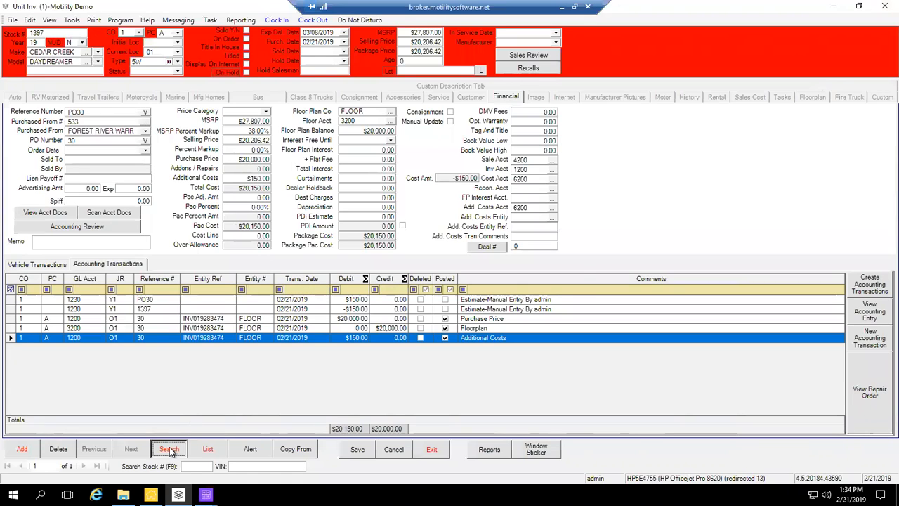
left_click(477, 284)
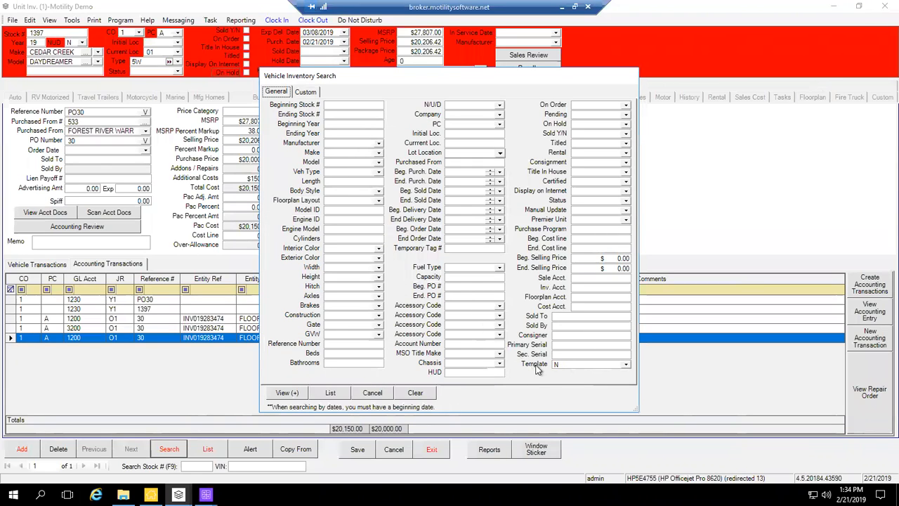
left_click(625, 365)
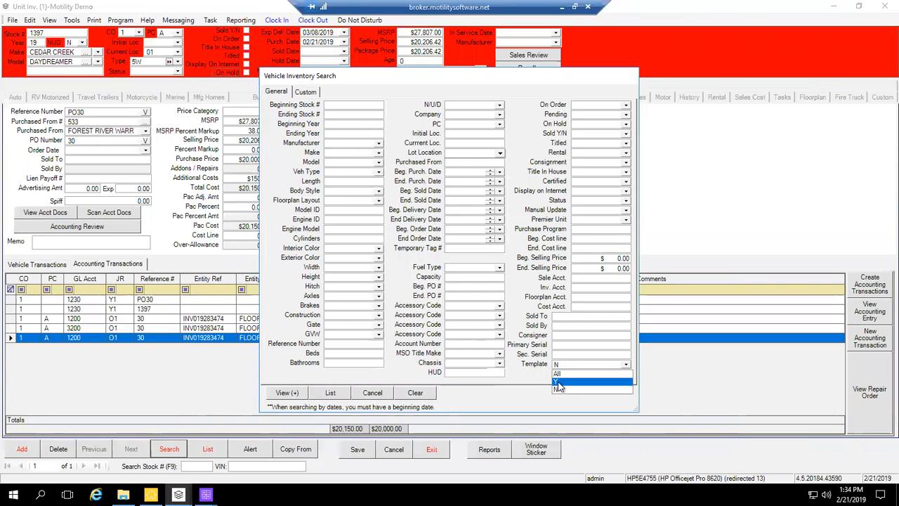
left_click(562, 381)
left_click(331, 392)
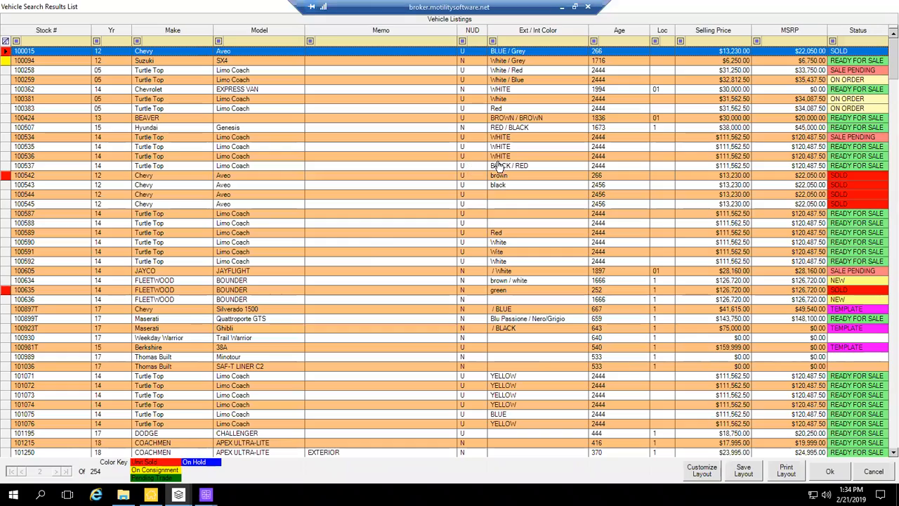
Browse the template search results and open the BayLiner01 unit.
left_click(495, 158)
scroll(170, 237, "down", 7)
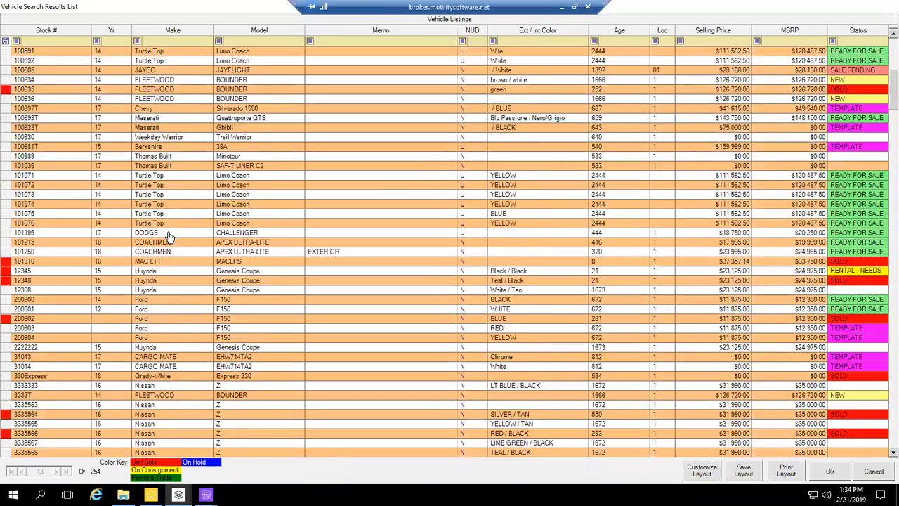
scroll(170, 237, "down", 11)
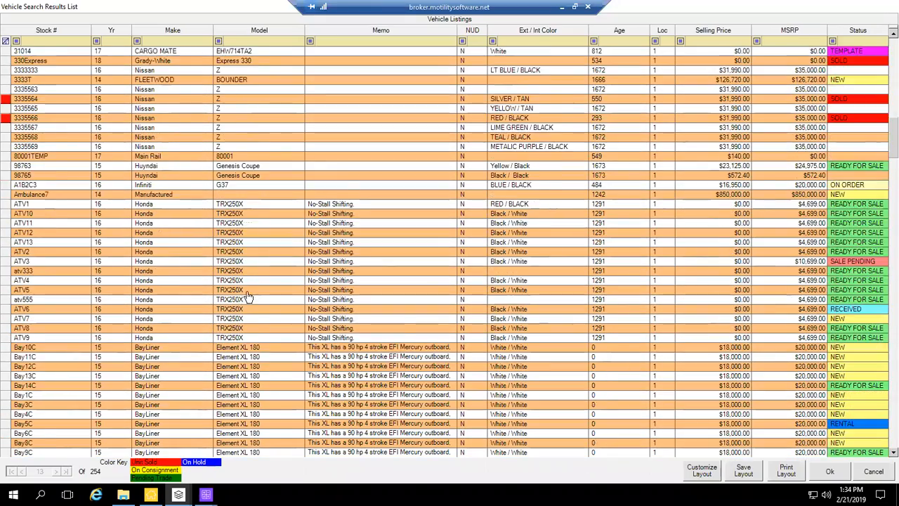
scroll(248, 297, "down", 3)
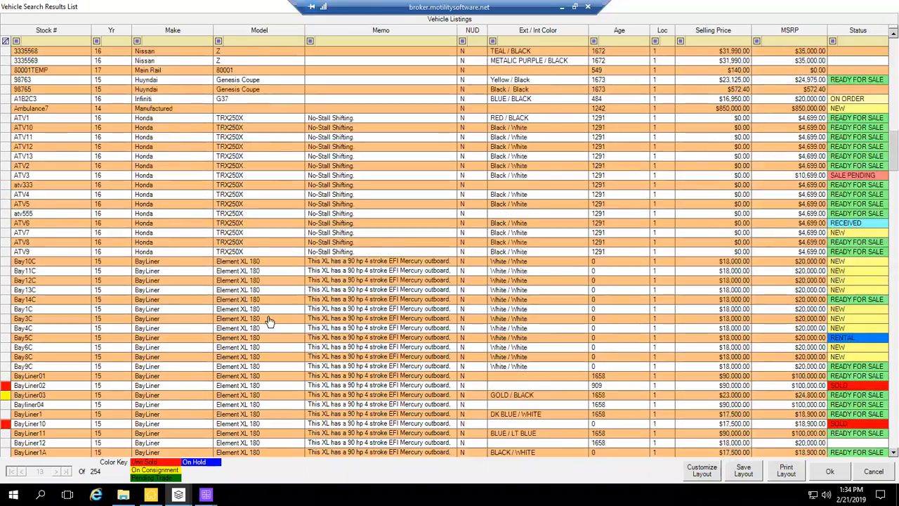
left_click(373, 377)
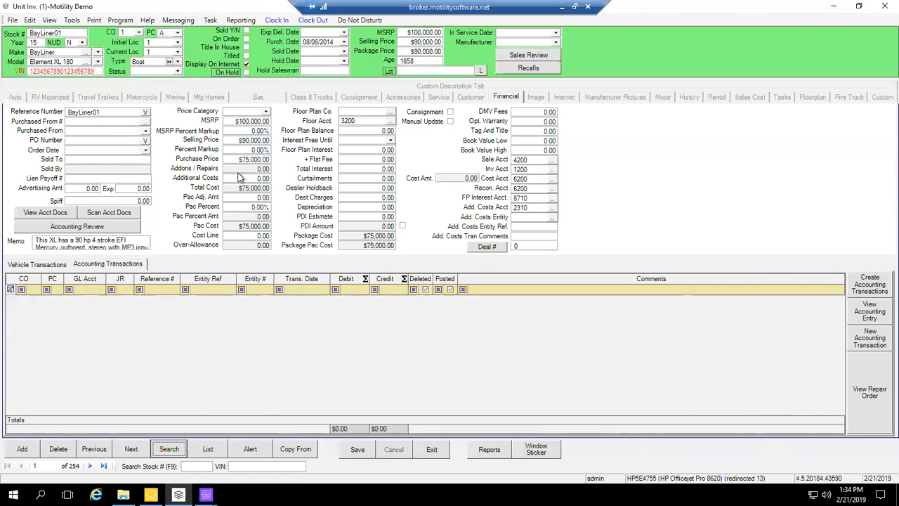
Check the template's purchase price, show its marine details and copy the stock number BayLiner01.
left_click(257, 160)
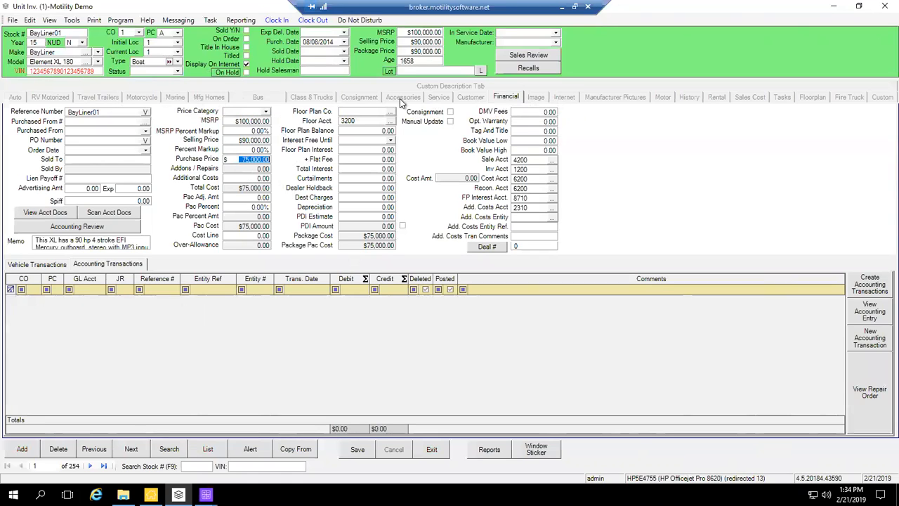
left_click(98, 96)
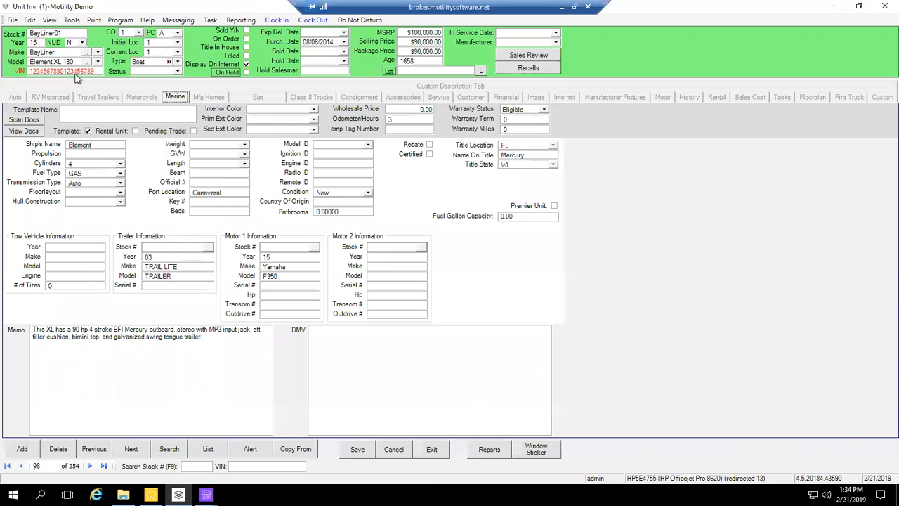
left_click_drag(62, 33, 17, 32)
right_click(36, 35)
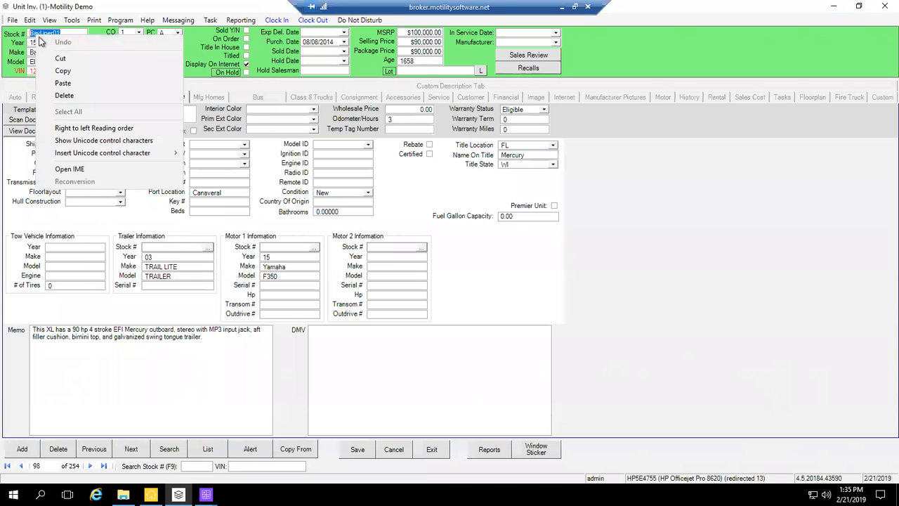
left_click(52, 70)
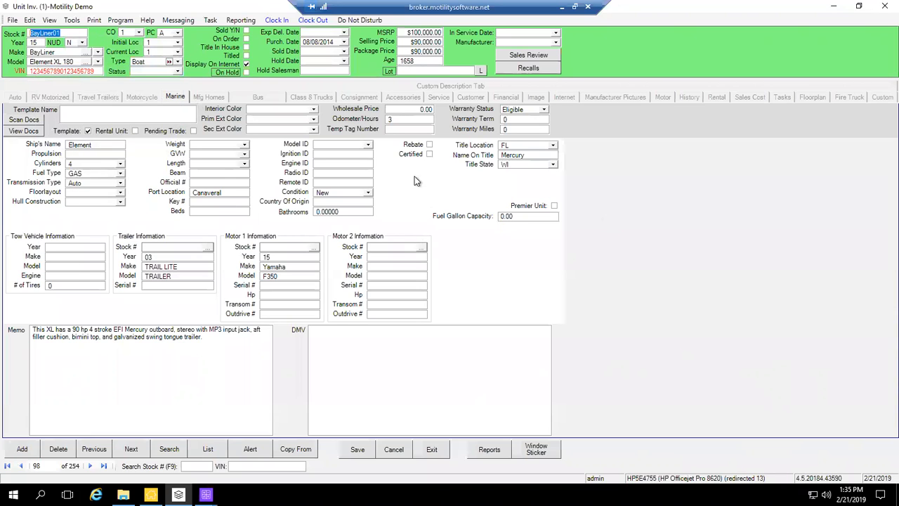
Review the template's financial and marine details, and start a new unit purchase order for stock number BayLiner01.
left_click(506, 97)
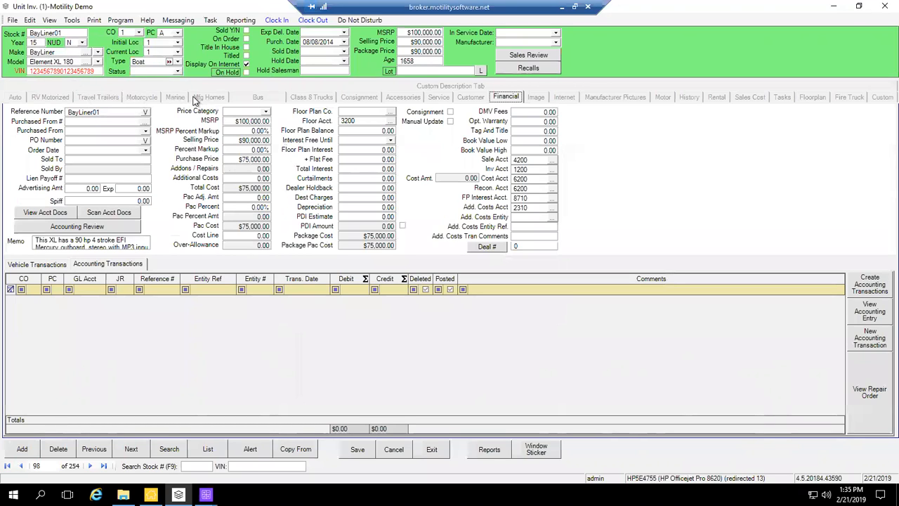
left_click(172, 97)
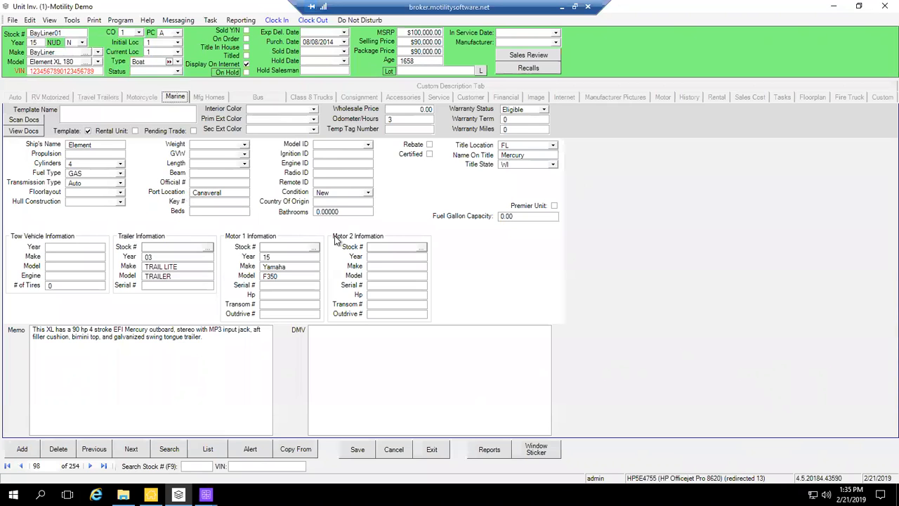
left_click(71, 21)
left_click(83, 72)
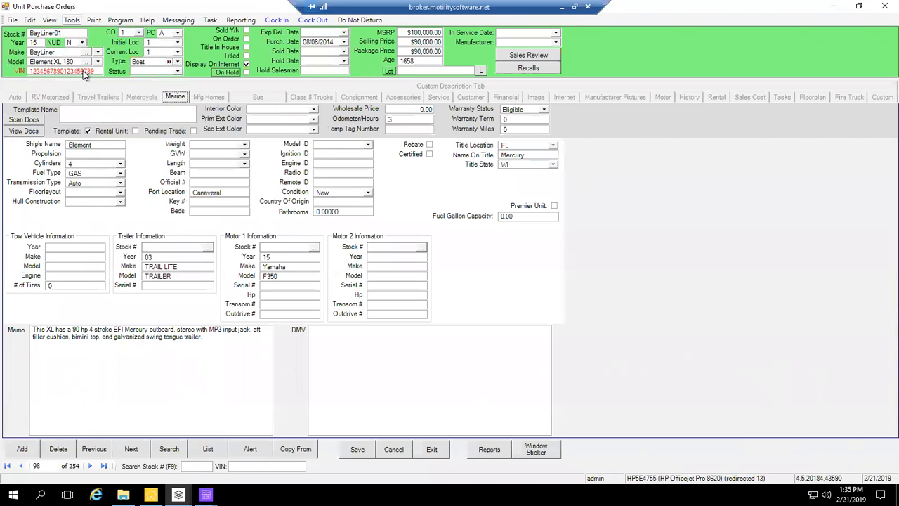
left_click(28, 478)
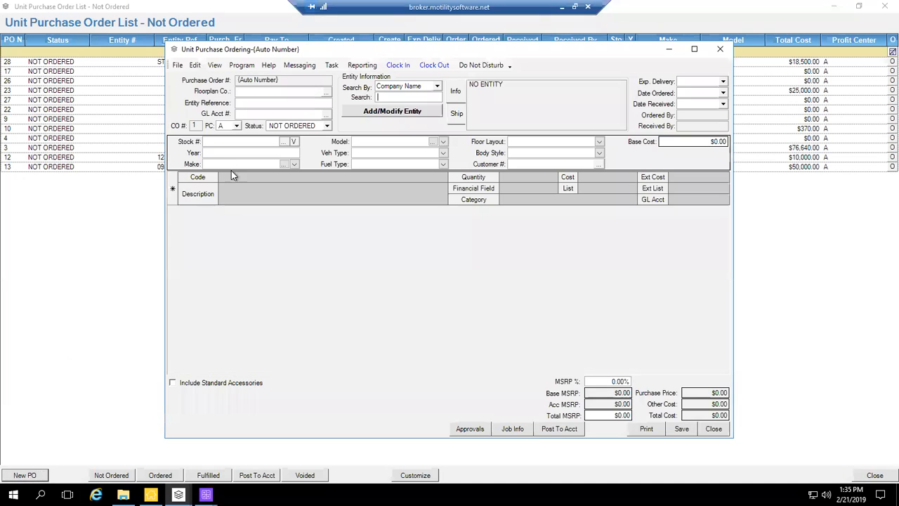
key("Tab")
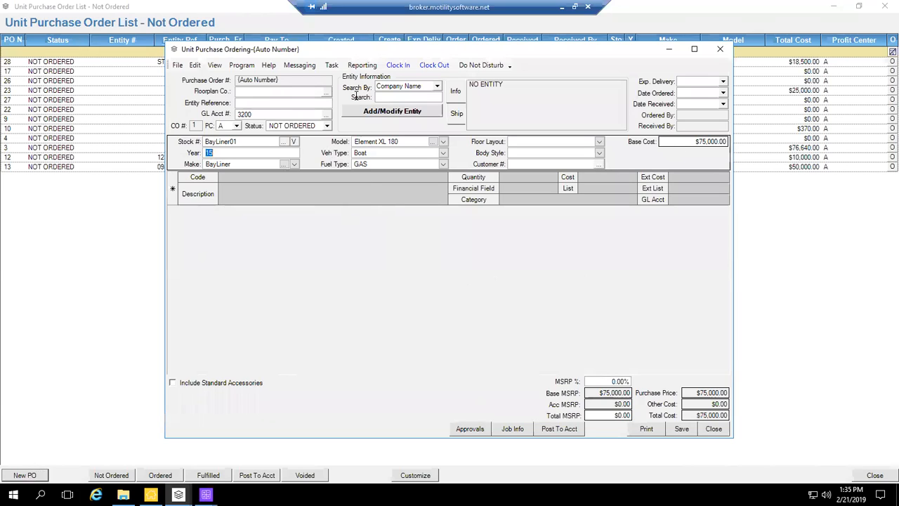
Assign Forest River Warranty Company as the entity, with floorplan company FLOOR and entity reference 12345.
left_click(385, 98)
key("Return")
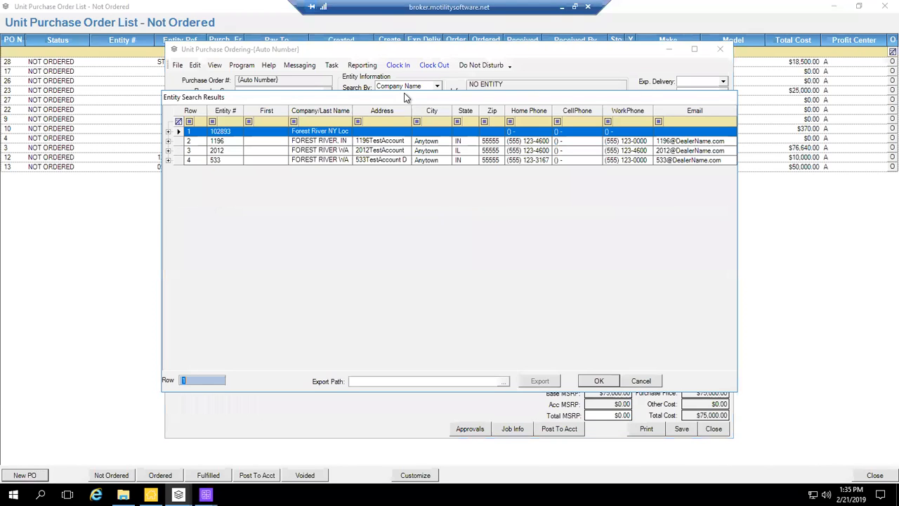
double_click(211, 160)
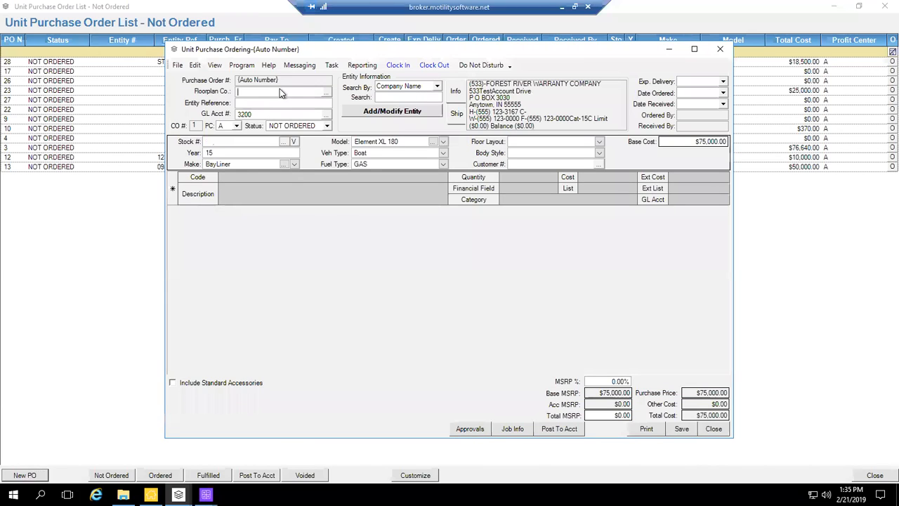
type("OR")
key("Tab")
type("12345")
Set the purchase order status to ORDERED and decline using the next stock number in the list.
left_click(326, 126)
left_click(290, 158)
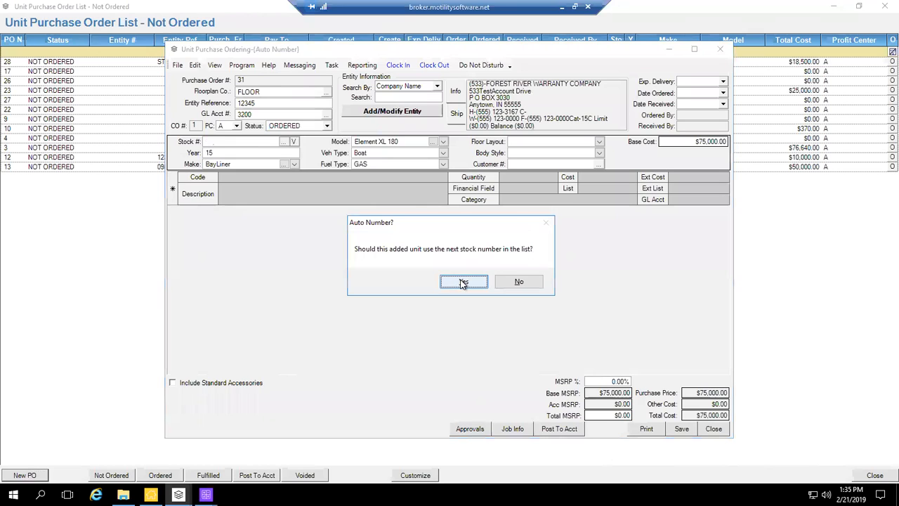
left_click(463, 284)
left_click(516, 288)
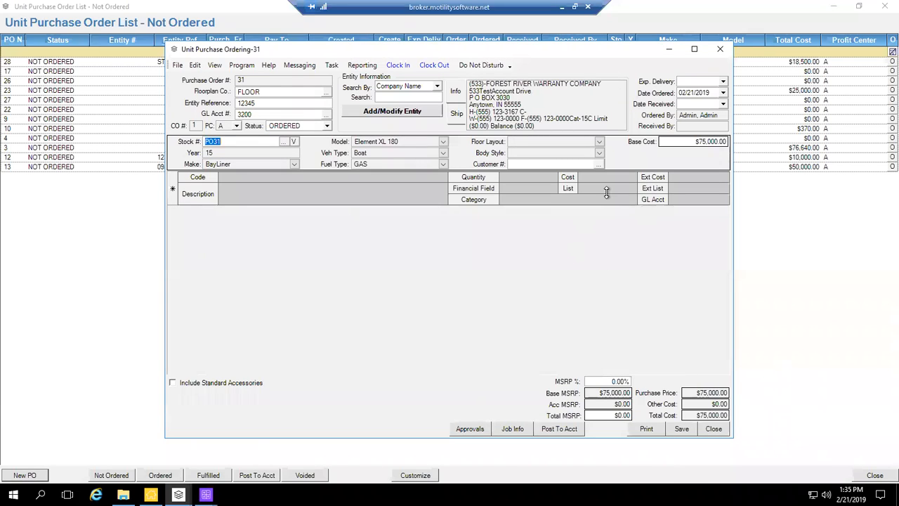
Set the purchase order status to FULFILLED and give the unit the next auto number in the list.
left_click(325, 126)
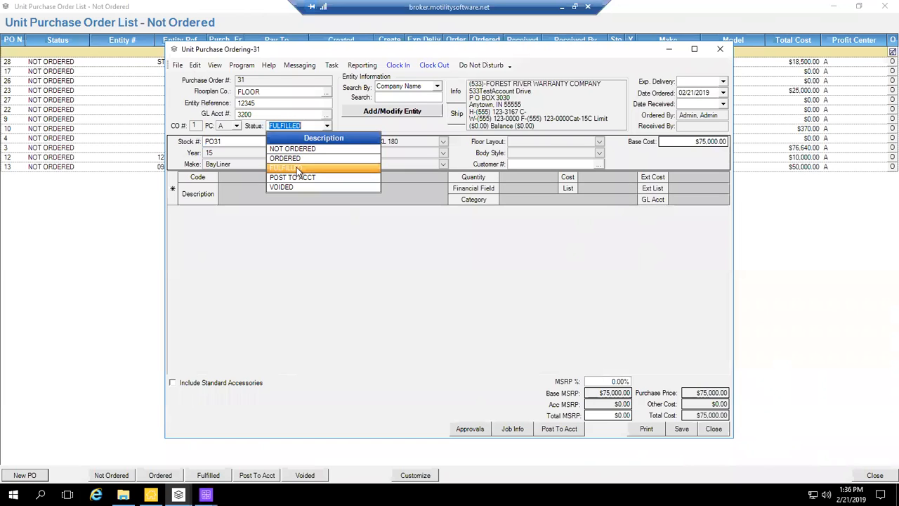
left_click(297, 168)
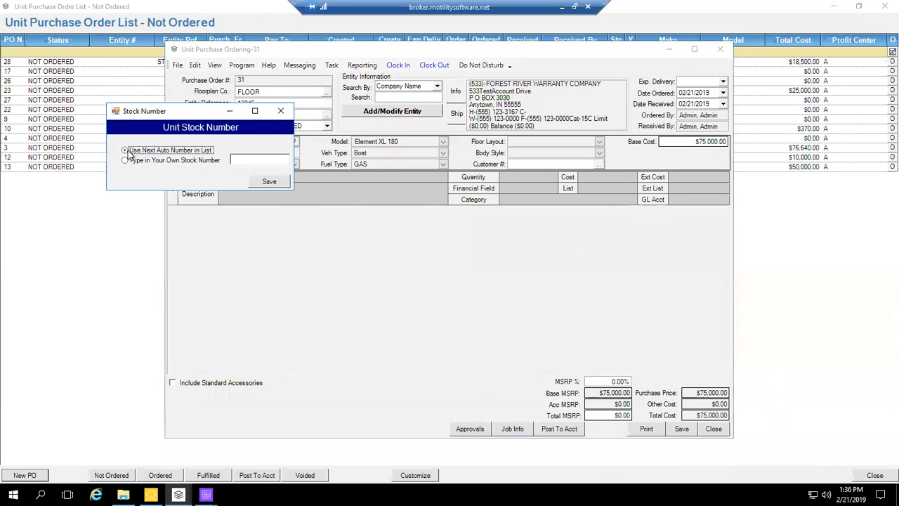
left_click(278, 181)
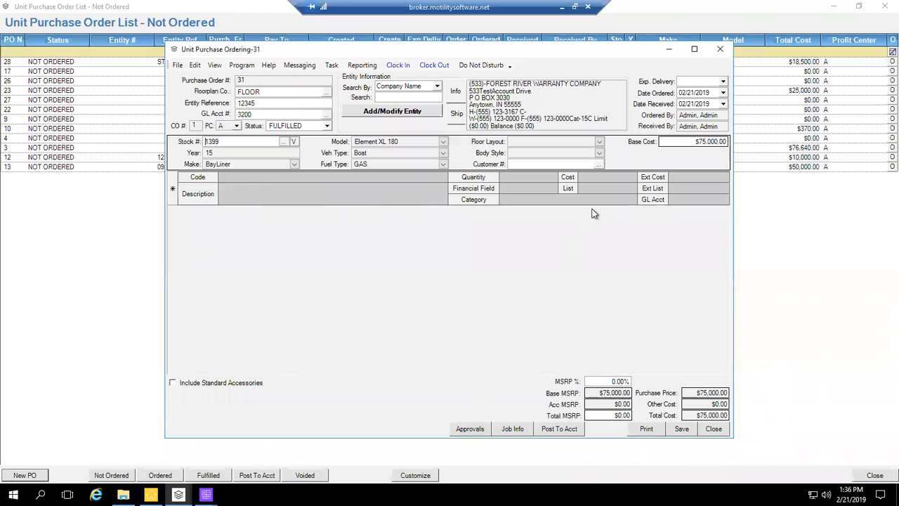
Set the purchase order status to POST TO ACCT, then save and close the order.
left_click(327, 125)
left_click(295, 177)
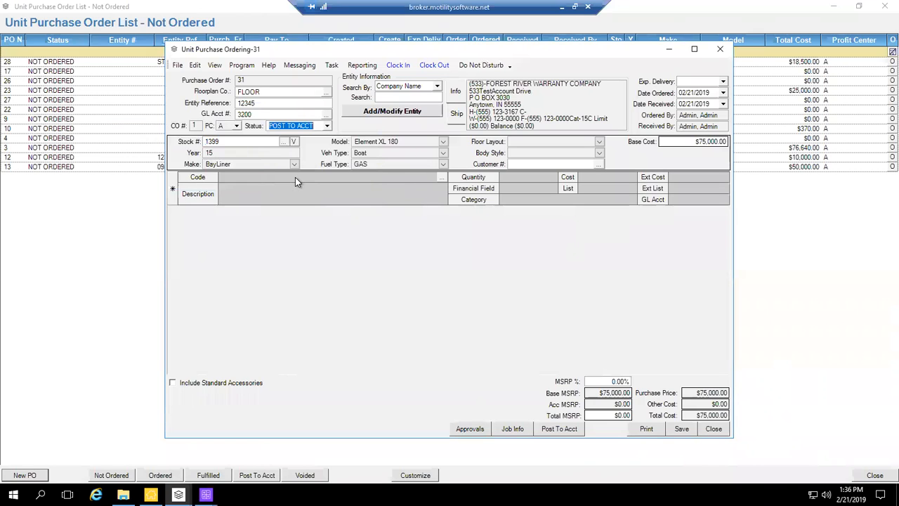
left_click(711, 145)
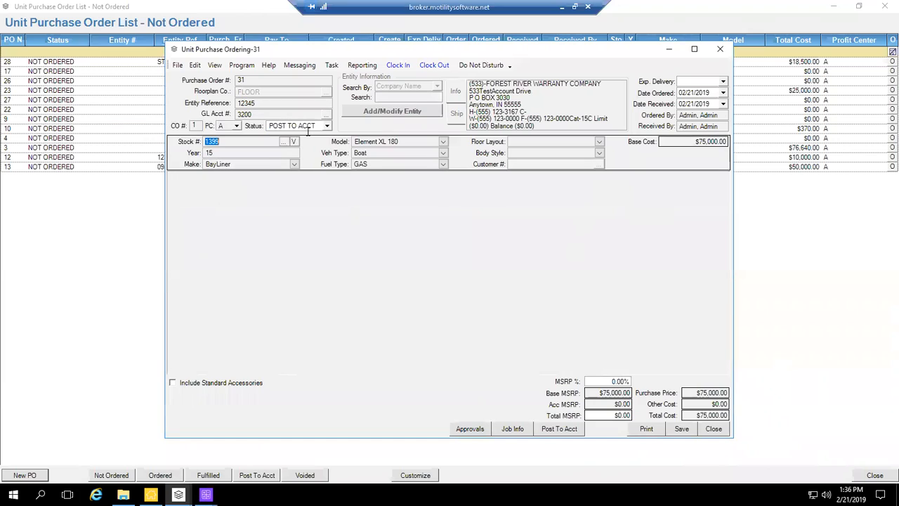
left_click(689, 431)
left_click(713, 428)
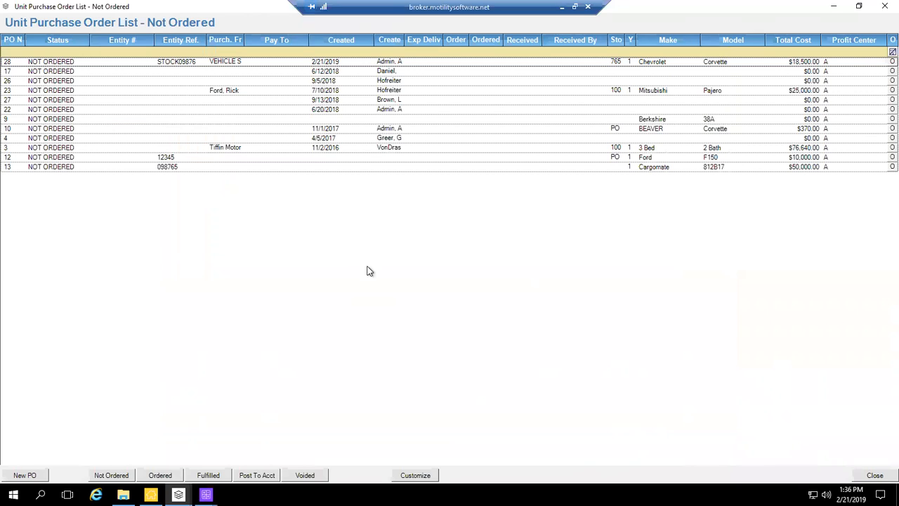
Close the purchase order list and search the unit inventory for stock number 1398.
mouse_move(178, 495)
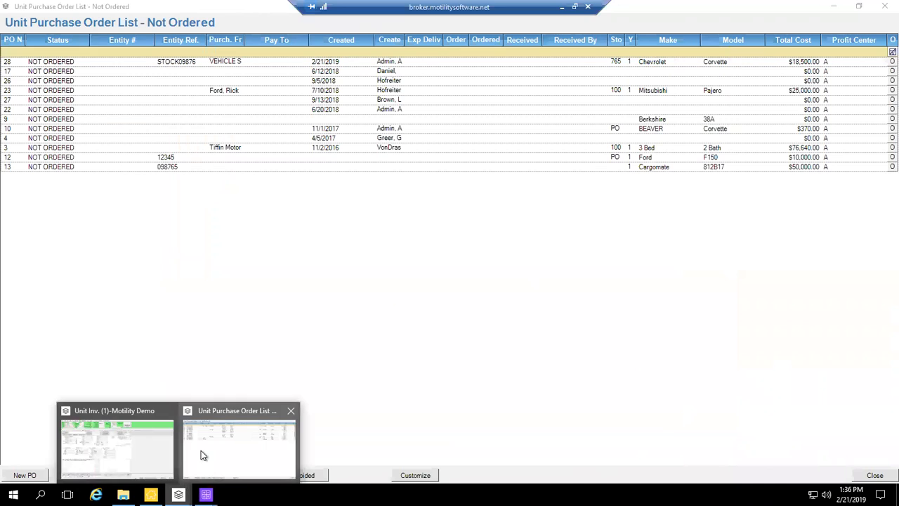
left_click(288, 410)
left_click(158, 432)
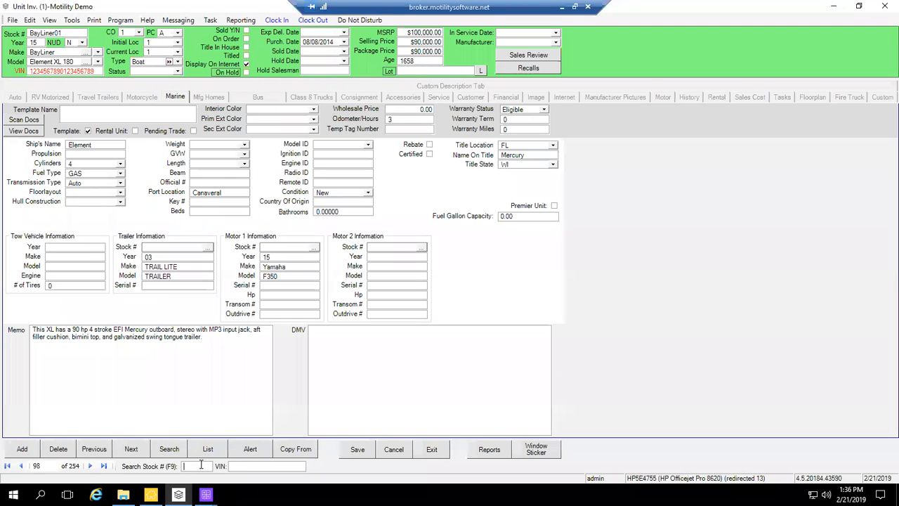
type("1398")
key("Return")
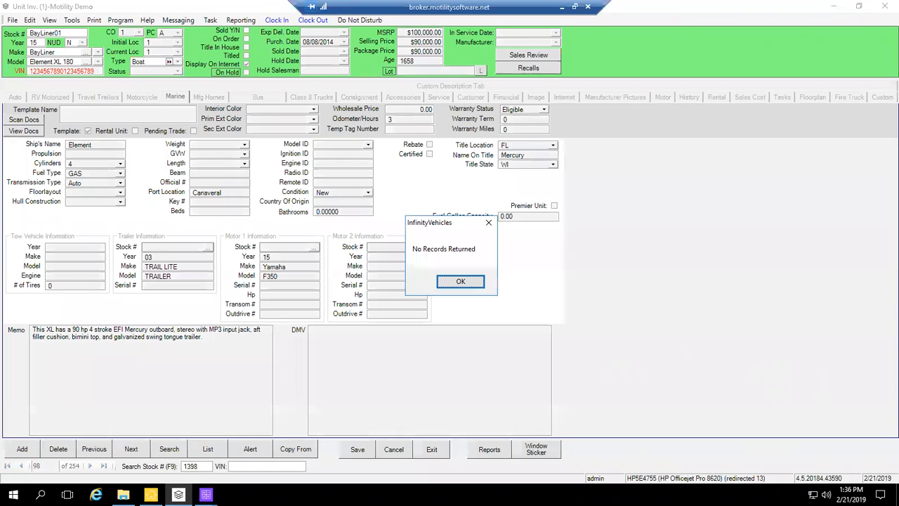
left_click(458, 282)
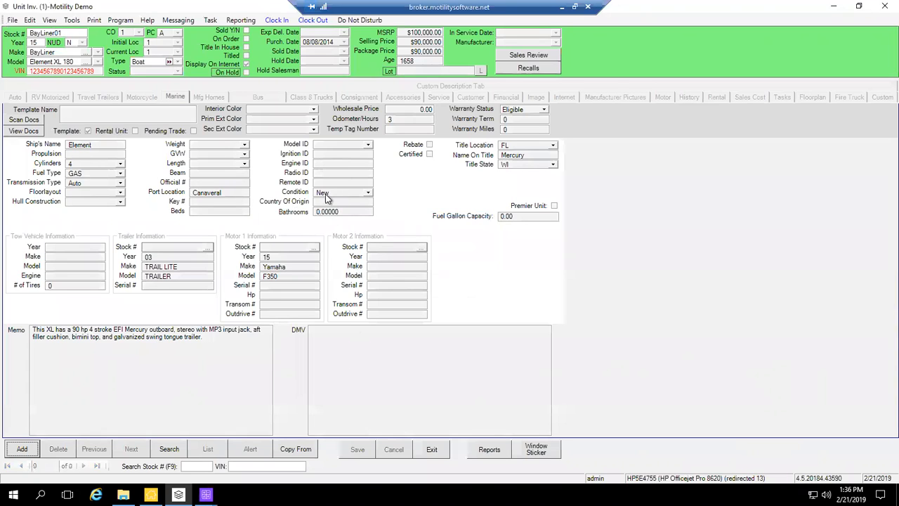
left_click(170, 448)
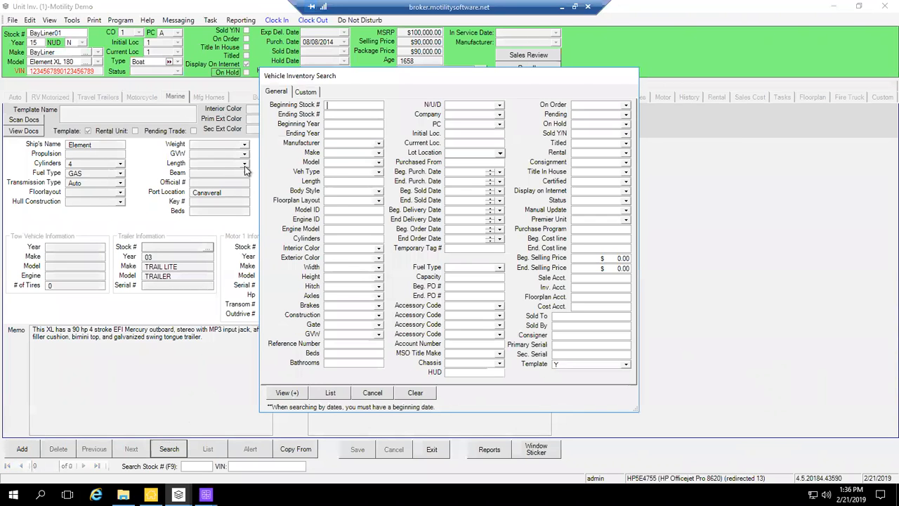
left_click_drag(495, 78, 408, 368)
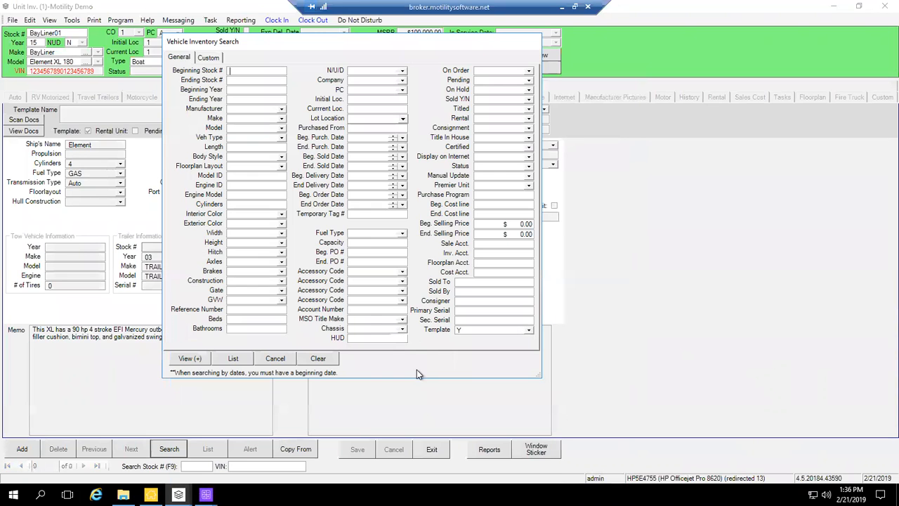
left_click(276, 359)
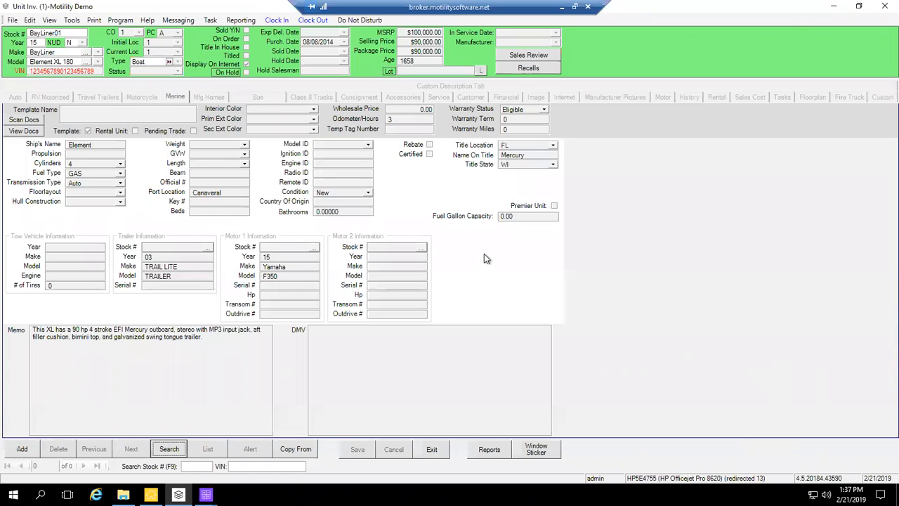
List the inventory units with Template set to Y and open the Fleetwood Bounder unit Fleet5.
left_click(168, 449)
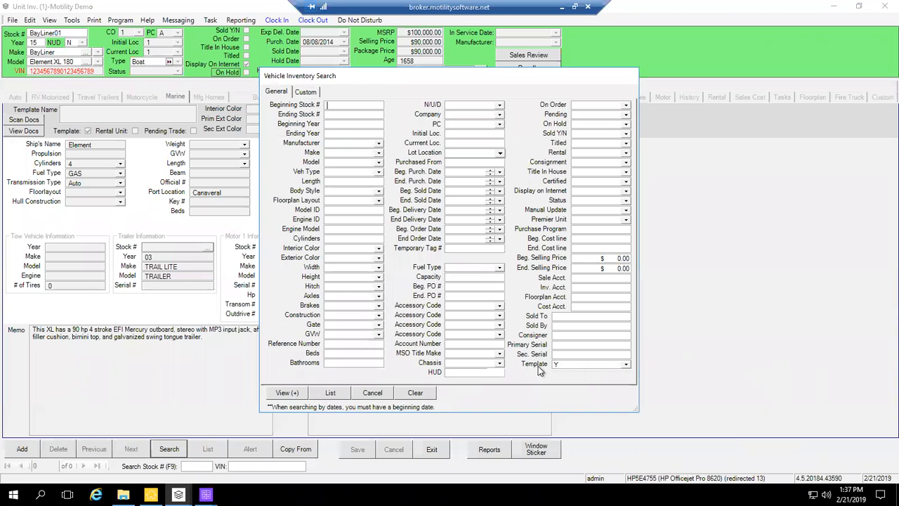
left_click(339, 392)
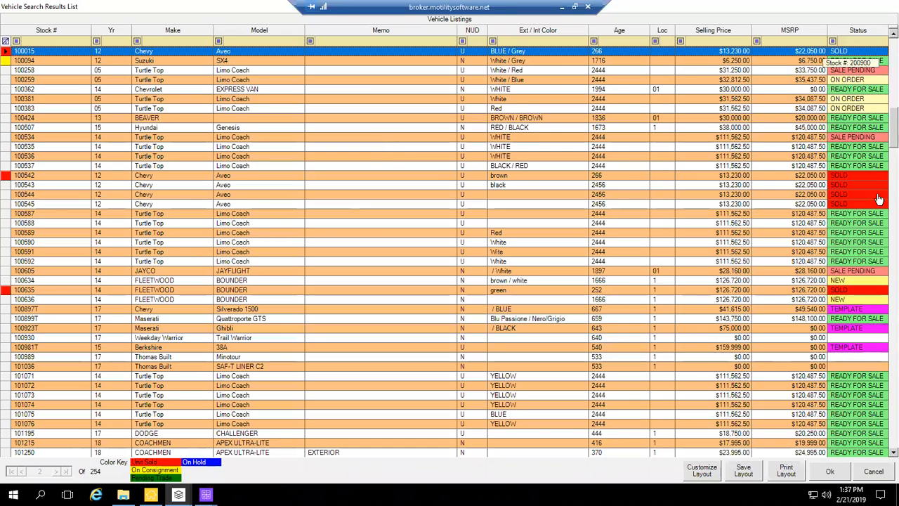
scroll(66, 180, "down", 10)
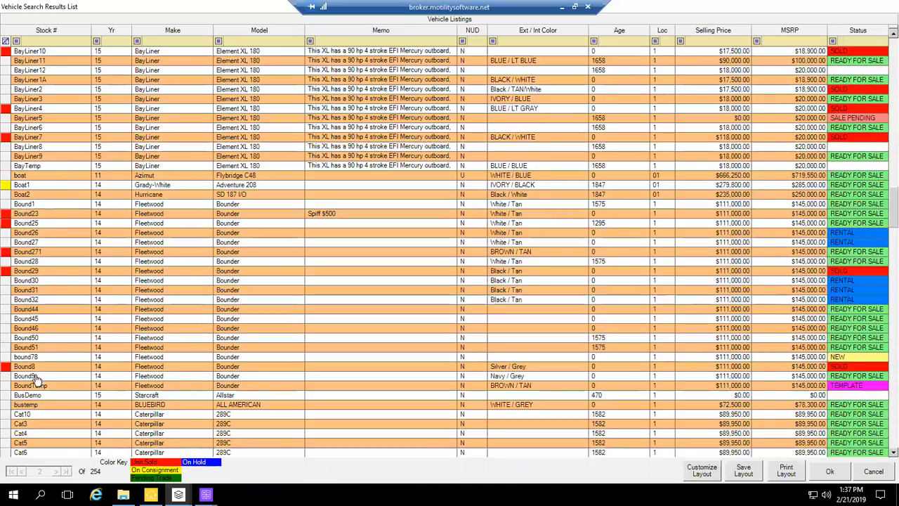
scroll(82, 286, "down", 3)
scroll(191, 241, "down", 8)
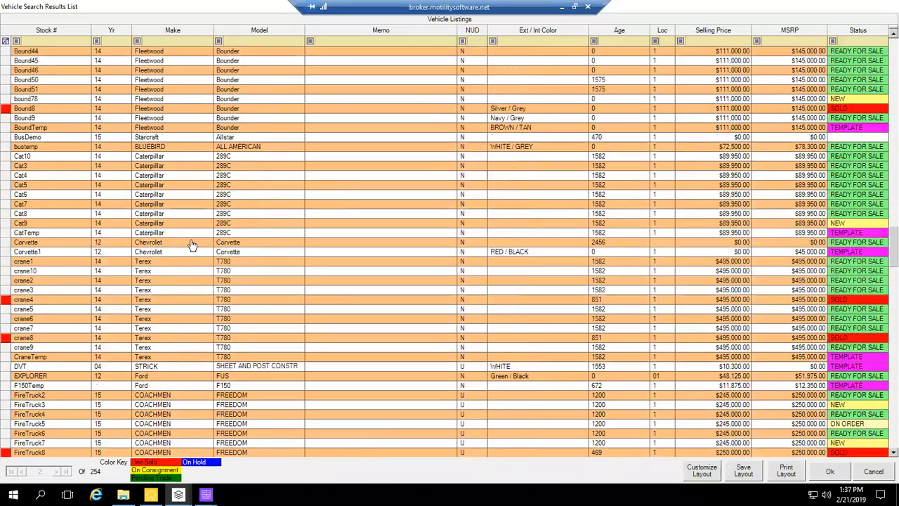
scroll(207, 241, "down", 9)
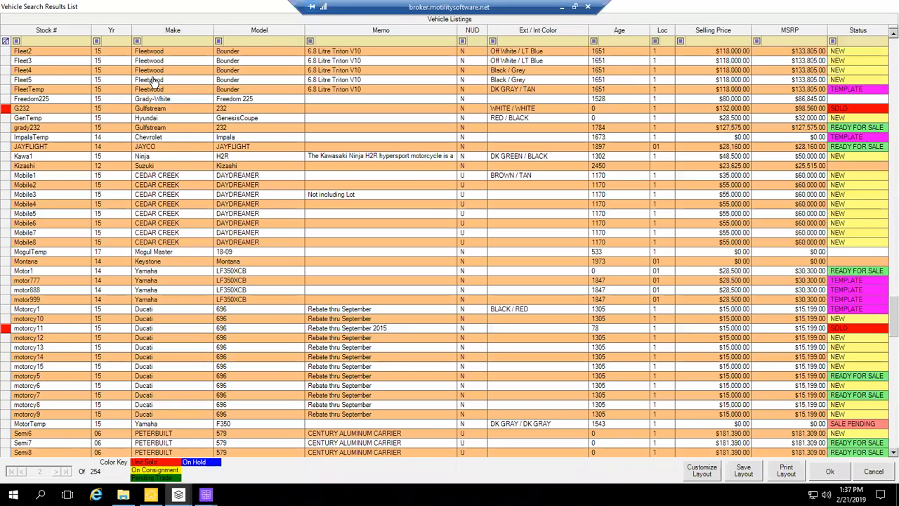
left_click(153, 81)
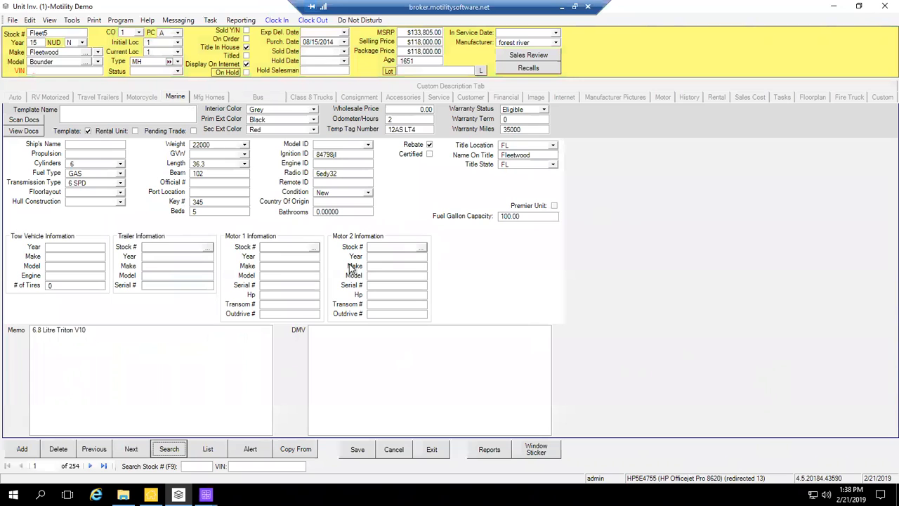
Review the financial details and the accessories of unit Fleet5.
left_click(70, 21)
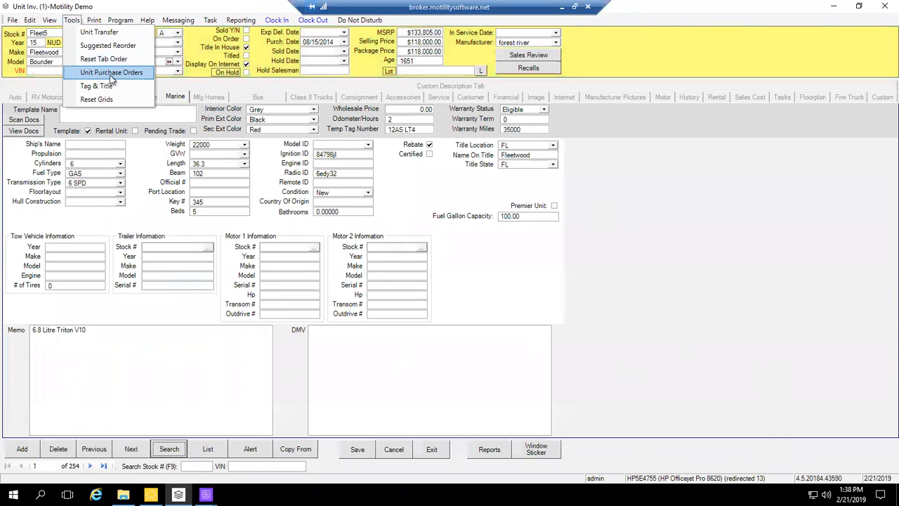
left_click(645, 301)
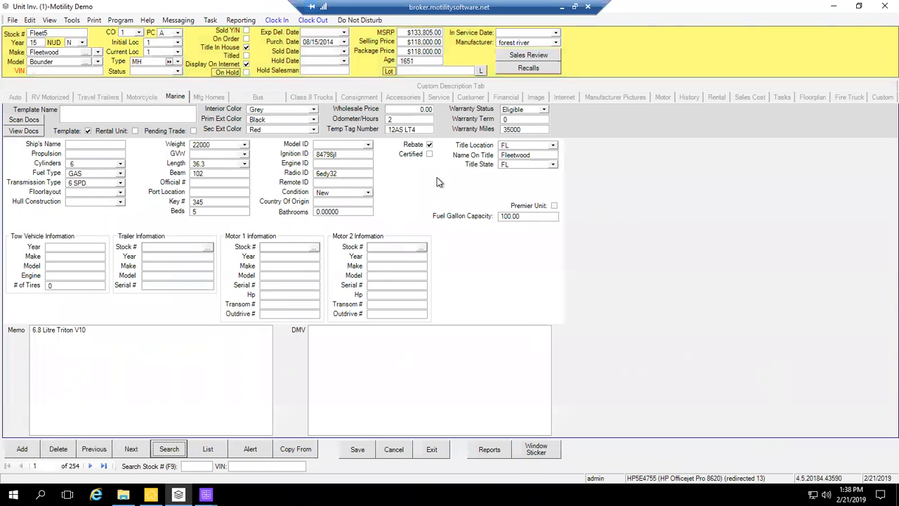
left_click(506, 97)
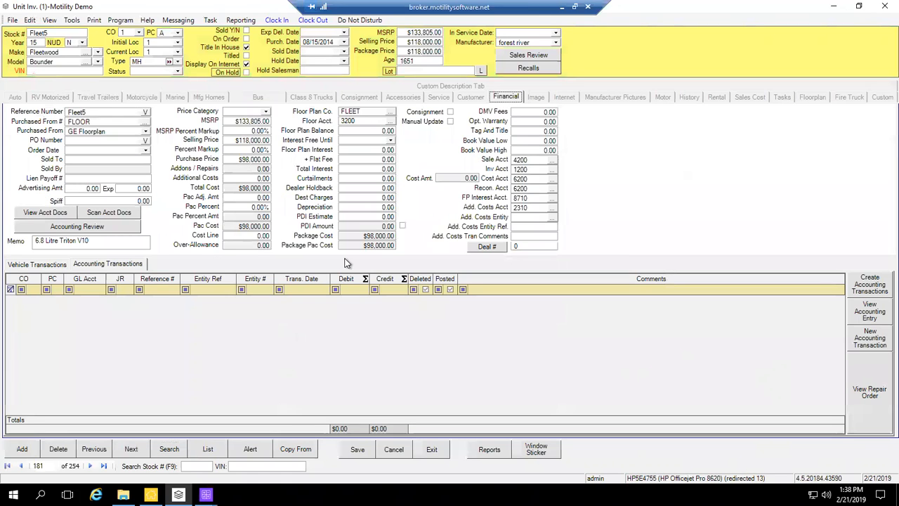
left_click(405, 98)
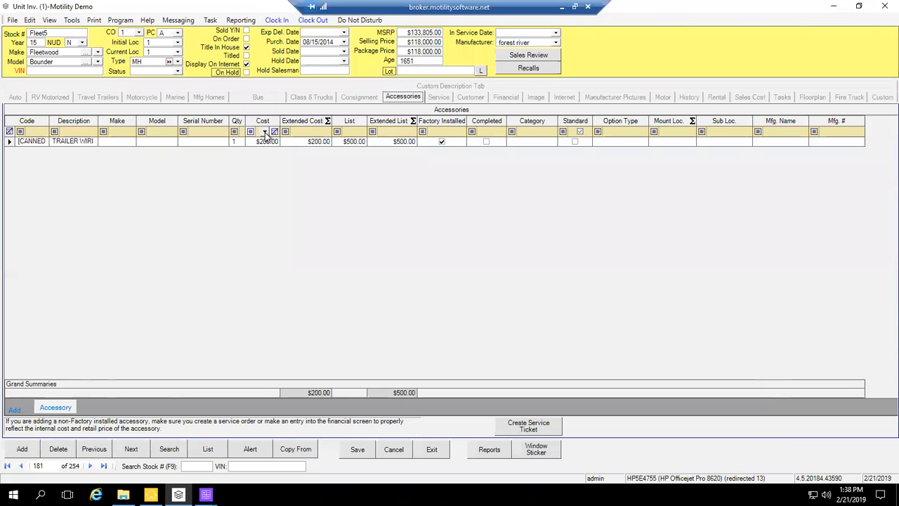
View the unit purchase order list and the vehicle inventory search criteria, closing each without changes.
left_click(71, 21)
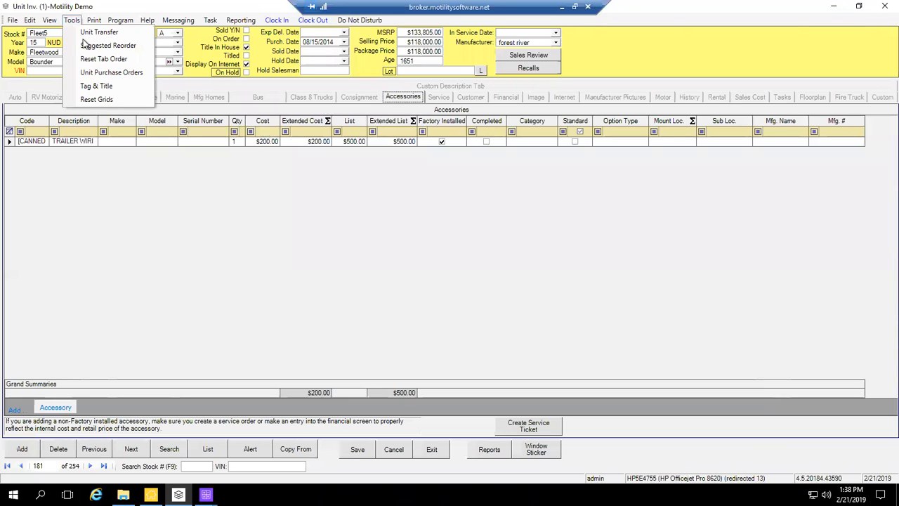
left_click(121, 73)
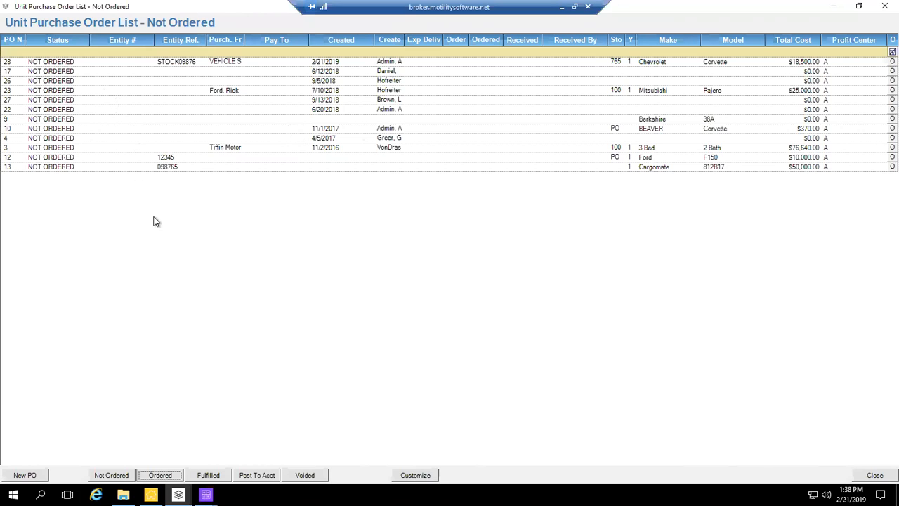
left_click(875, 475)
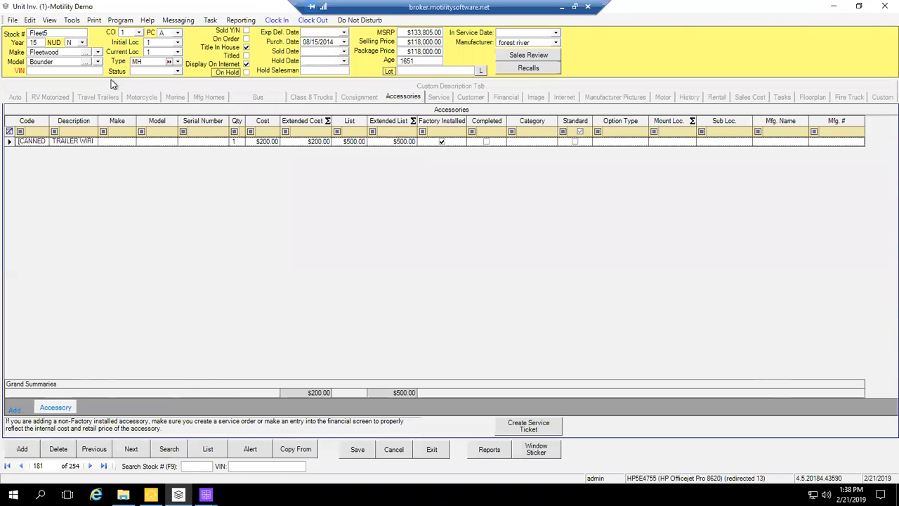
left_click(170, 450)
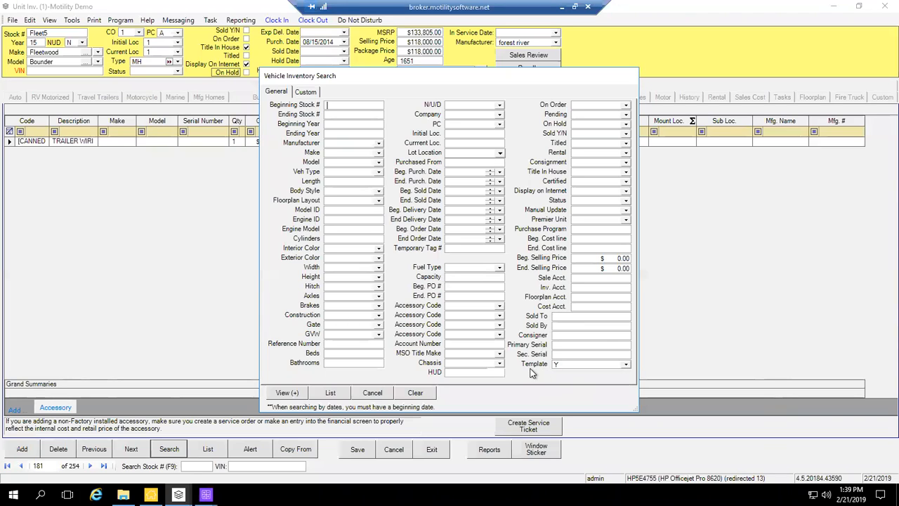
left_click(372, 392)
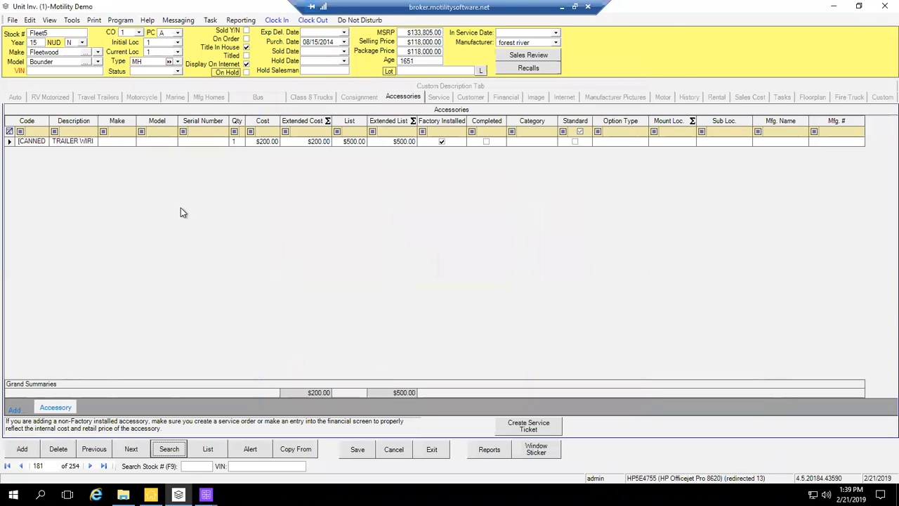
Set the status of unit Fleet5 to TEMPLATE, and save the unit.
left_click(110, 97)
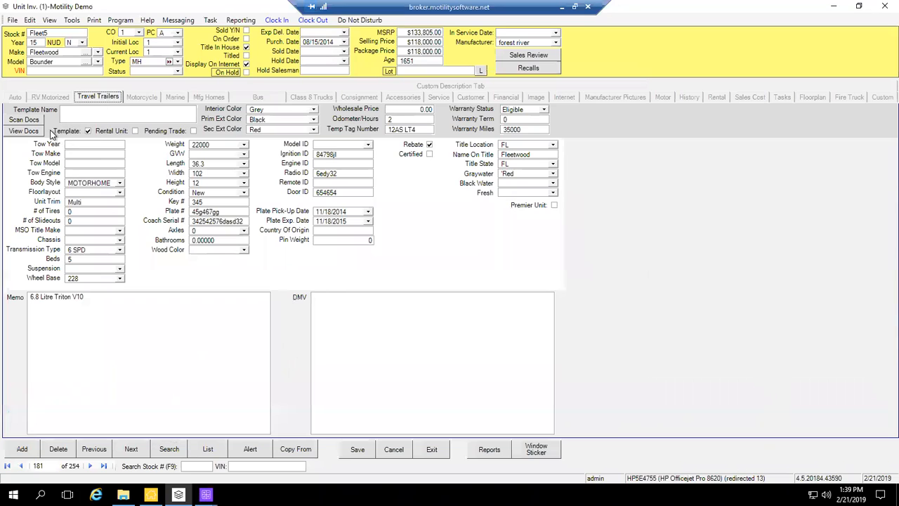
left_click(177, 73)
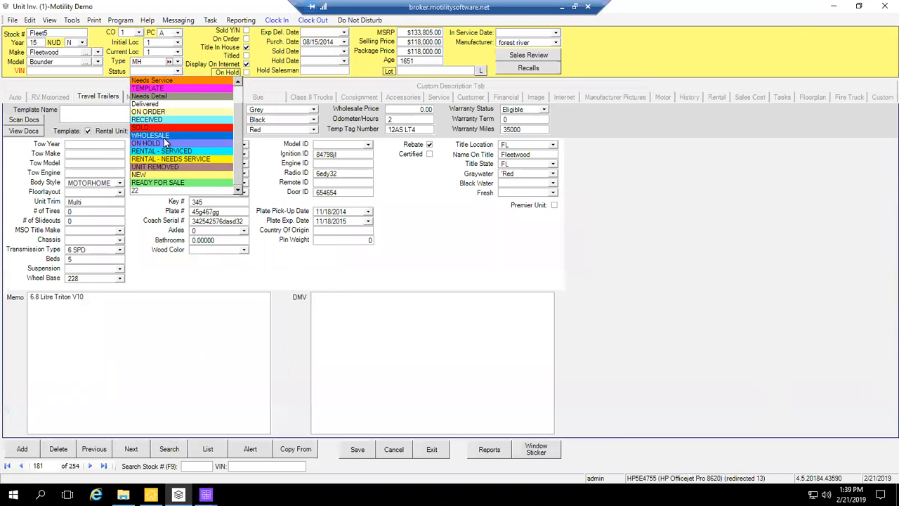
scroll(171, 156, "up", 1)
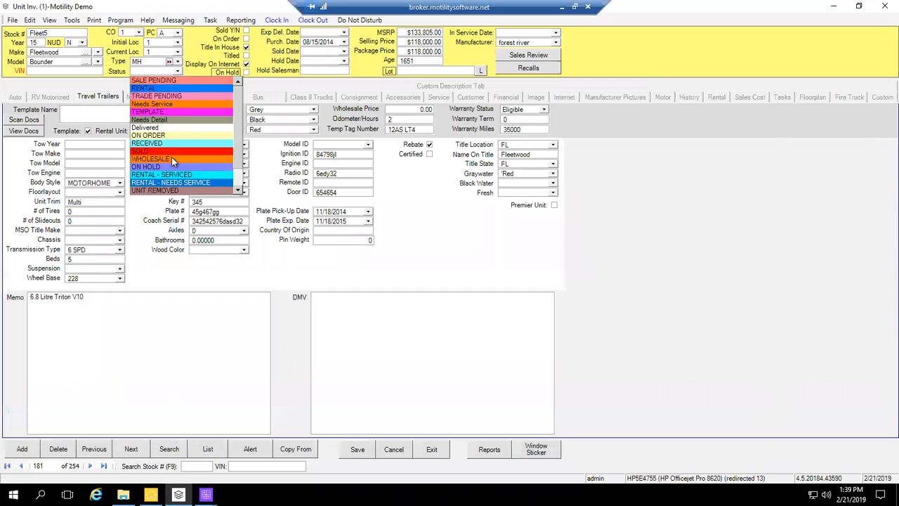
left_click(149, 114)
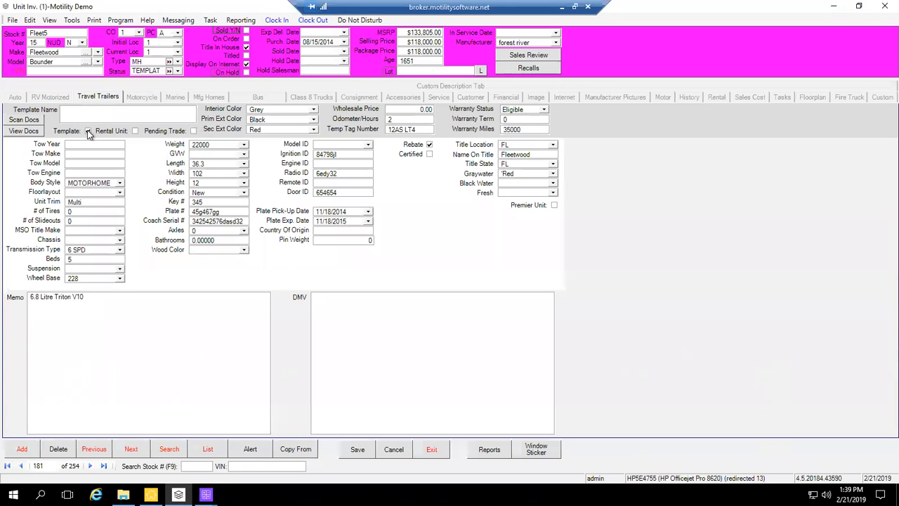
left_click(362, 451)
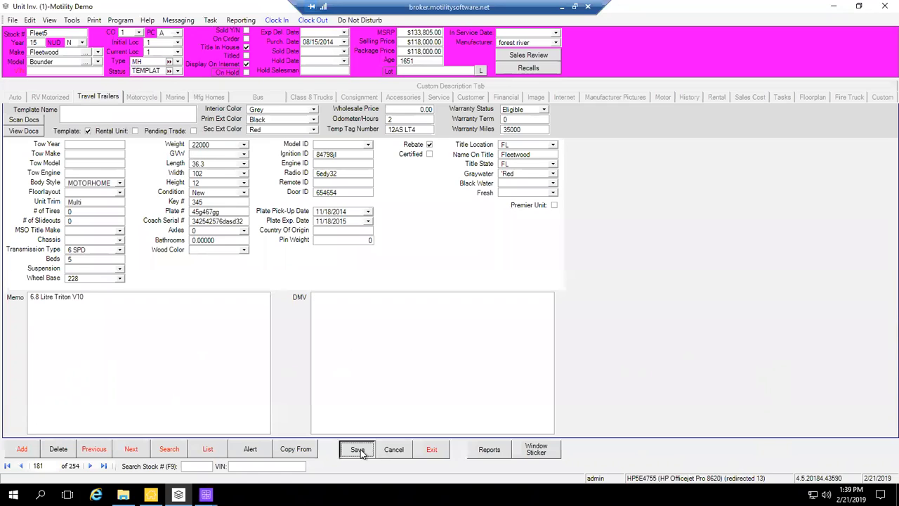
List the inventory units that have status TEMPLATE and Template set to Y, and close the list.
left_click(166, 450)
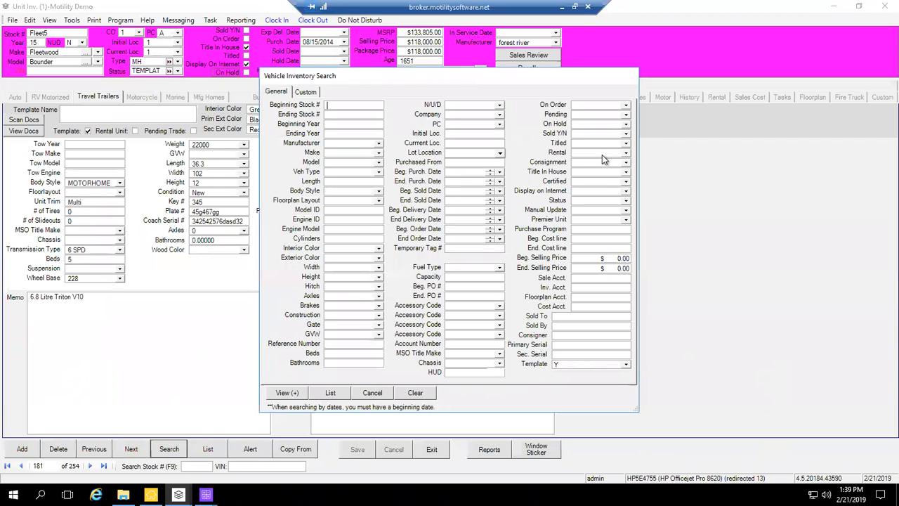
left_click(618, 199)
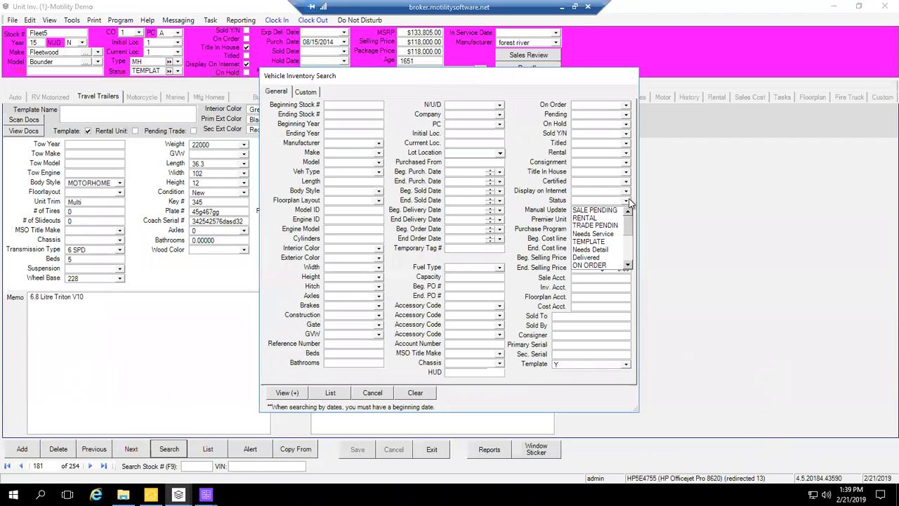
left_click(593, 247)
left_click(332, 393)
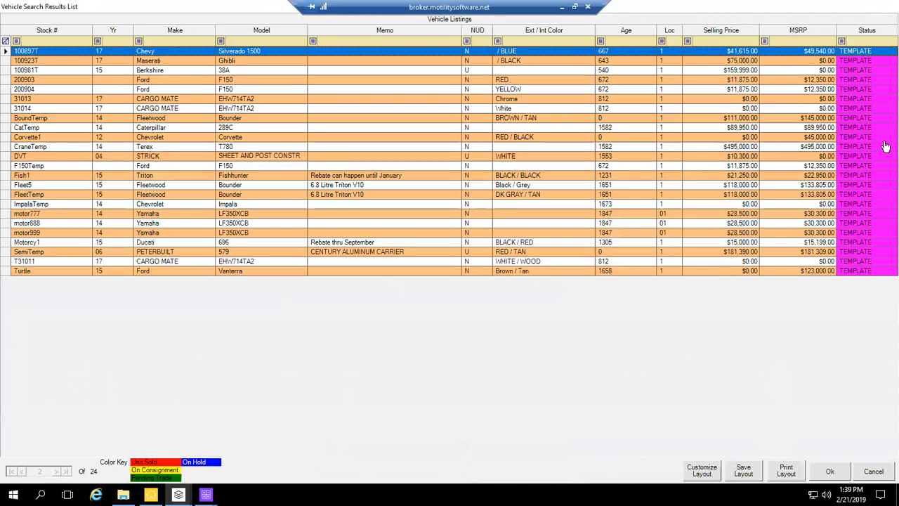
left_click(873, 471)
Search the inventory for units with status TEMPLATE but Template set to N.
left_click(171, 449)
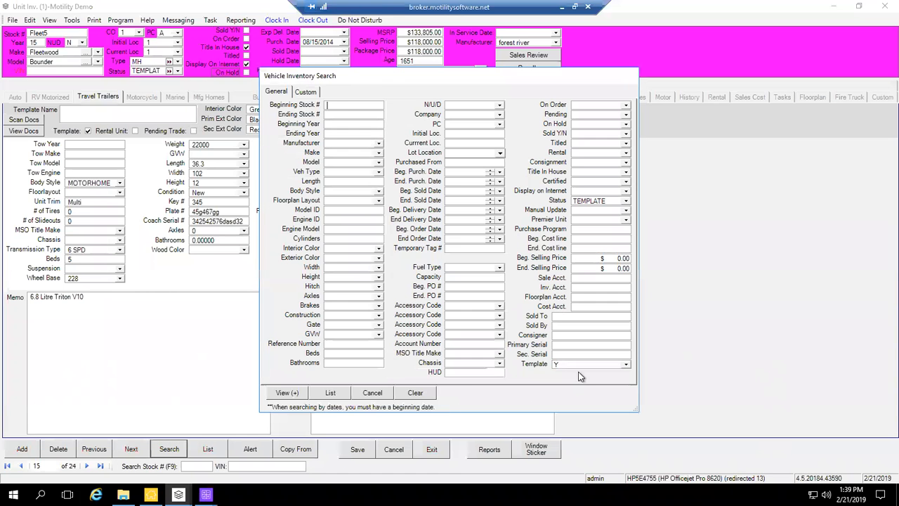
left_click(568, 365)
left_click(560, 373)
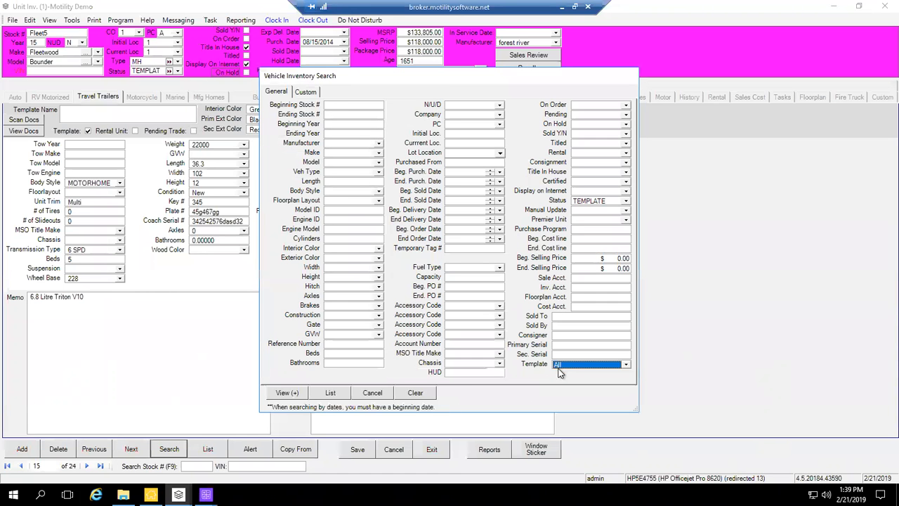
left_click(560, 367)
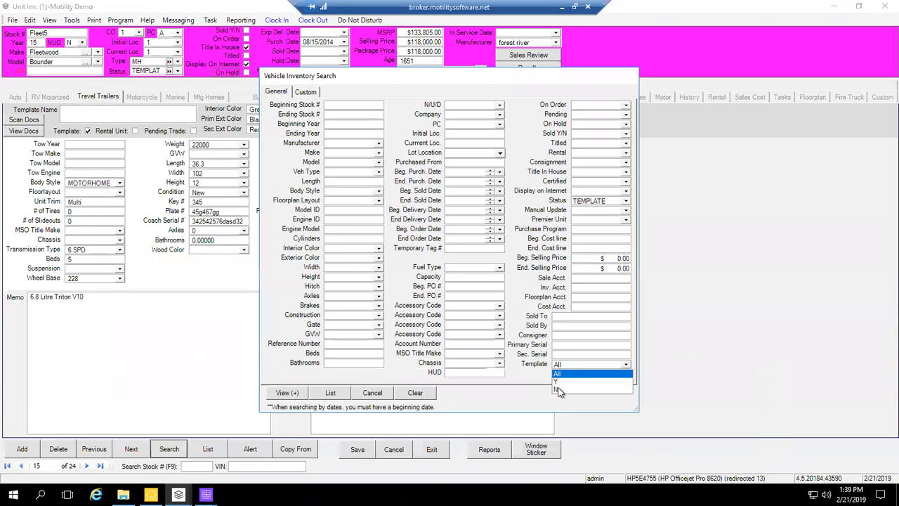
left_click(559, 390)
left_click(560, 369)
left_click(559, 374)
left_click(559, 370)
left_click(556, 391)
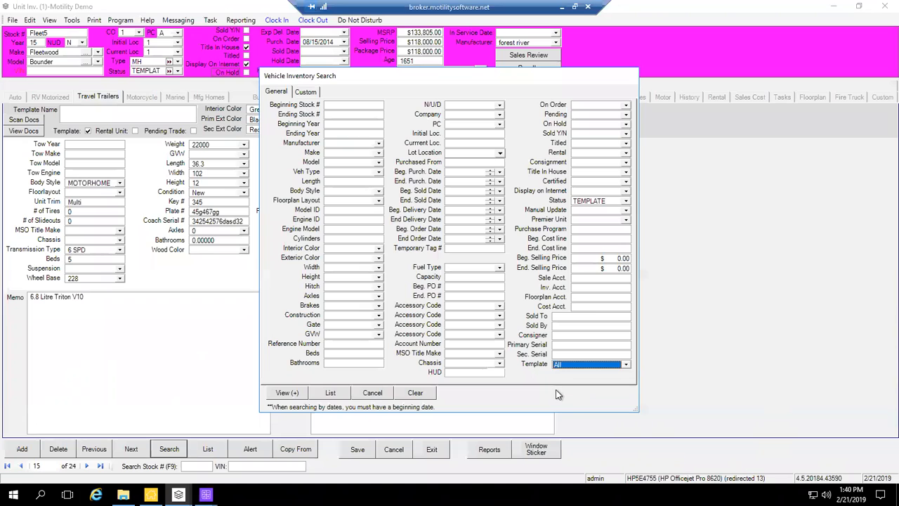
left_click(560, 366)
left_click(559, 390)
left_click(331, 394)
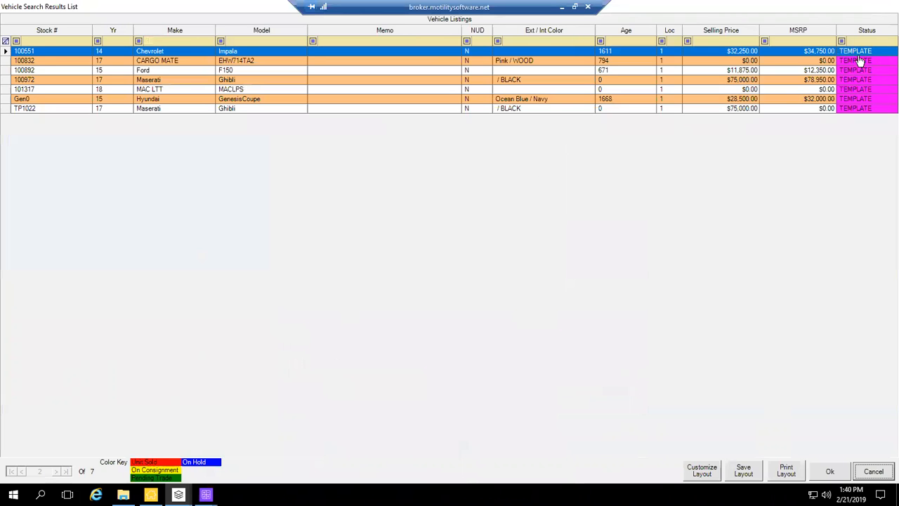
Open the Chevrolet Impala unit 100551, flag it as a template and save it.
double_click(28, 53)
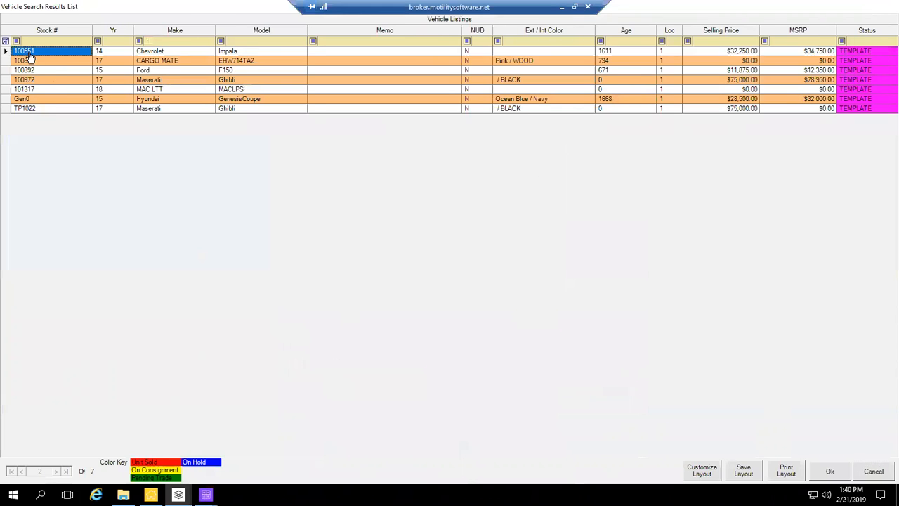
left_click(77, 131)
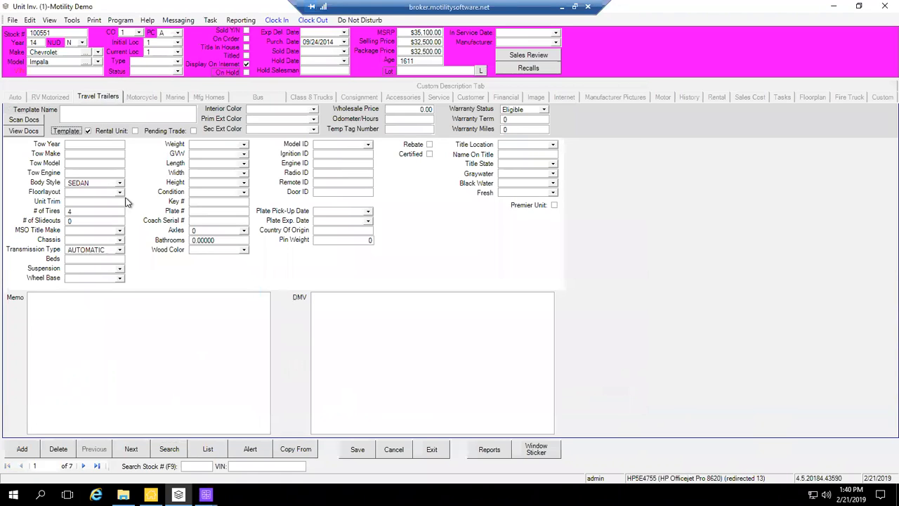
left_click(355, 449)
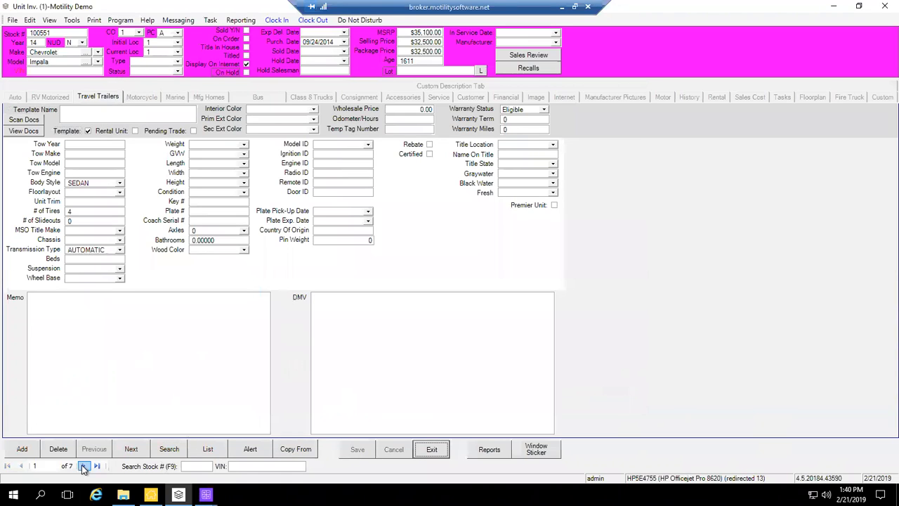
Set the status of the CARGO MATE unit 100832 to TEMPLATE, flag it as a template and save it.
left_click(82, 465)
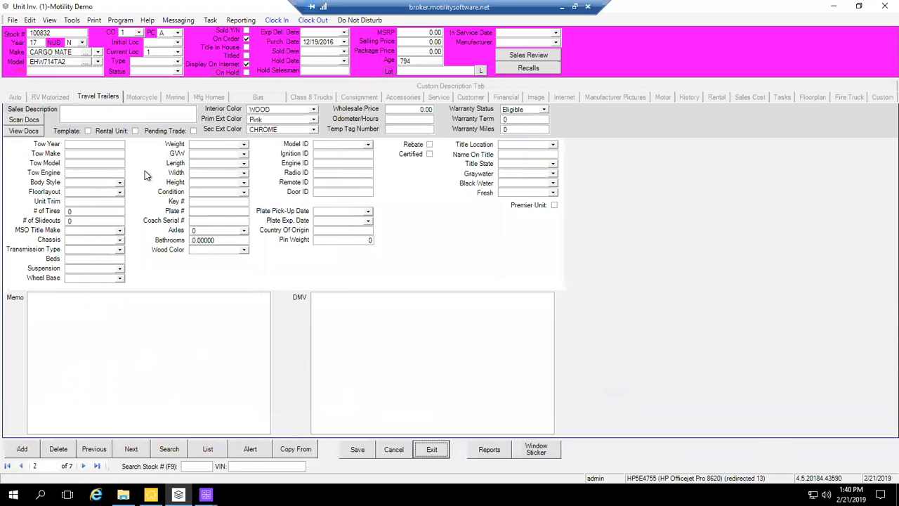
left_click(177, 71)
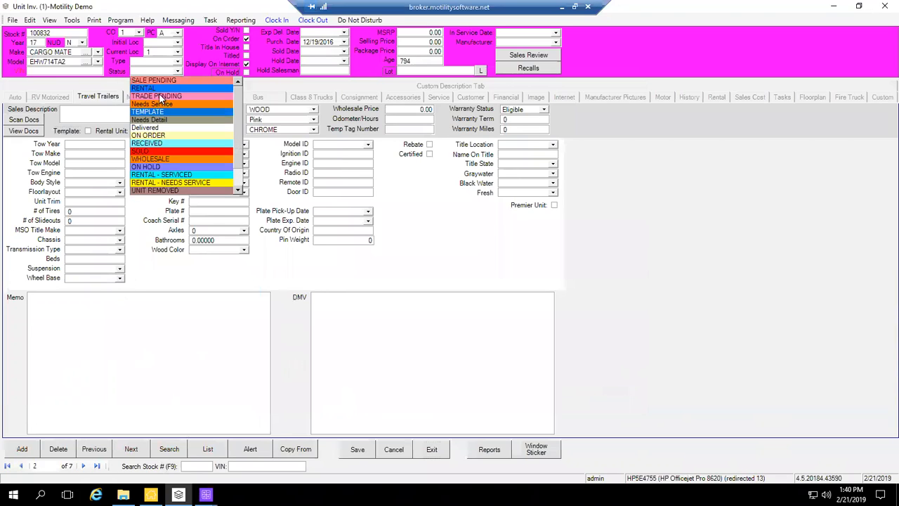
left_click(154, 113)
left_click(88, 131)
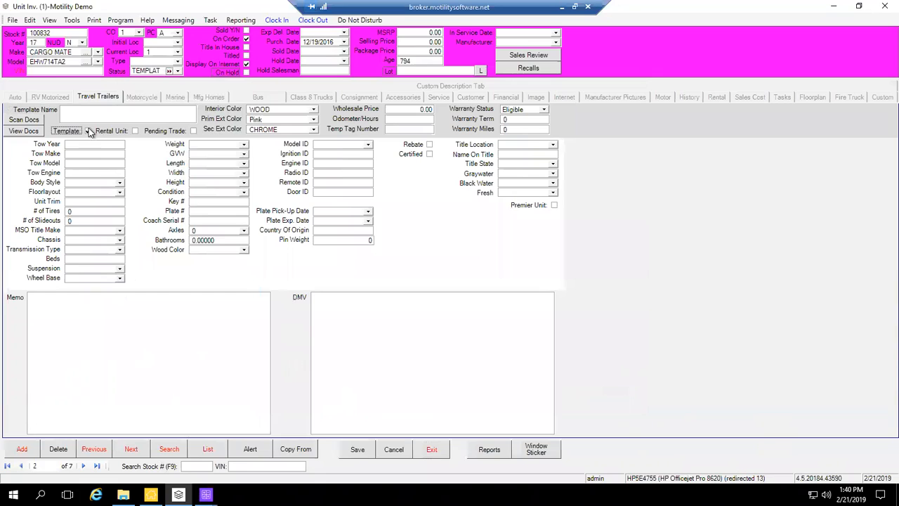
left_click(352, 451)
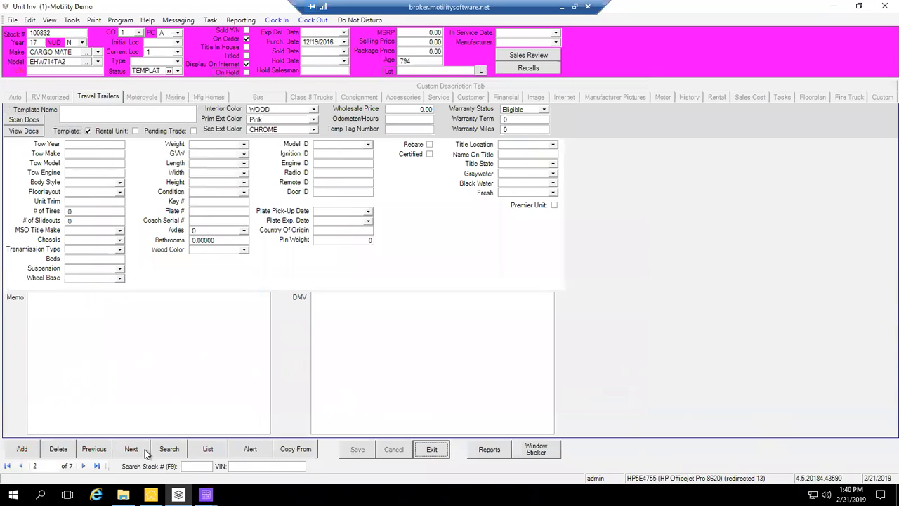
Flag the Ford F150 unit 100892 and the Maserati Ghibli unit 100972 as templates, saving each.
left_click(145, 452)
left_click(86, 130)
left_click(358, 450)
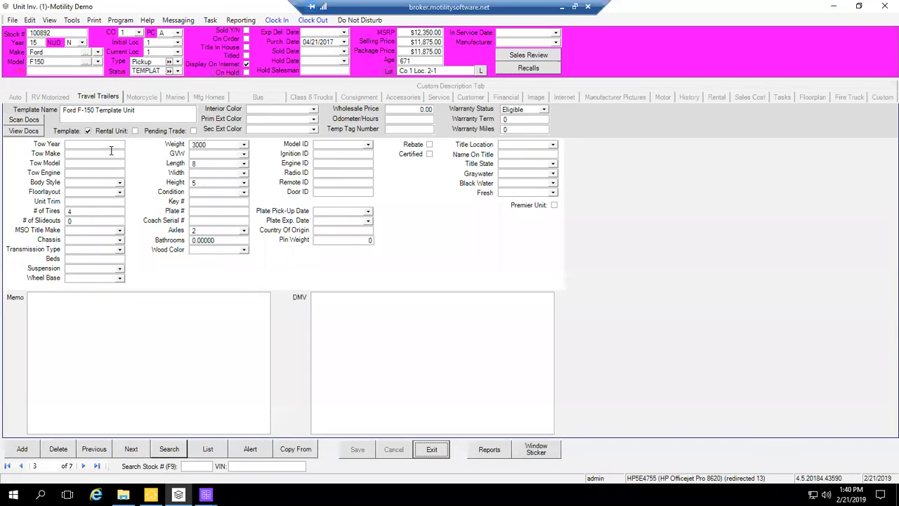
left_click(132, 449)
left_click(87, 130)
left_click(391, 453)
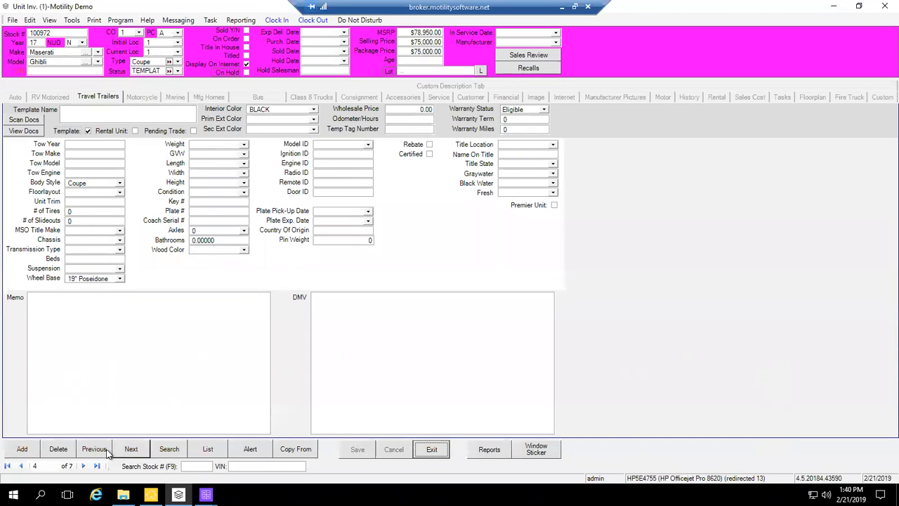
Flag the MAC LTT unit 101317 and the Hyundai unit Gen0 as templates, saving each.
left_click(132, 449)
left_click(88, 131)
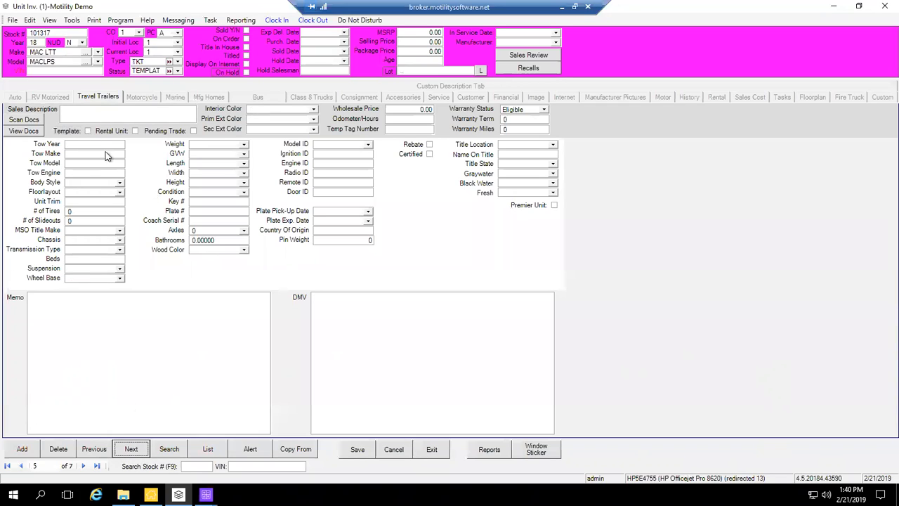
left_click(357, 449)
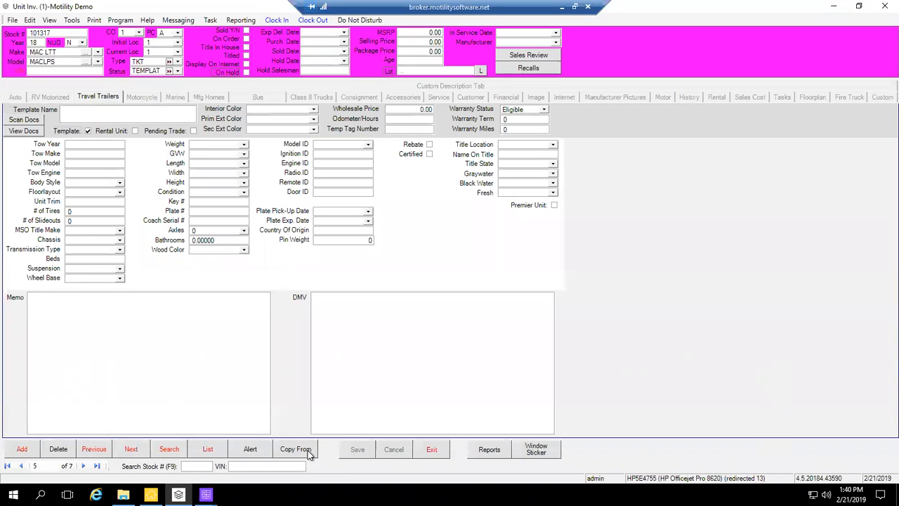
left_click(129, 451)
left_click(88, 131)
left_click(357, 450)
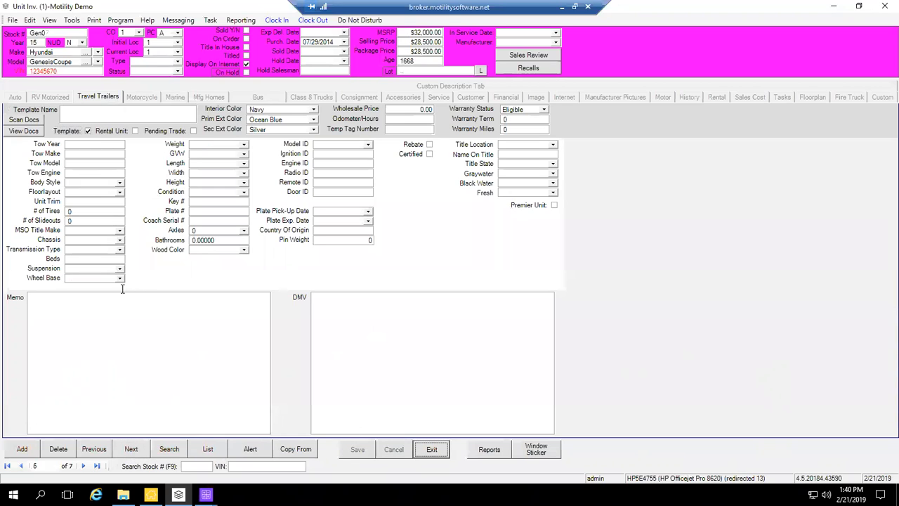
left_click(171, 454)
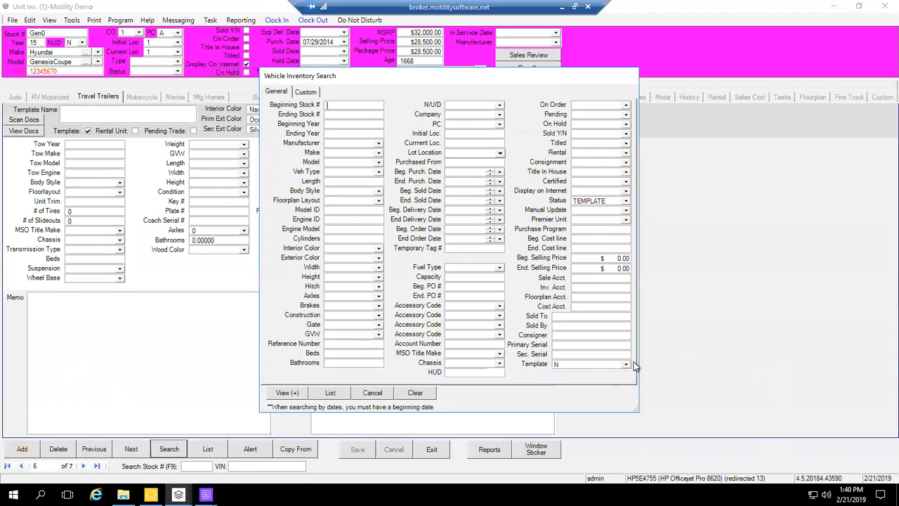
left_click(587, 365)
left_click(560, 373)
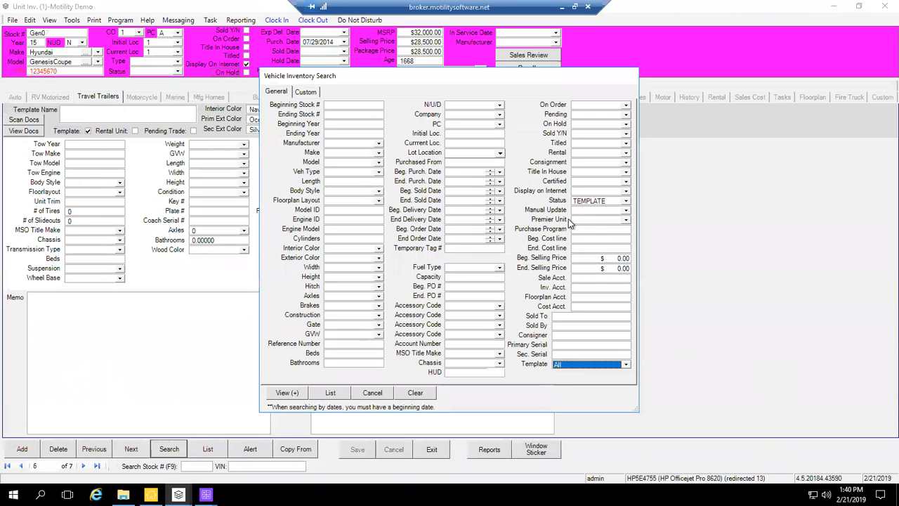
left_click(623, 201)
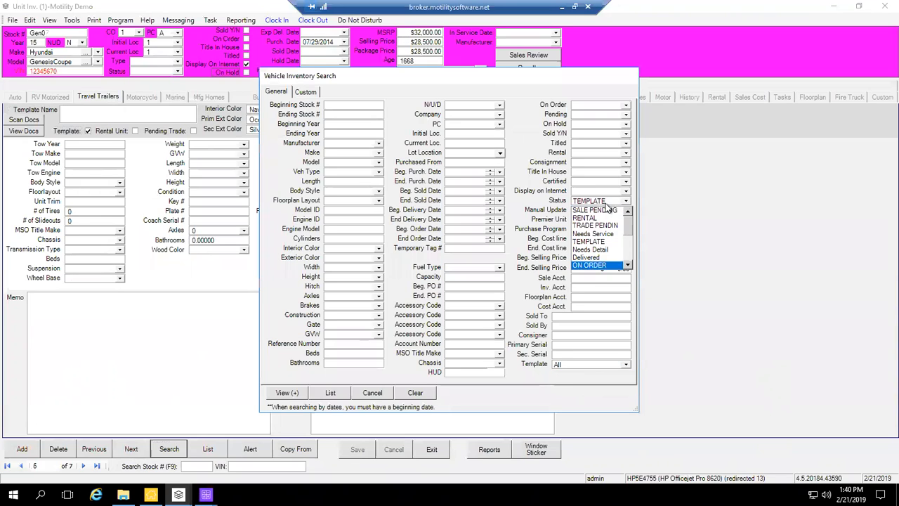
left_click(605, 210)
left_click(371, 393)
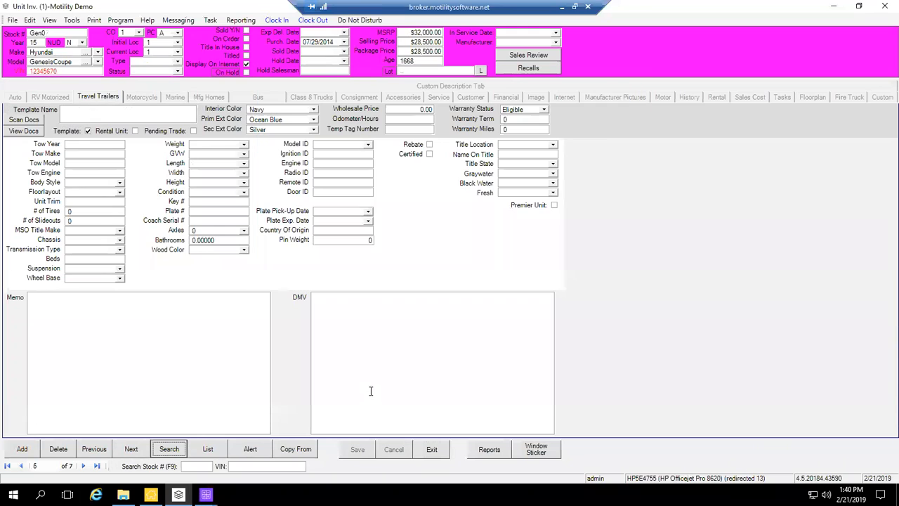
Clear the search criteria, list the units with Sold Y/N set to N, and filter the results by status "tem".
left_click(170, 450)
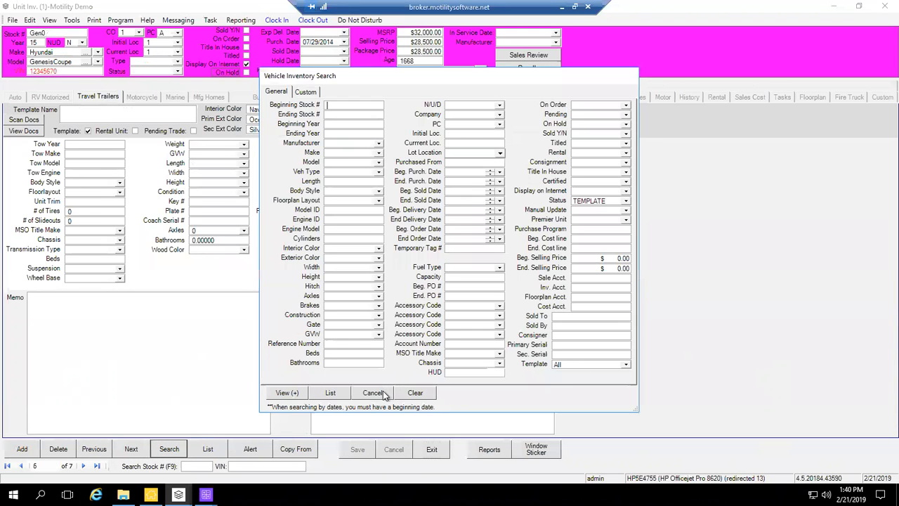
left_click(415, 392)
left_click(626, 133)
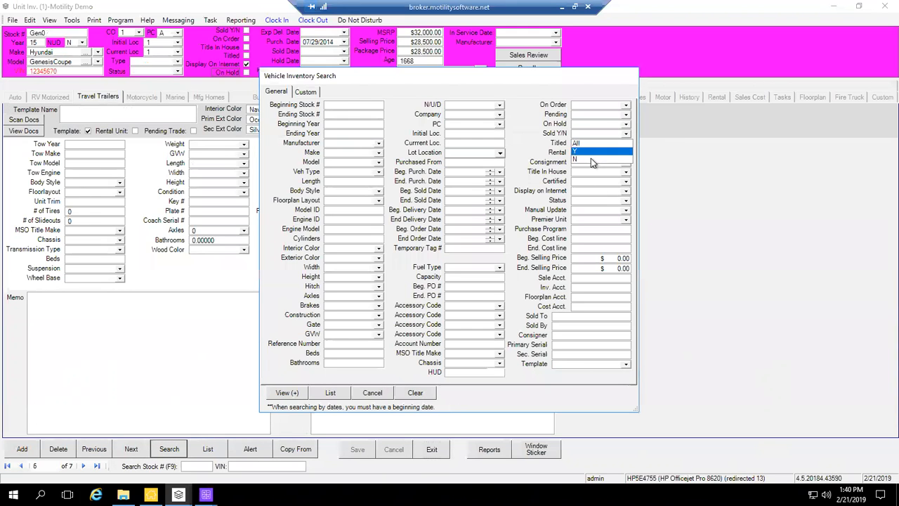
key("Return")
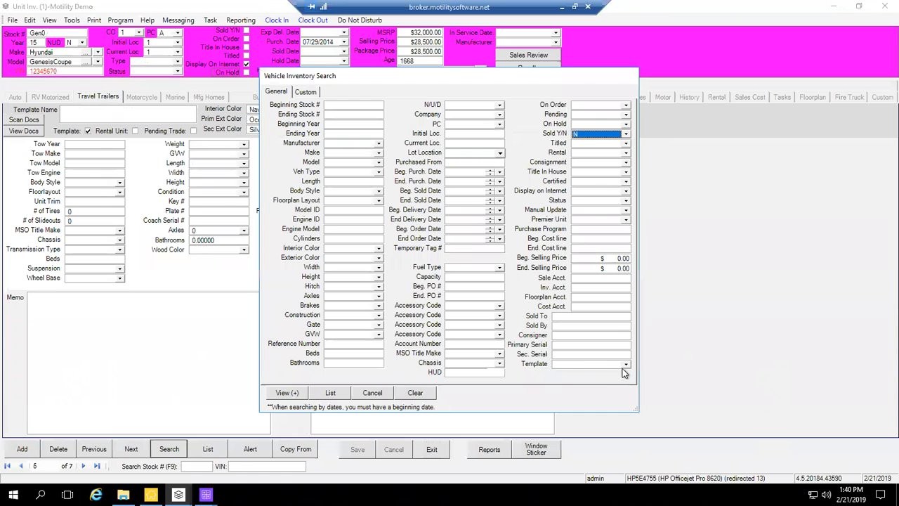
left_click(333, 395)
left_click(860, 41)
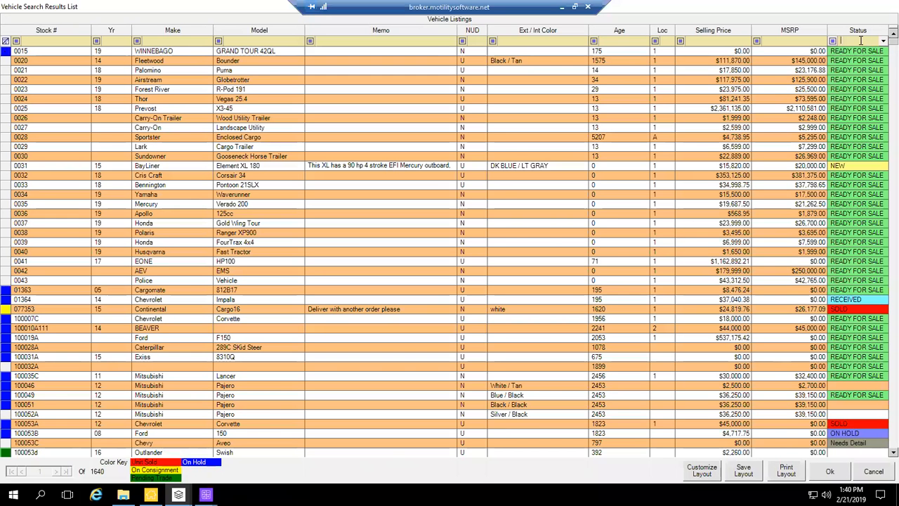
type("tem")
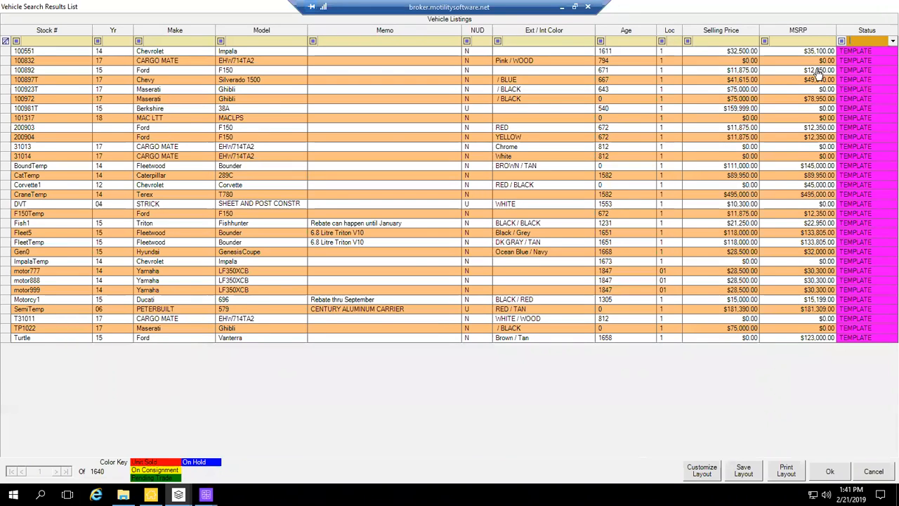
Remove the status filter from the search results and look through the full unit list.
key("BackSpace")
key("BackSpace")
key("BackSpace")
left_click(774, 119)
scroll(707, 96, "up", 5)
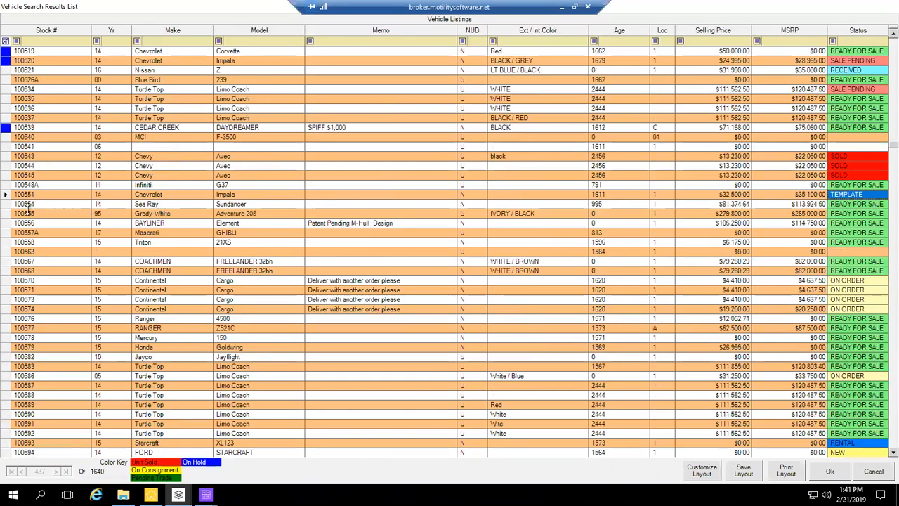
Open the Chevrolet Impala unit 100551 with TEMPLATE status from the search results.
left_click(6, 195)
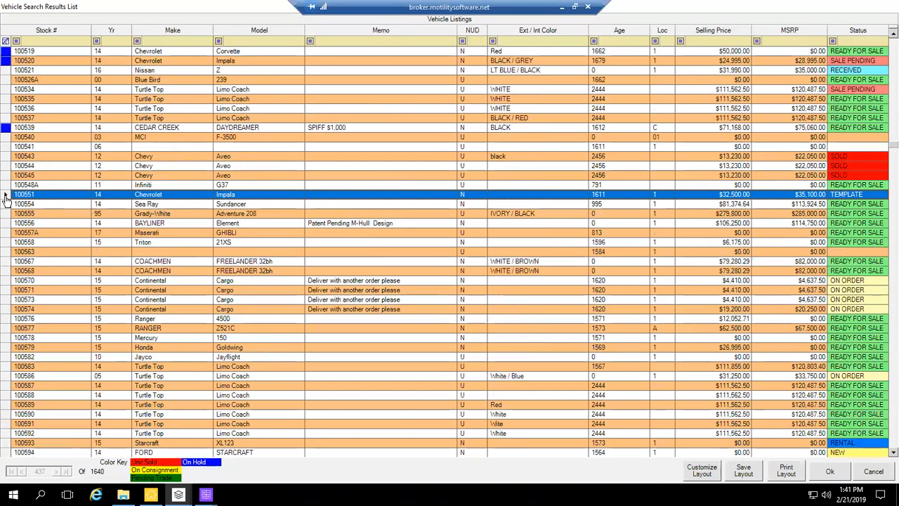
left_click(850, 203)
left_click(849, 195)
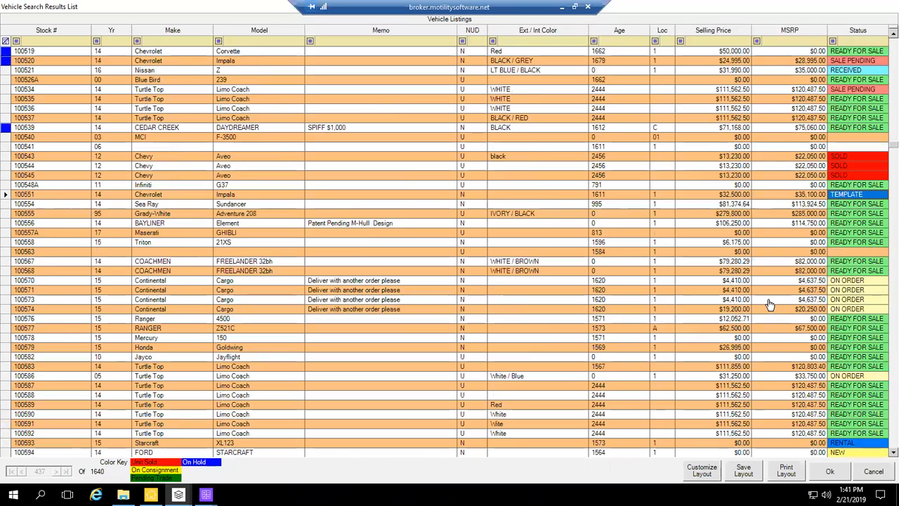
left_click(803, 215)
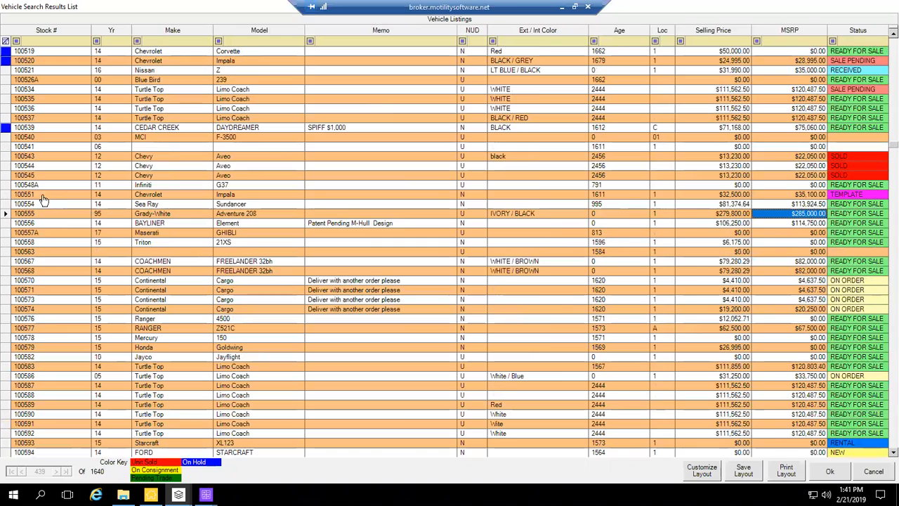
left_click(6, 196)
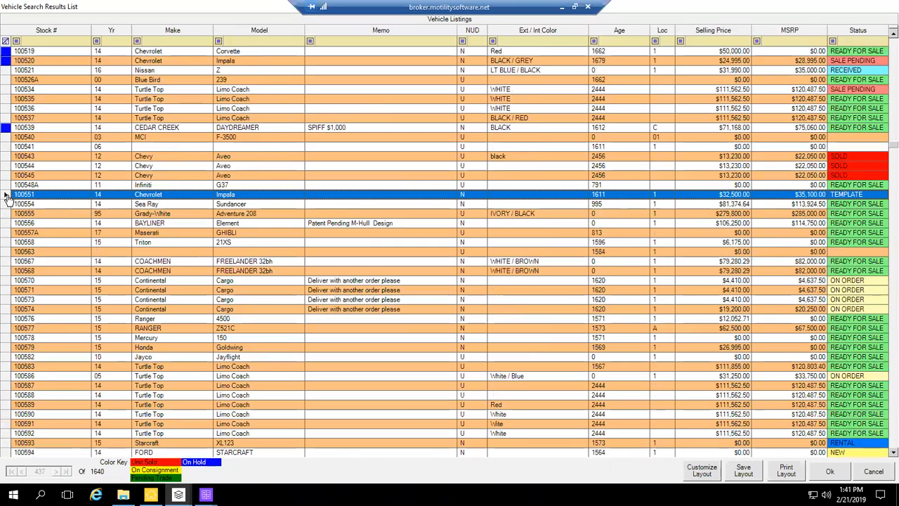
left_click(852, 196)
double_click(854, 198)
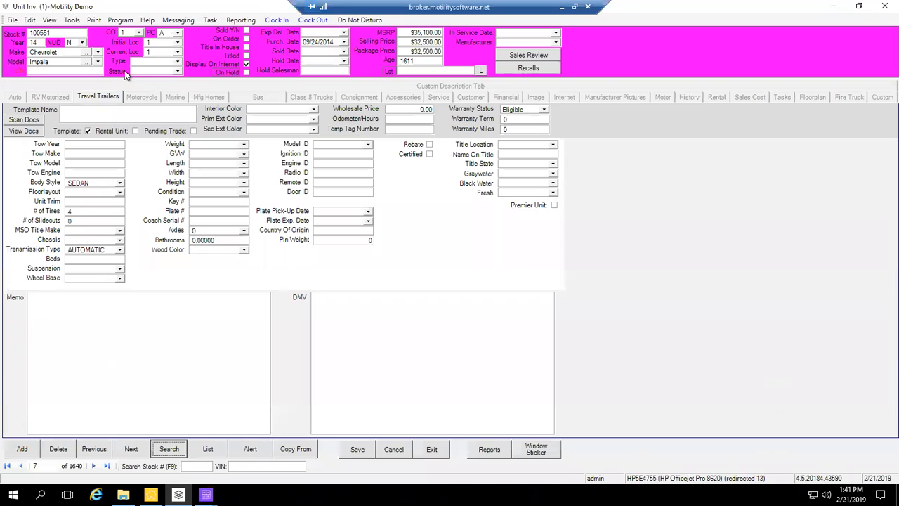
Clear the template flag on unit 100551, set its status to TEMPLATE, and turn the template flag back on.
left_click(88, 131)
left_click(177, 73)
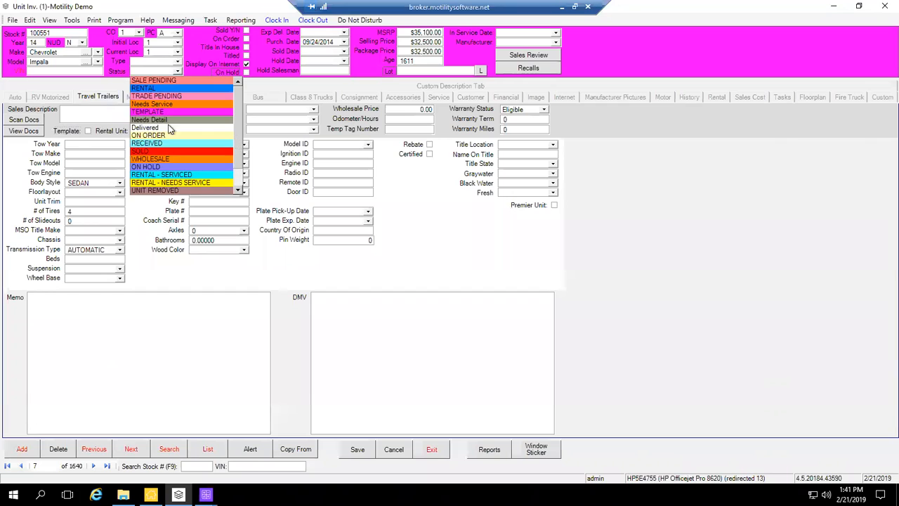
left_click(166, 111)
key("Tab")
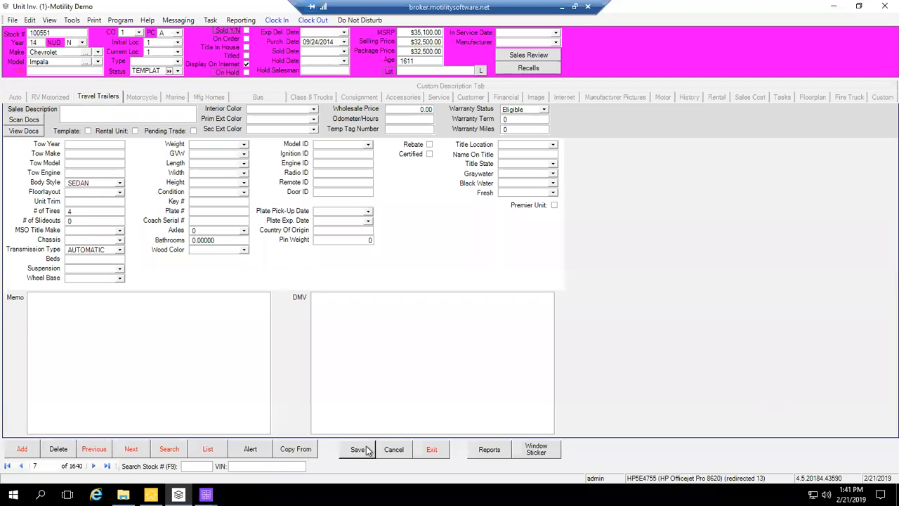
left_click(83, 131)
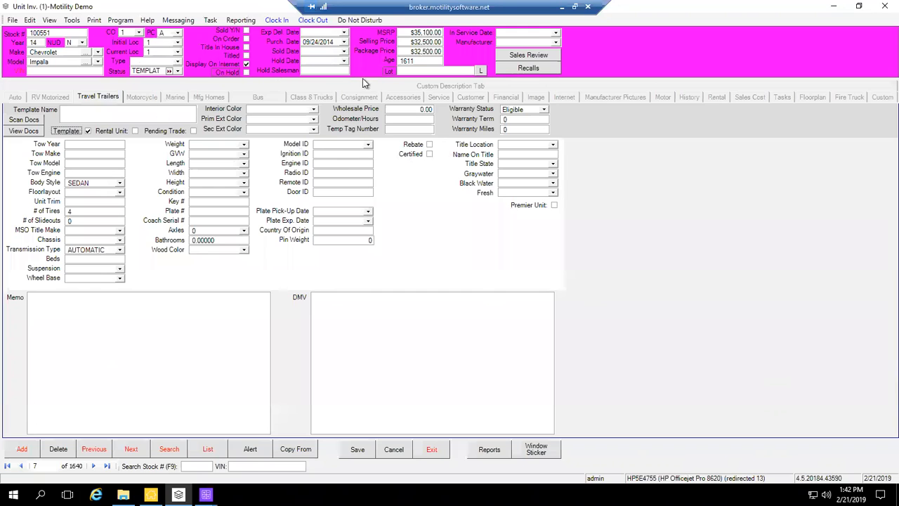
View unit 100551's financial details and start a Multi Unit Copy with stock number 100551 as the source.
left_click(493, 96)
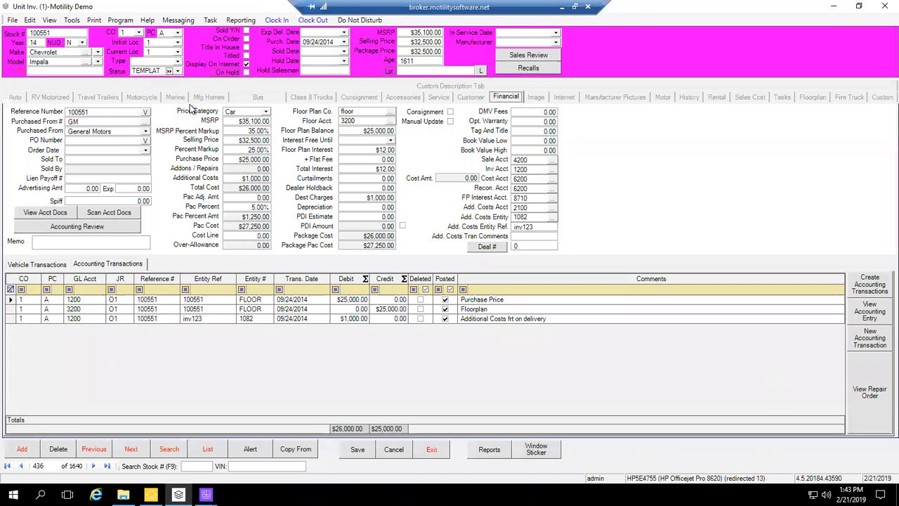
left_click(11, 20)
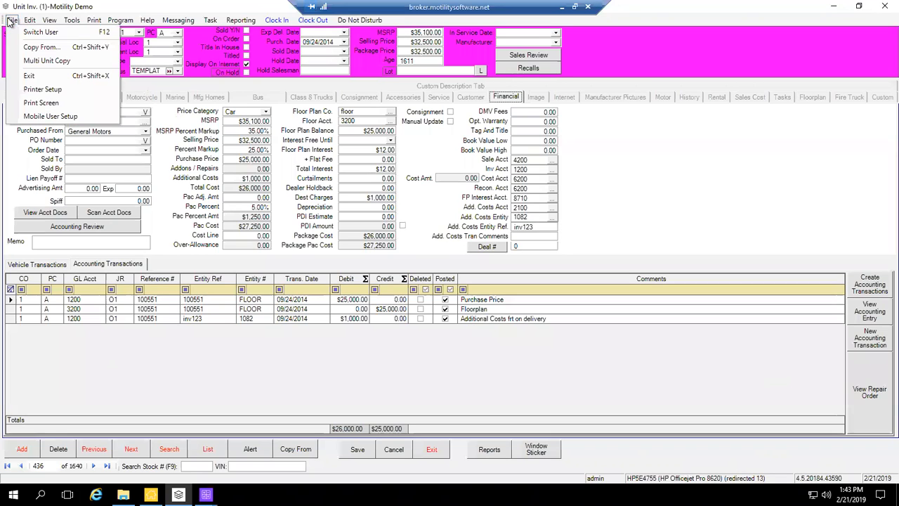
left_click(33, 62)
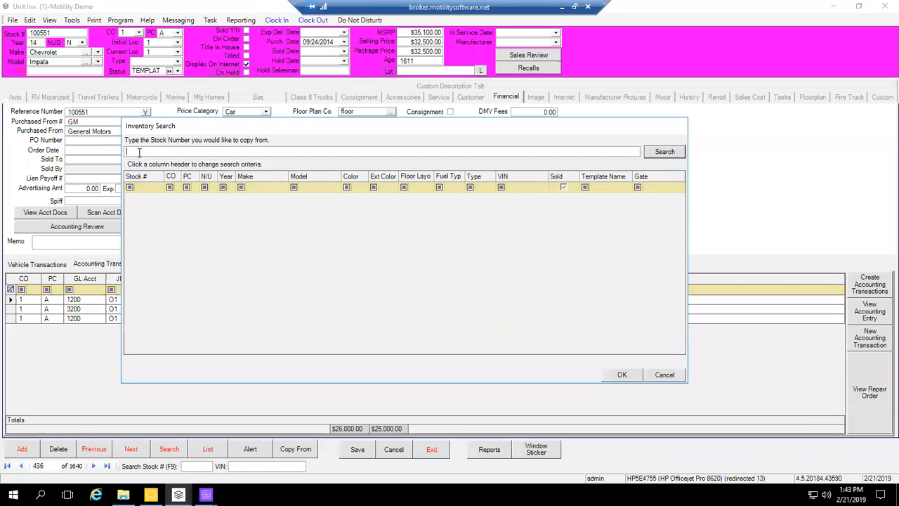
type("551")
left_click(664, 151)
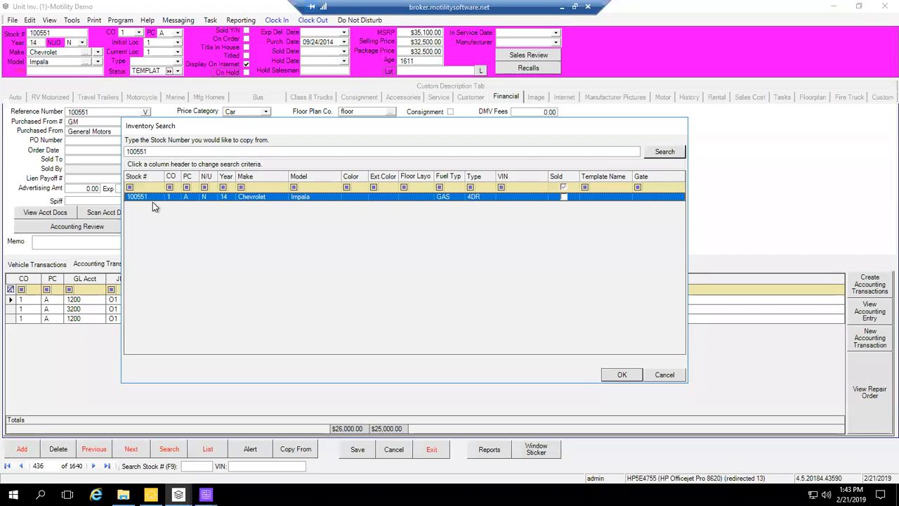
double_click(241, 197)
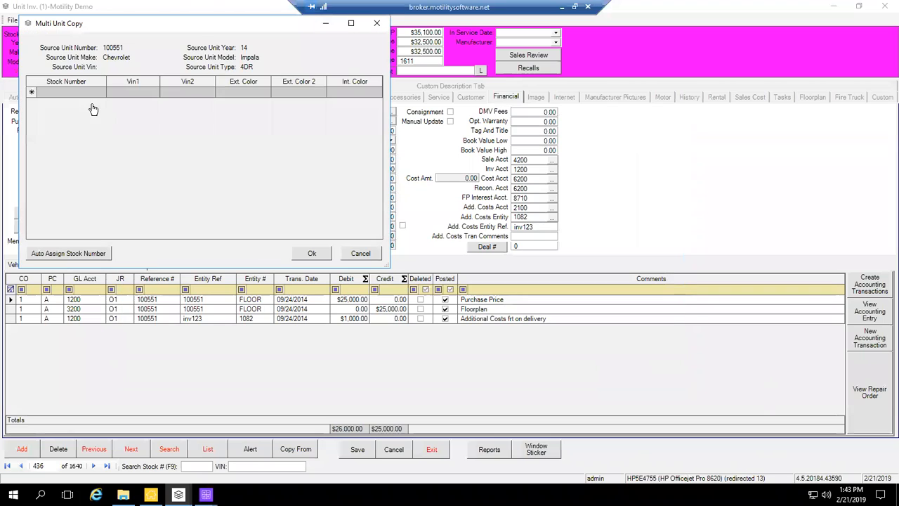
type("42134123a234123")
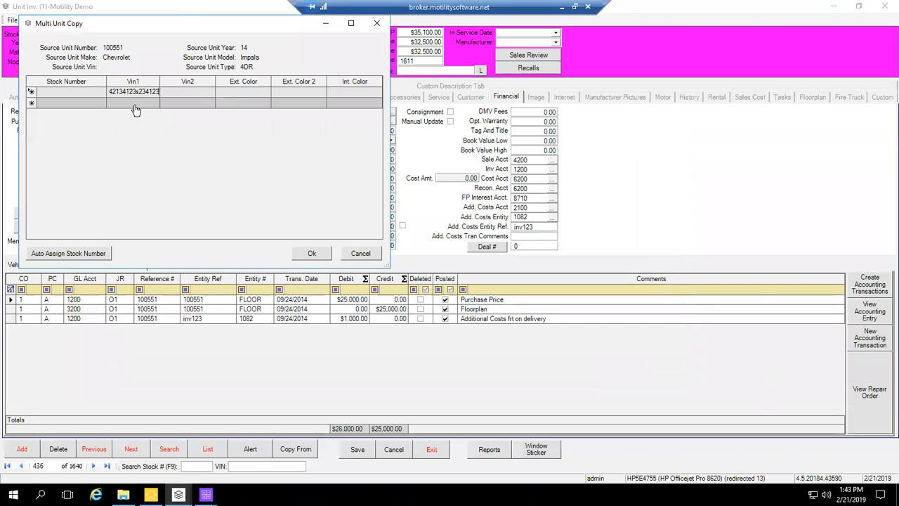
left_click(133, 104)
type("12341234234123")
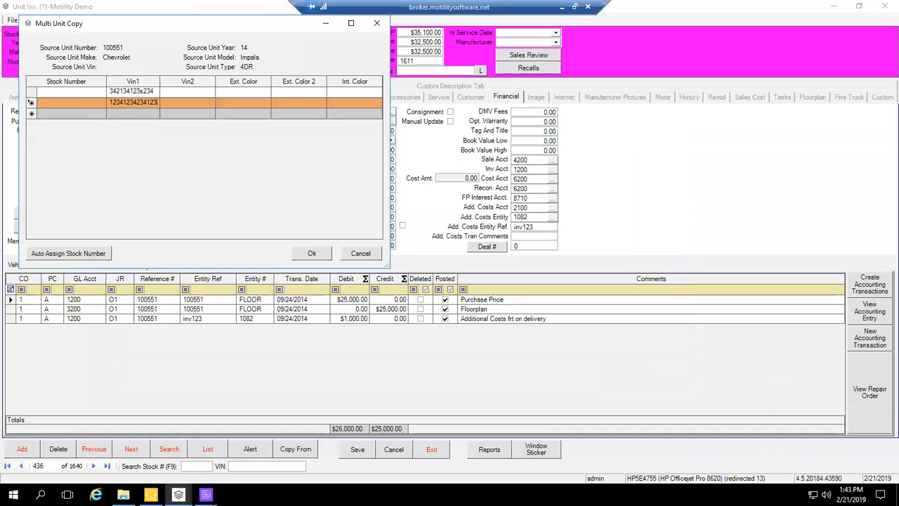
left_click(133, 113)
type("132412341234")
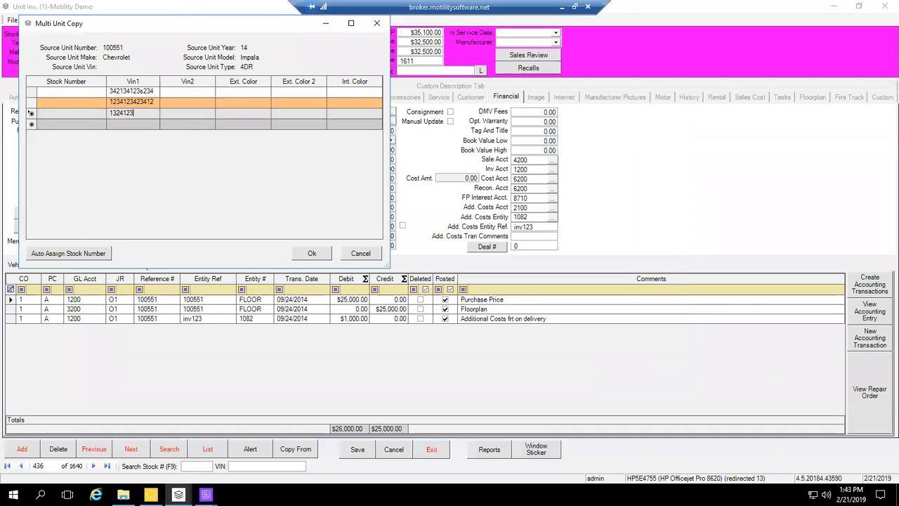
left_click(131, 125)
type("123412342424")
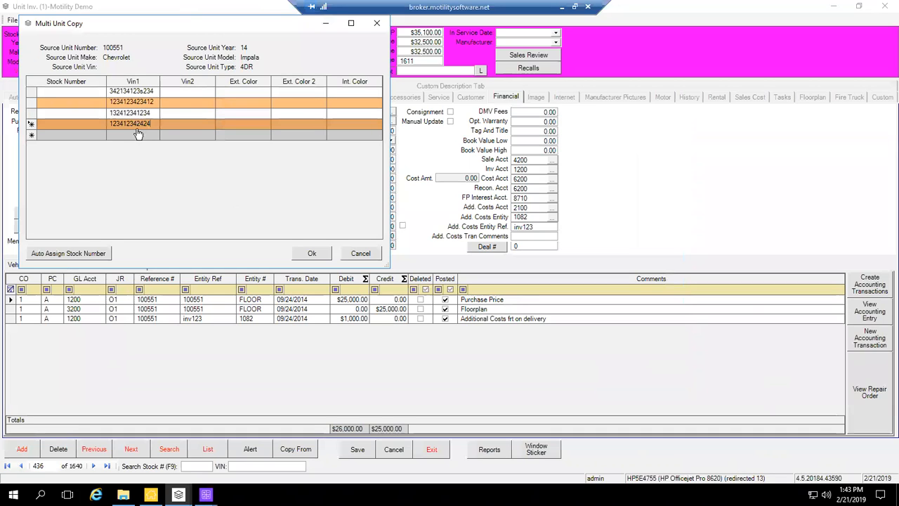
left_click(134, 134)
type("2345234532453")
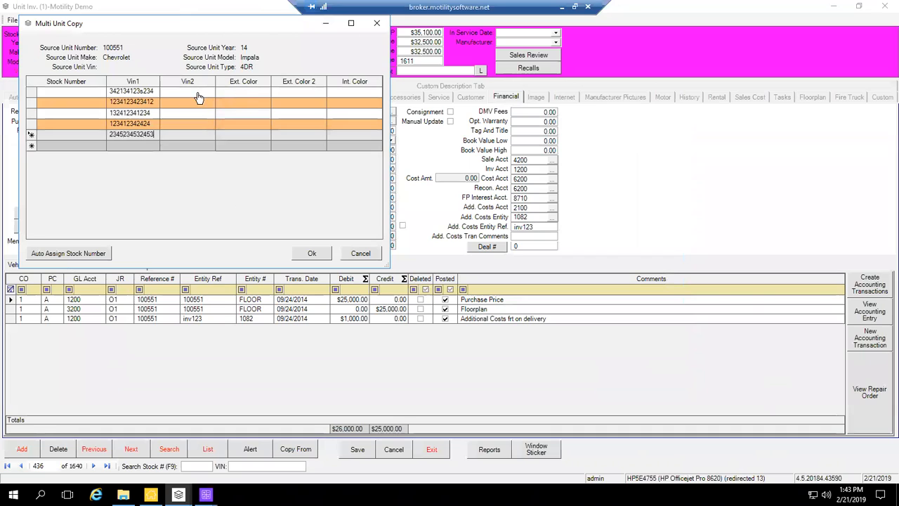
Set the exterior colors of the five copies to BLACK, RED, WHITE, GREEN and WHITE, in row order.
left_click(242, 91)
type("BLACK")
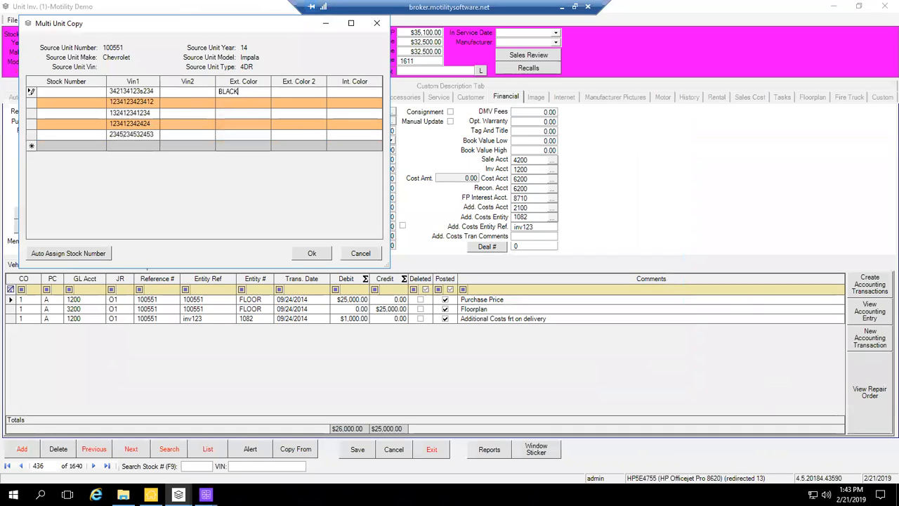
left_click(243, 105)
type("RED")
left_click(239, 114)
type("WHITE")
left_click(229, 125)
type("GREEN")
left_click(248, 136)
type("WHITE")
key("Tab")
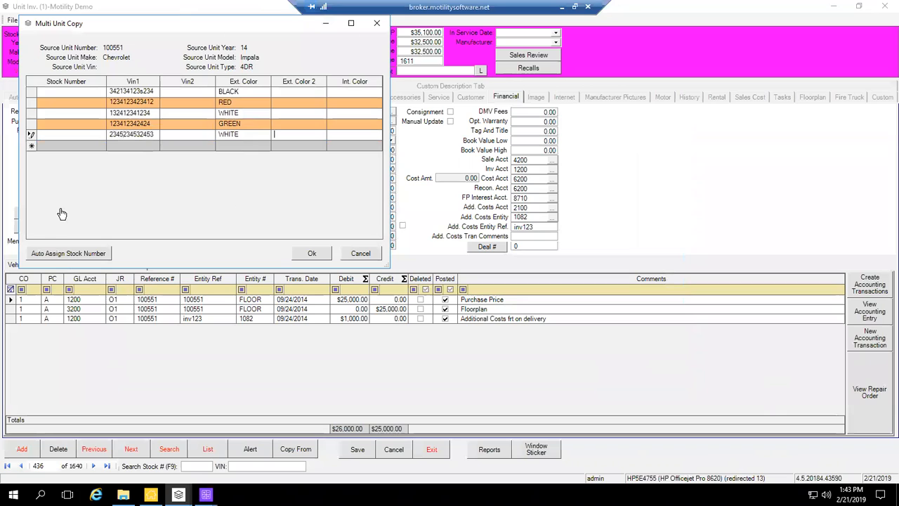
Auto-assign stock numbers to the five copies and create the units, acknowledging the serial number warnings.
left_click(61, 257)
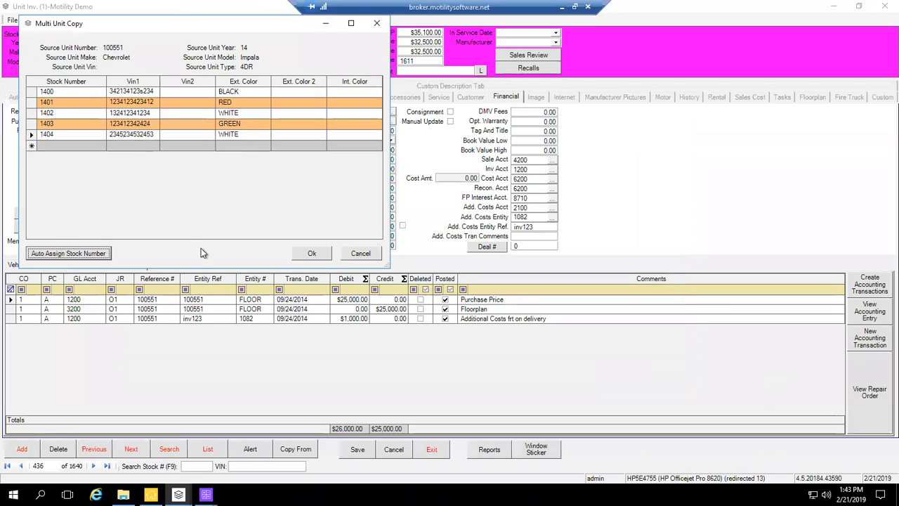
left_click(312, 255)
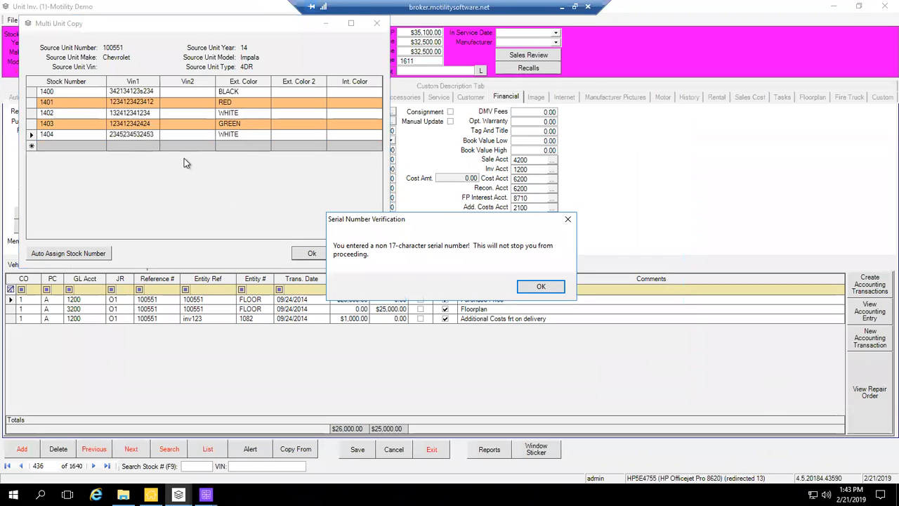
left_click(522, 288)
left_click(540, 288)
left_click(533, 291)
left_click(536, 289)
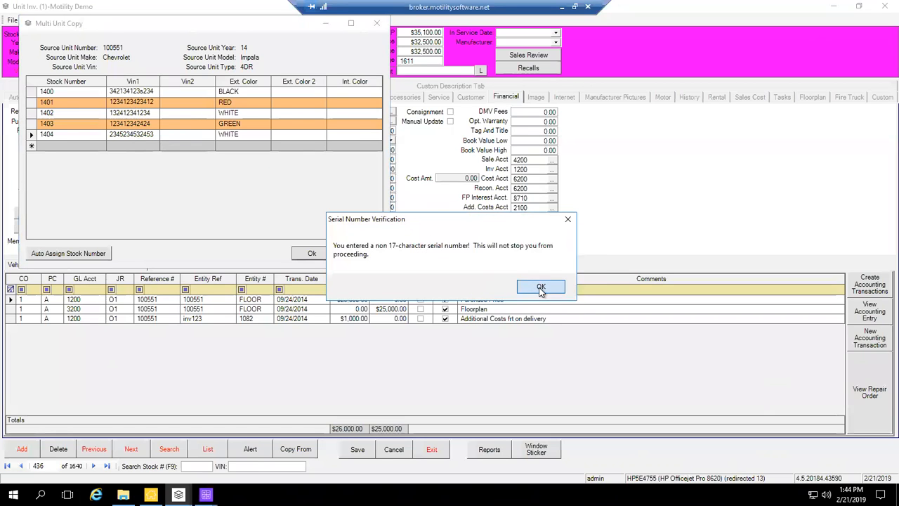
left_click(538, 289)
Look up the copied units 1400 and 1401 by stock number, discarding the unsaved changes to unit 100551.
left_click(200, 466)
type("1400")
key("Return")
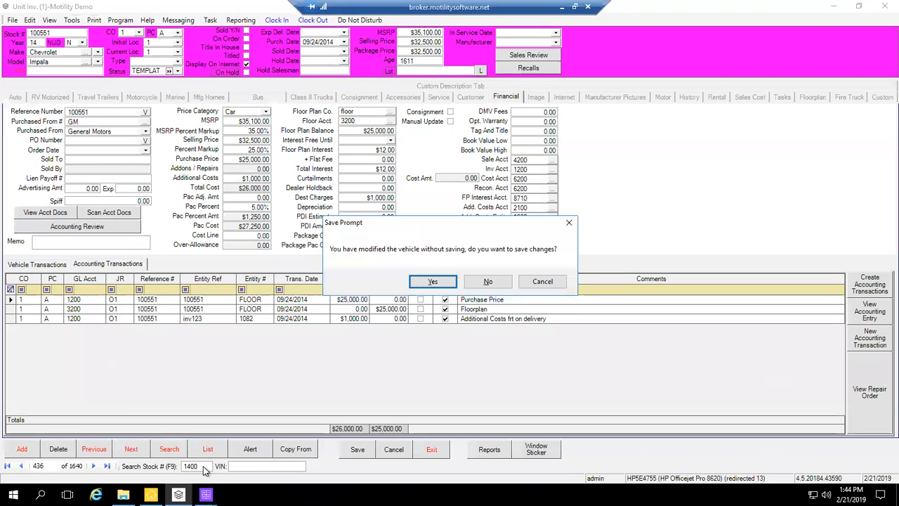
left_click(484, 282)
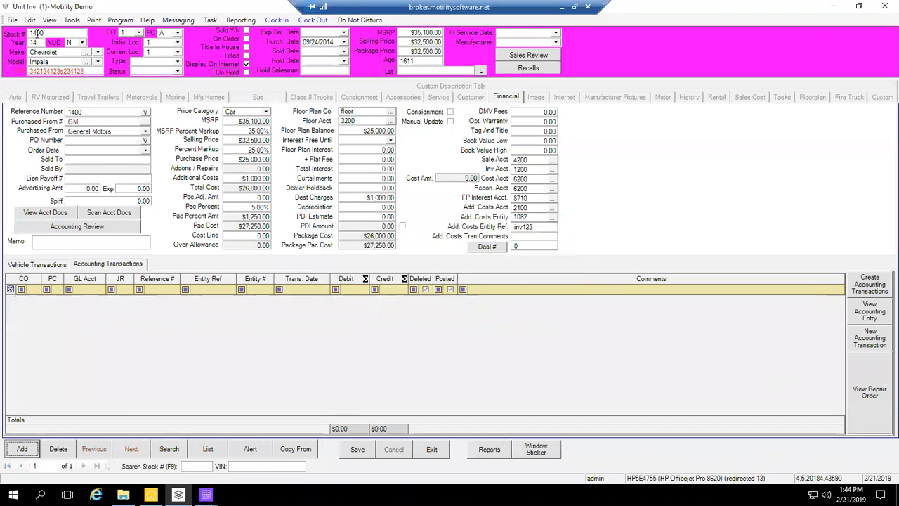
left_click(207, 466)
type("1401")
key("Return")
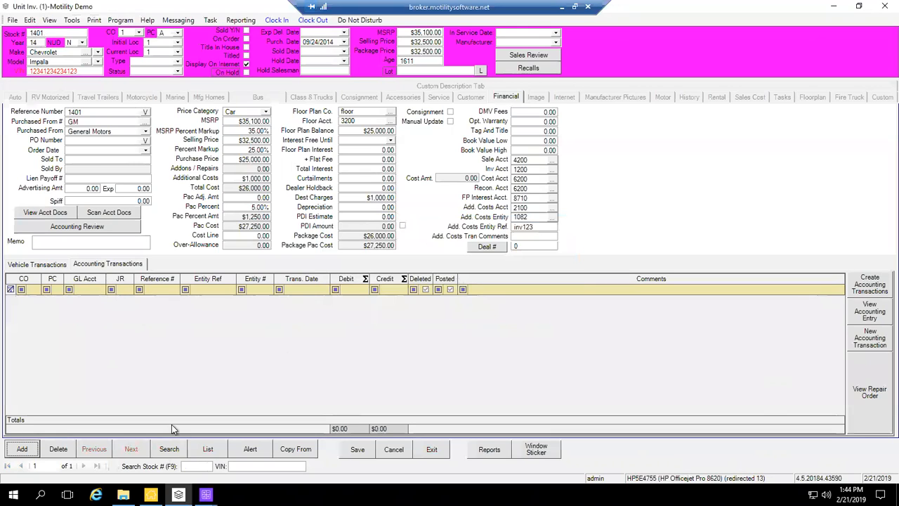
Open the copied unit 1402, set its status to READY FOR SALE, and save it.
left_click(194, 466)
type("1402")
key("Return")
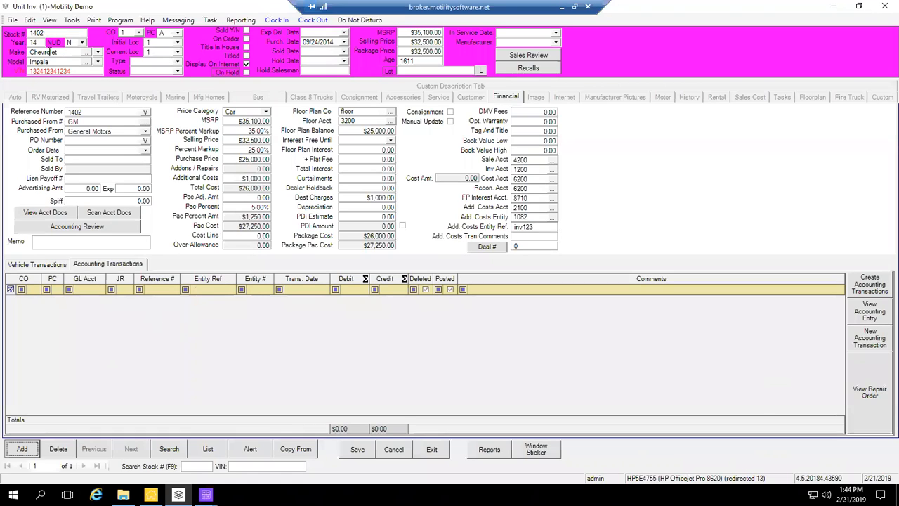
double_click(37, 33)
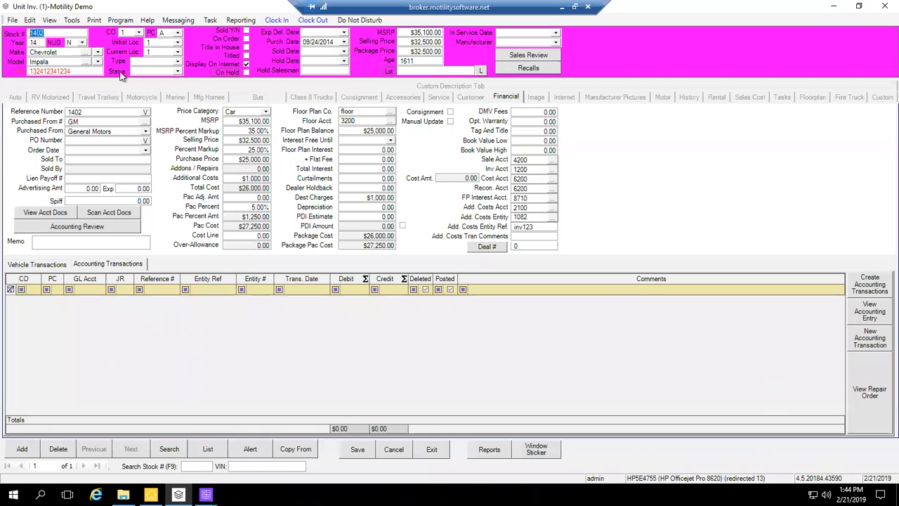
left_click(178, 72)
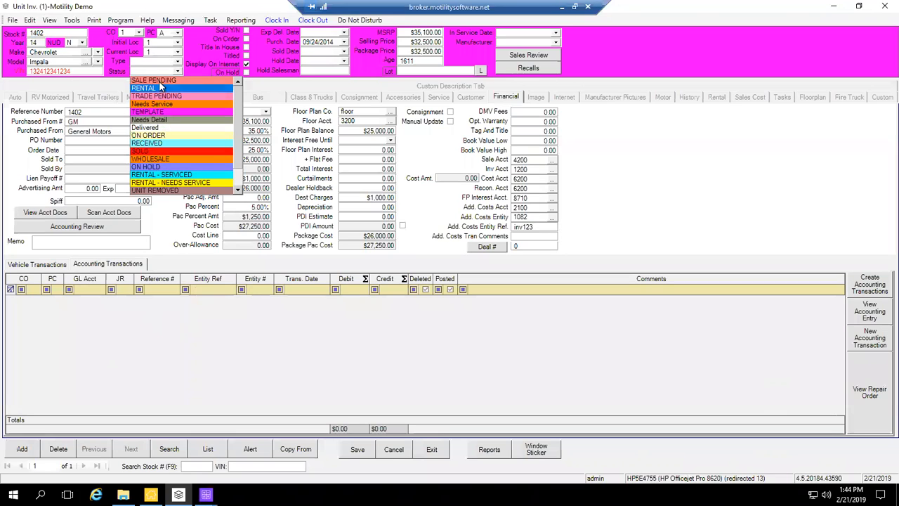
scroll(162, 120, "down", 2)
left_click(169, 186)
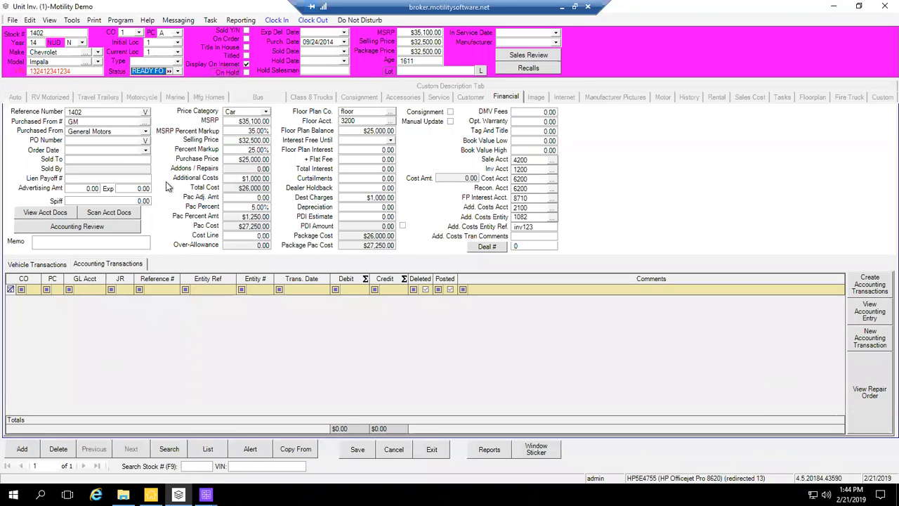
key("Tab")
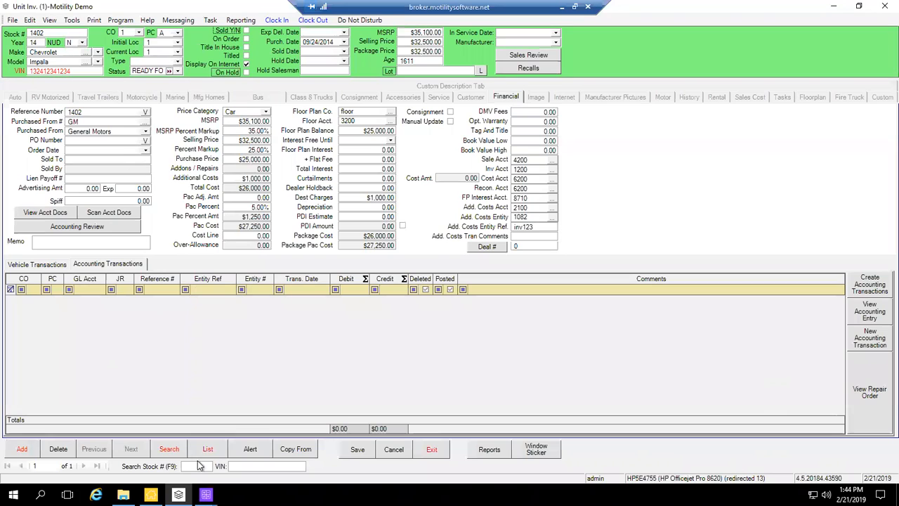
left_click(354, 450)
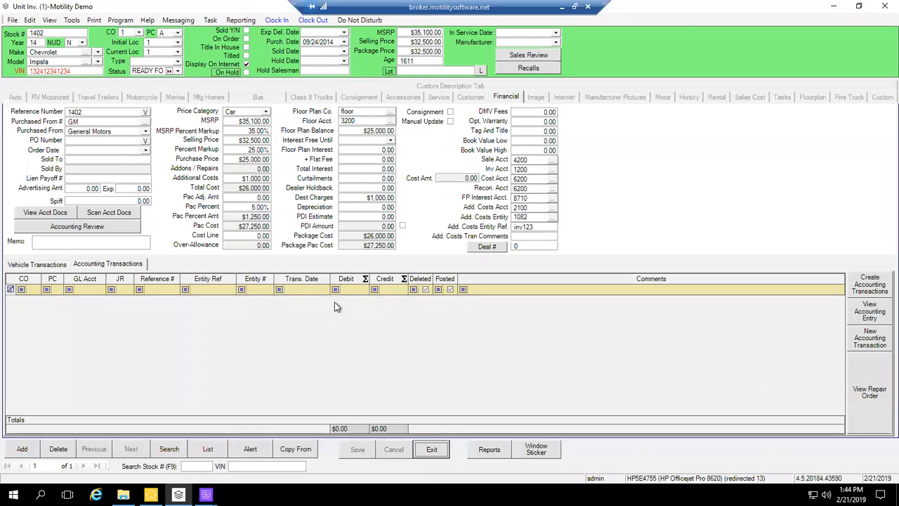
left_click(460, 330)
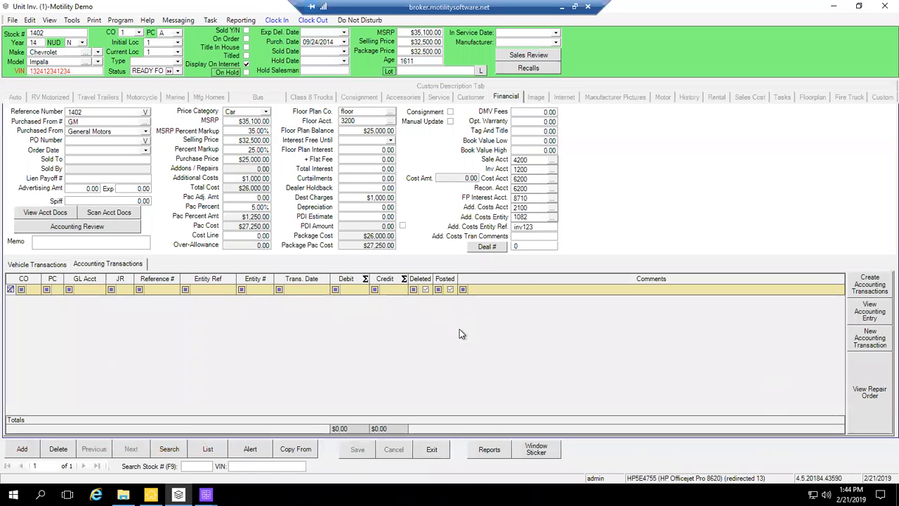